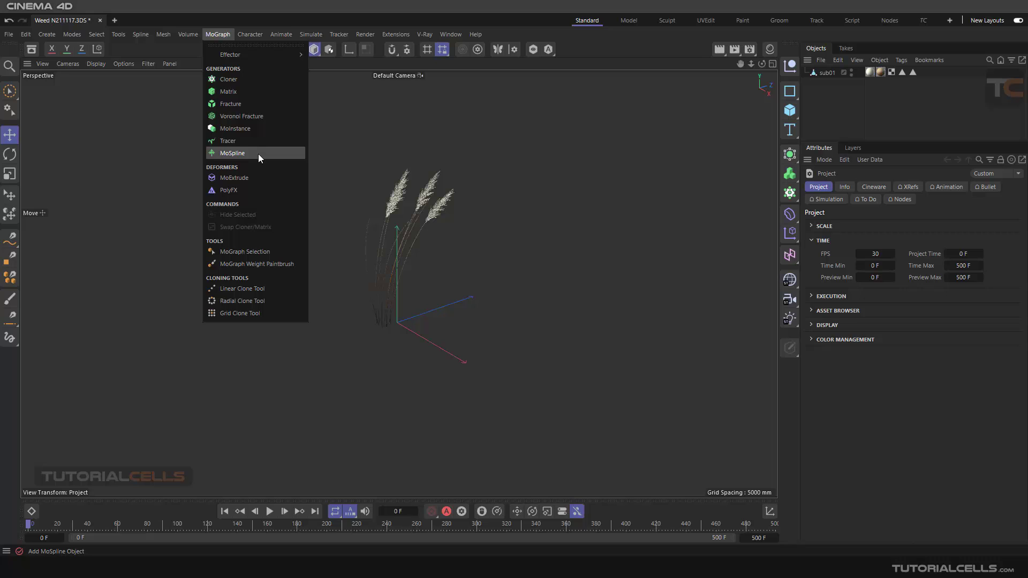
Create a new empty project and hide the grid in the perspective view
{"action": "left_click", "coordinate": [117, 20]}
{"action": "left_click", "coordinate": [117, 20]}
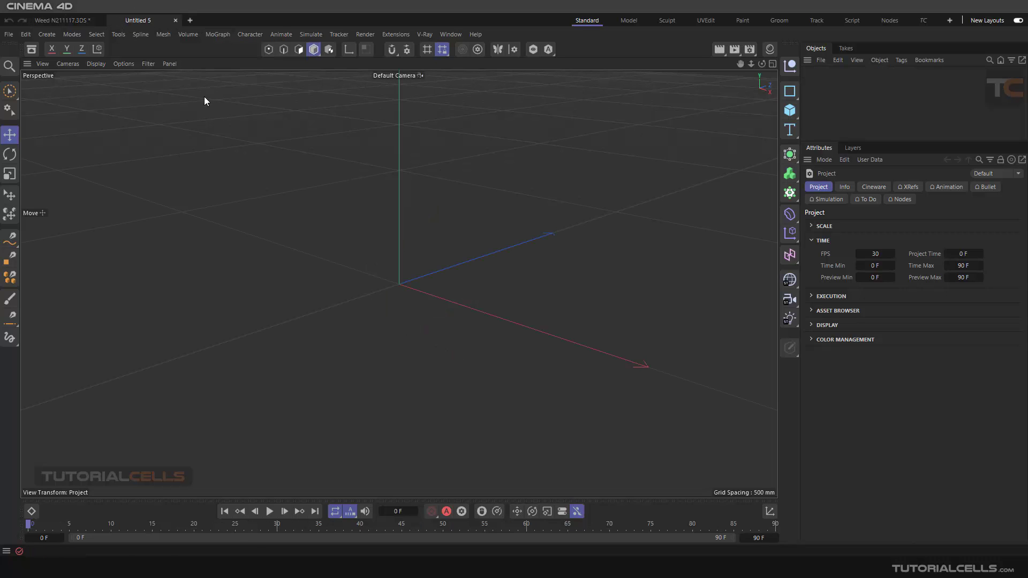
{"action": "left_click", "coordinate": [148, 63]}
{"action": "left_click", "coordinate": [169, 137]}
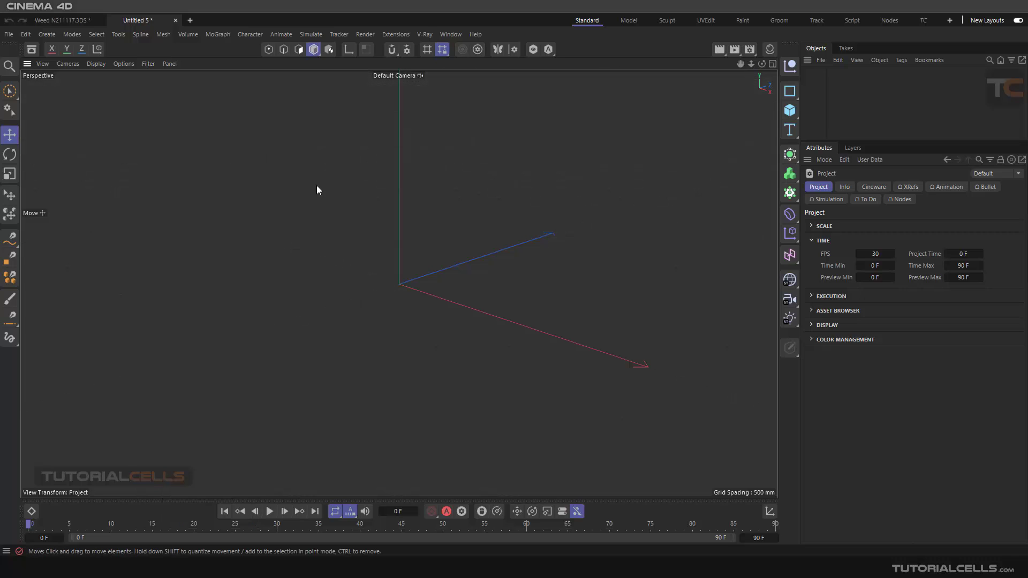
{"action": "left_click_drag", "start_coordinate": [444, 296], "coordinate": [445, 305], "text": "alt"}
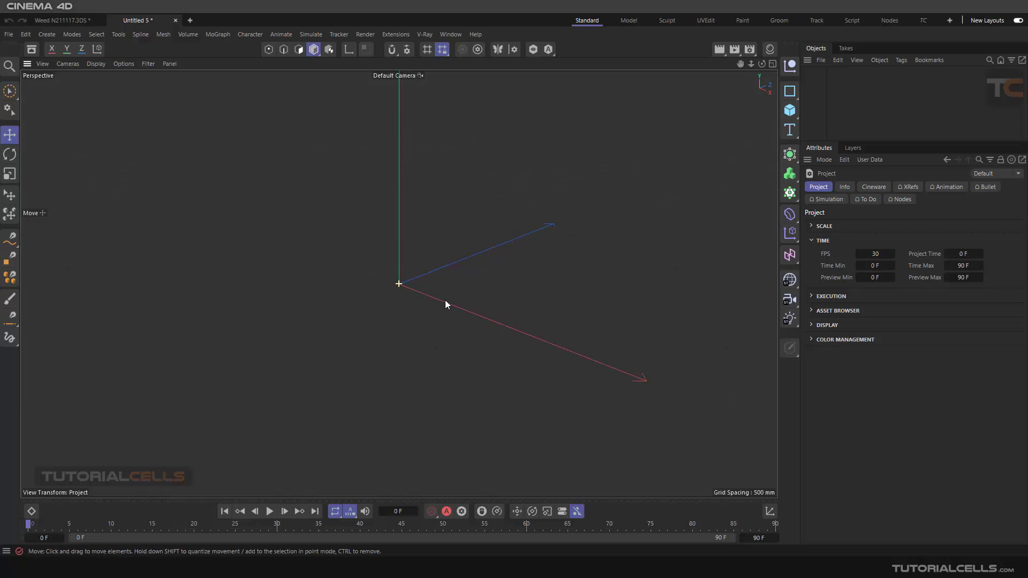
Add a MoSpline object to the scene
{"action": "left_click", "coordinate": [222, 34]}
{"action": "left_click", "coordinate": [232, 153]}
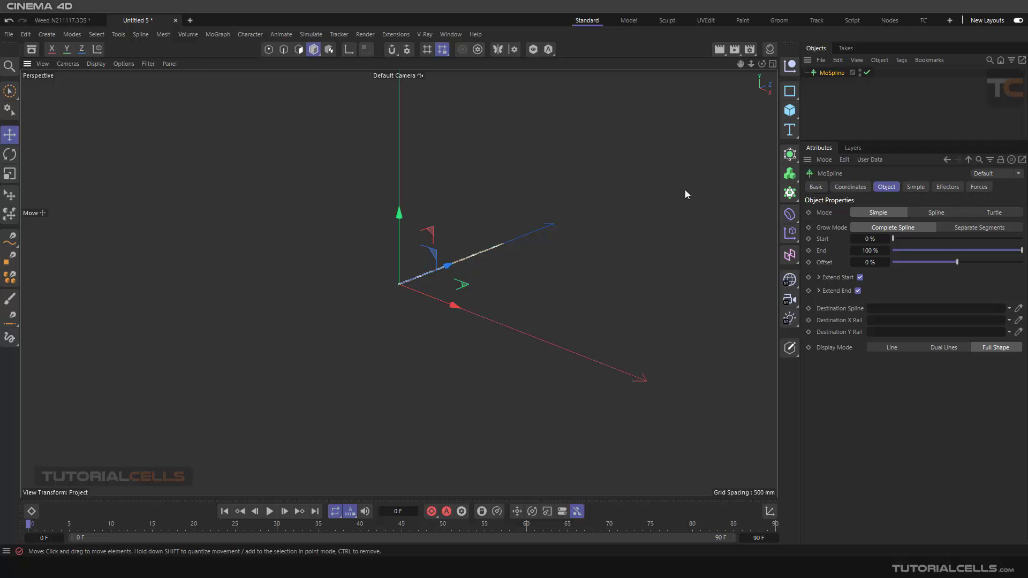
{"action": "left_click_drag", "start_coordinate": [514, 270], "coordinate": [359, 266], "text": "alt"}
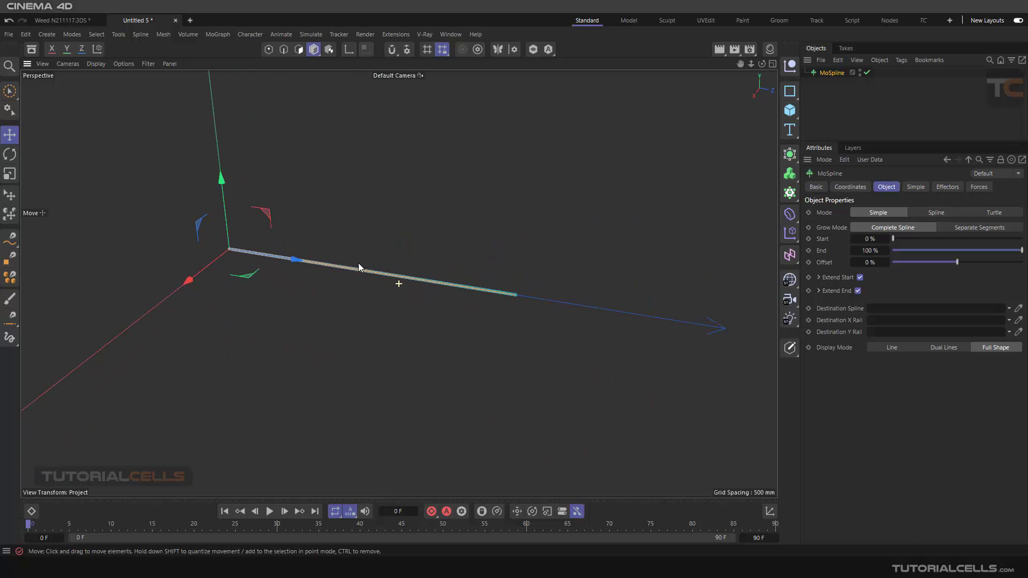
Examine the MoSpline's coordinates, object, simple, effectors and forces settings
{"action": "left_click", "coordinate": [816, 188]}
{"action": "left_click", "coordinate": [850, 187]}
{"action": "left_click", "coordinate": [887, 187]}
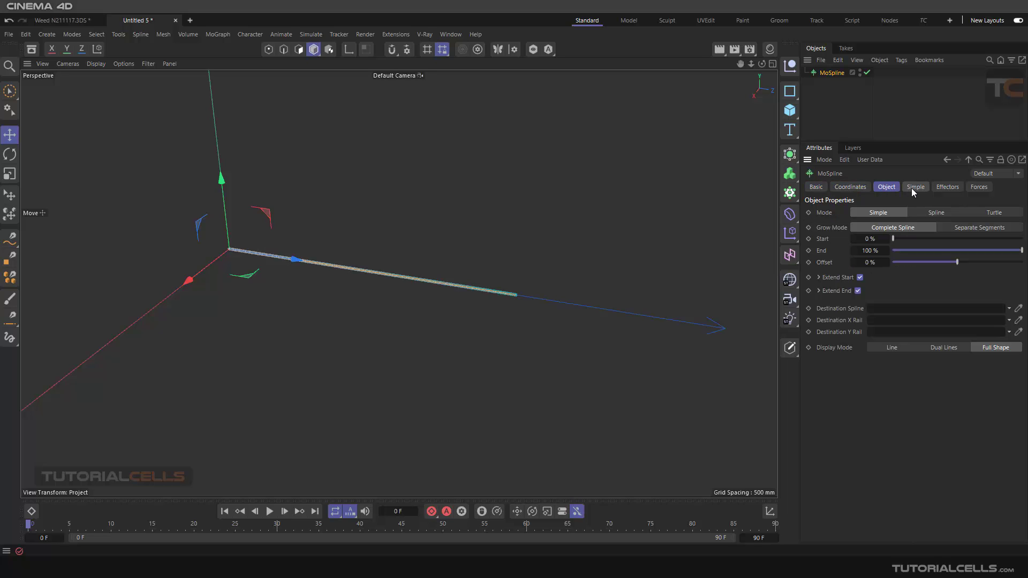
{"action": "left_click", "coordinate": [913, 188]}
{"action": "left_click", "coordinate": [944, 187]}
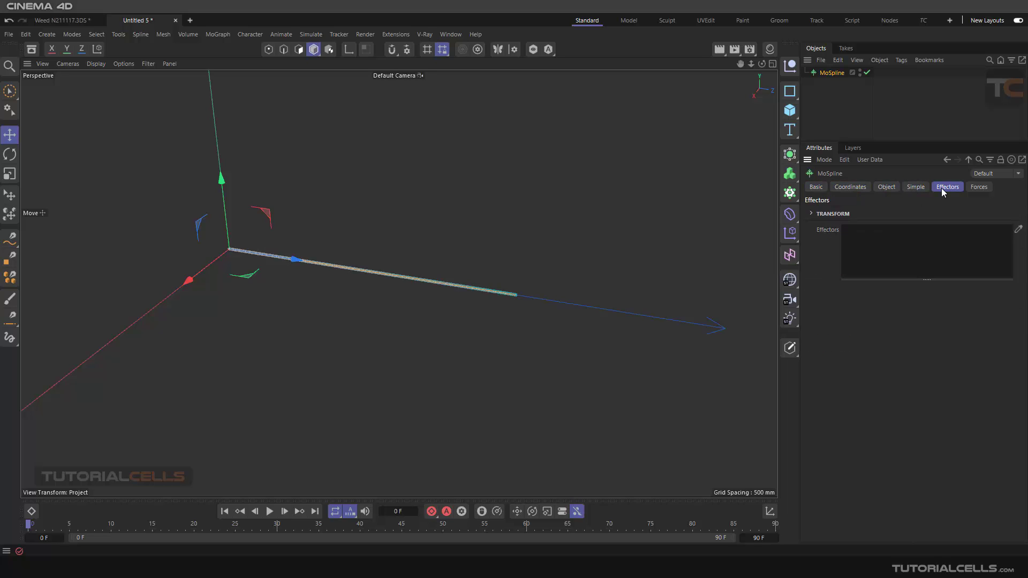
{"action": "left_click", "coordinate": [976, 187]}
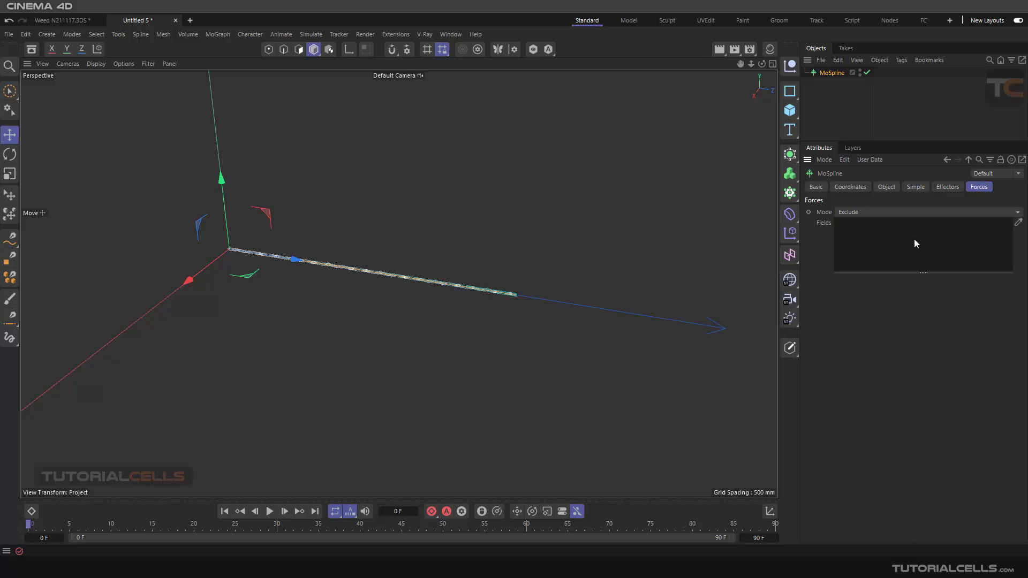
{"action": "left_click", "coordinate": [943, 188]}
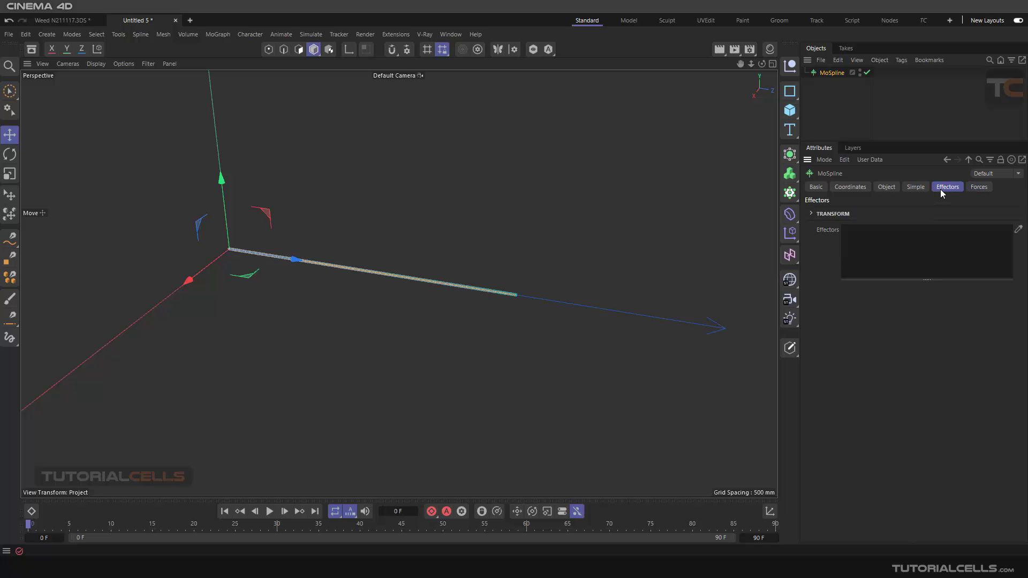
{"action": "left_click", "coordinate": [910, 190]}
{"action": "left_click", "coordinate": [886, 191]}
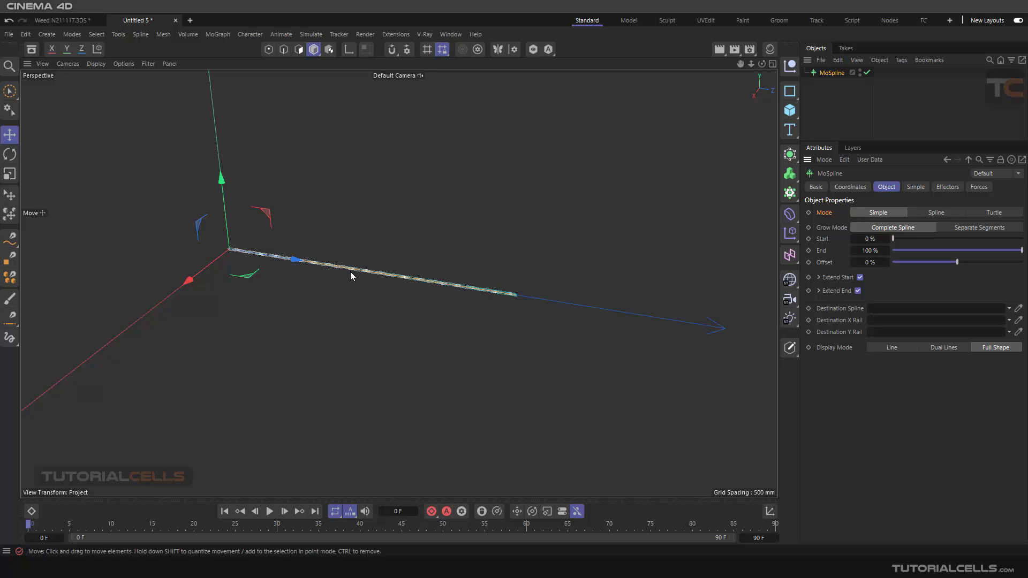
{"action": "left_click", "coordinate": [911, 189]}
{"action": "left_click", "coordinate": [894, 190]}
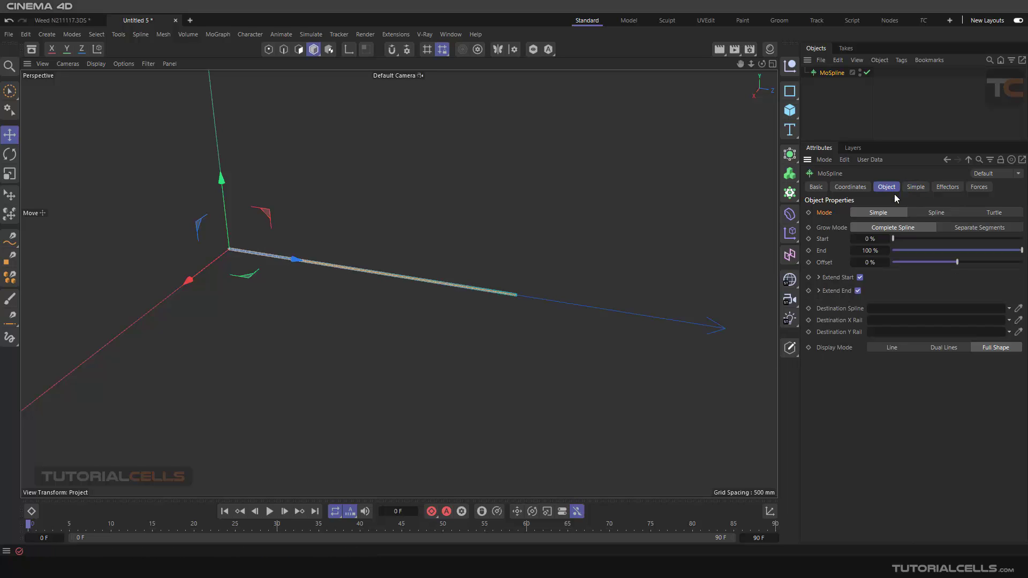
Try the MoSpline's Spline mode and inspect its source spline and rail settings
{"action": "left_click", "coordinate": [922, 212]}
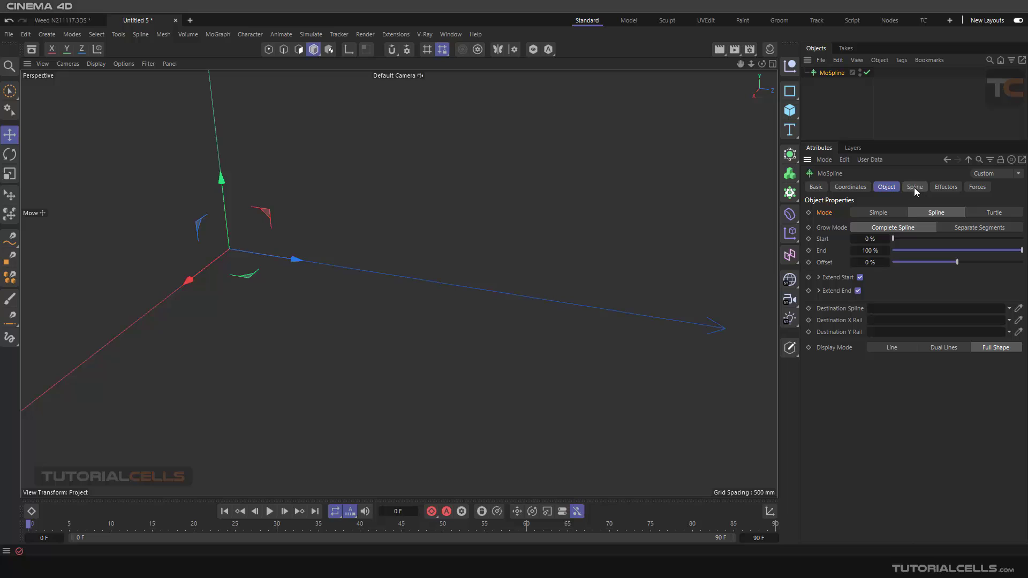
{"action": "left_click", "coordinate": [914, 187]}
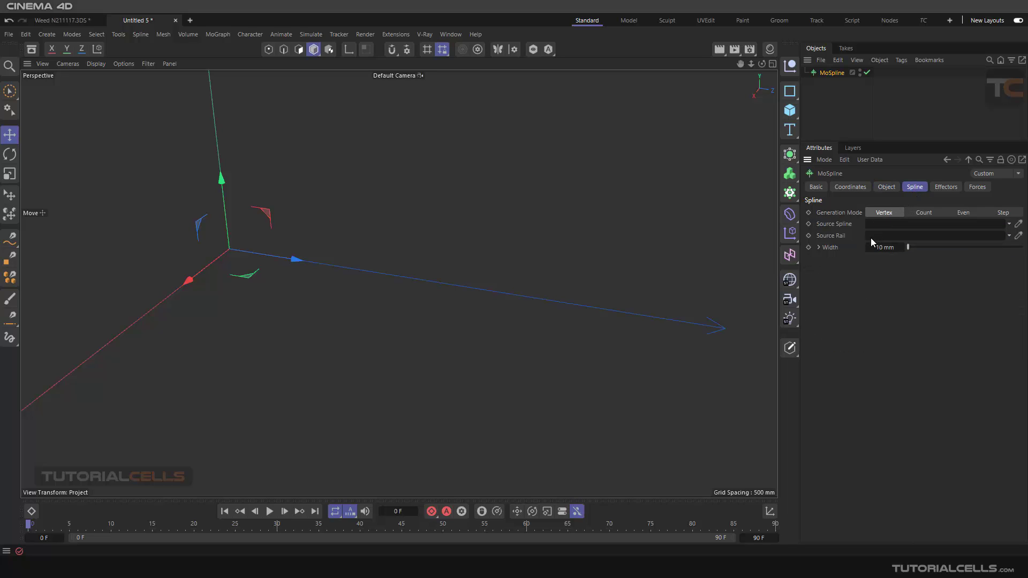
{"action": "left_click", "coordinate": [884, 188]}
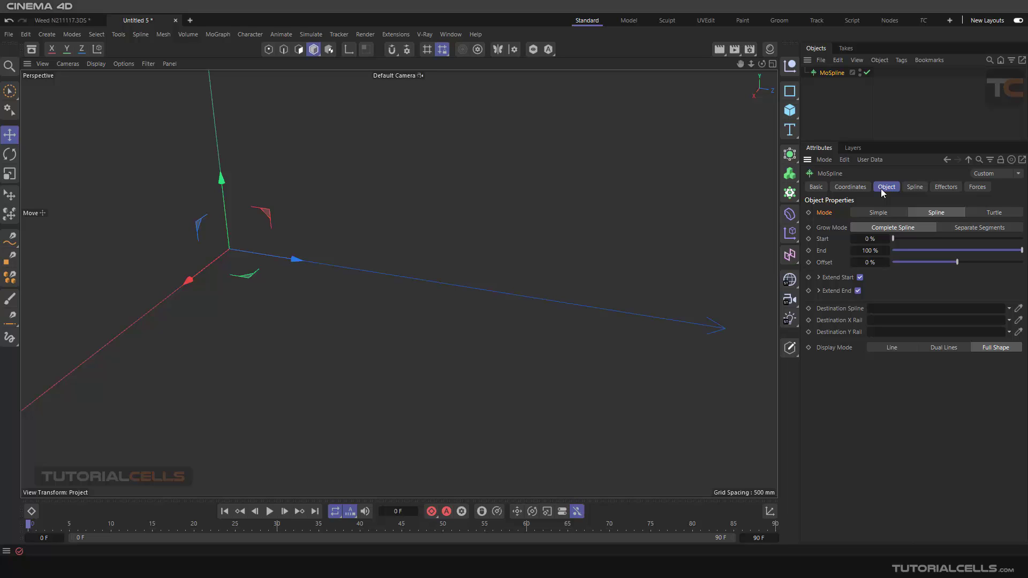
Preview the MoSpline's Turtle mode with its growth values and rules, and restore the Simple mode
{"action": "left_click", "coordinate": [978, 210]}
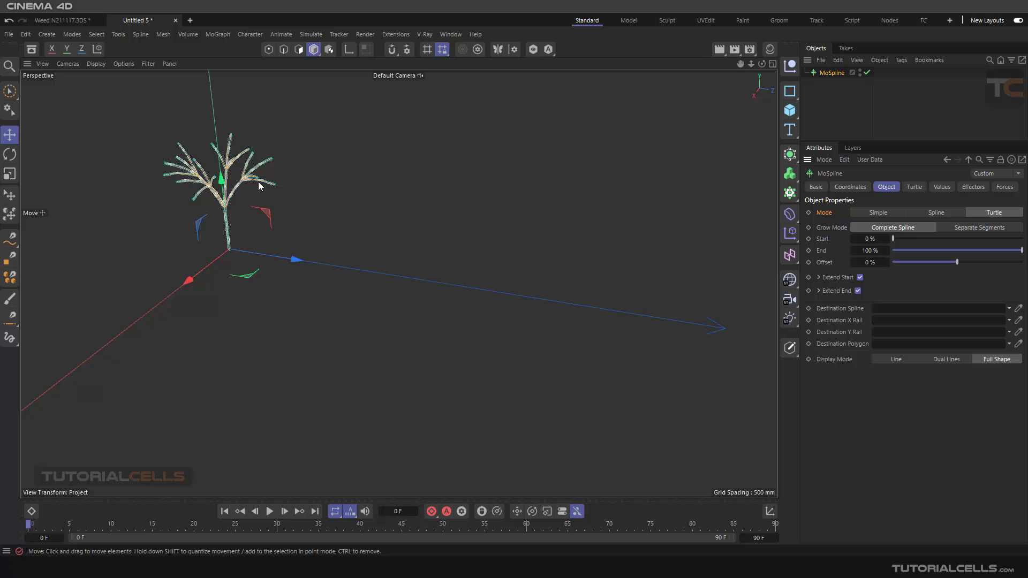
{"action": "scroll", "coordinate": [259, 183], "scroll_direction": "down", "scroll_amount": 1}
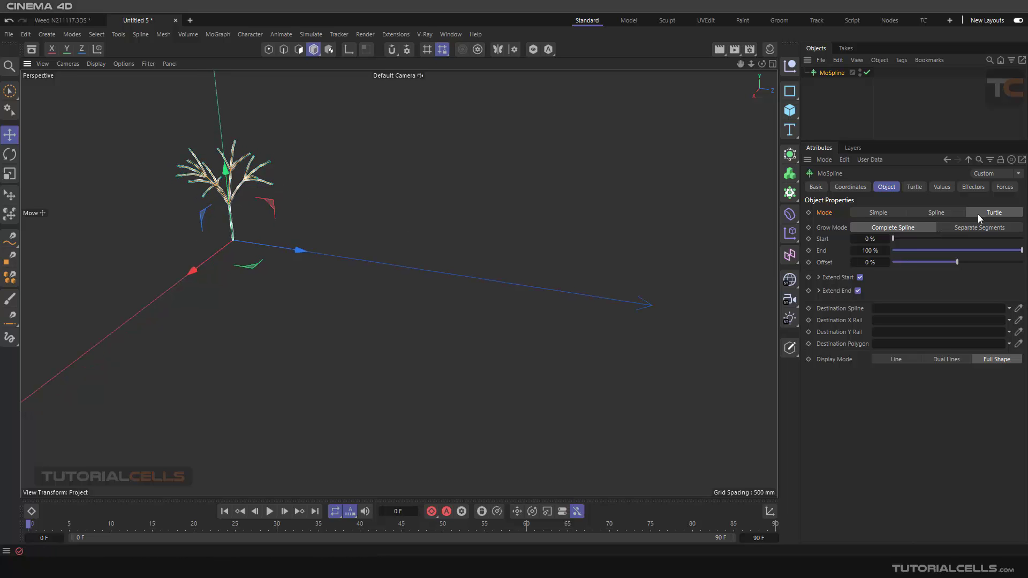
{"action": "left_click", "coordinate": [946, 187]}
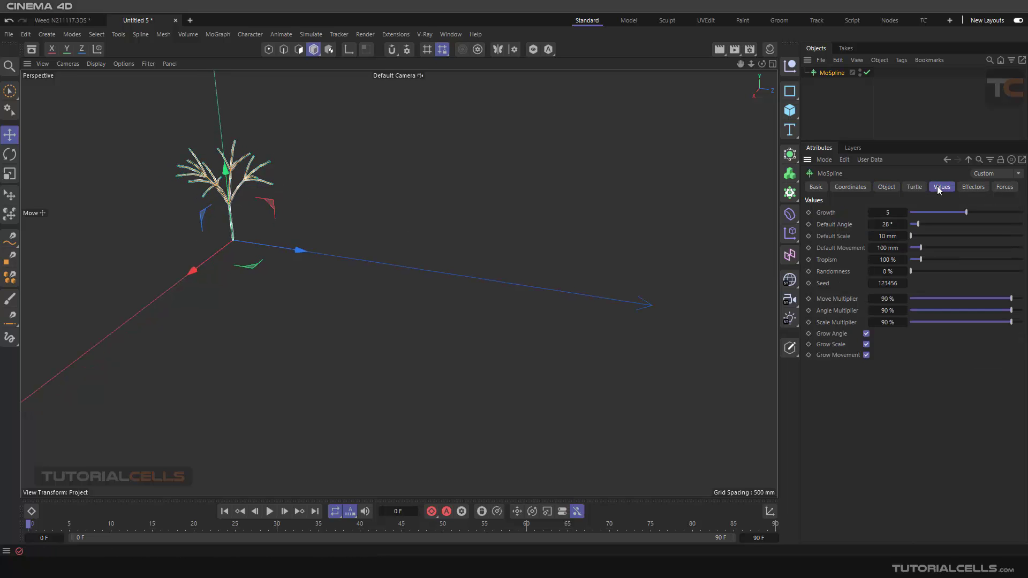
{"action": "left_click", "coordinate": [920, 186]}
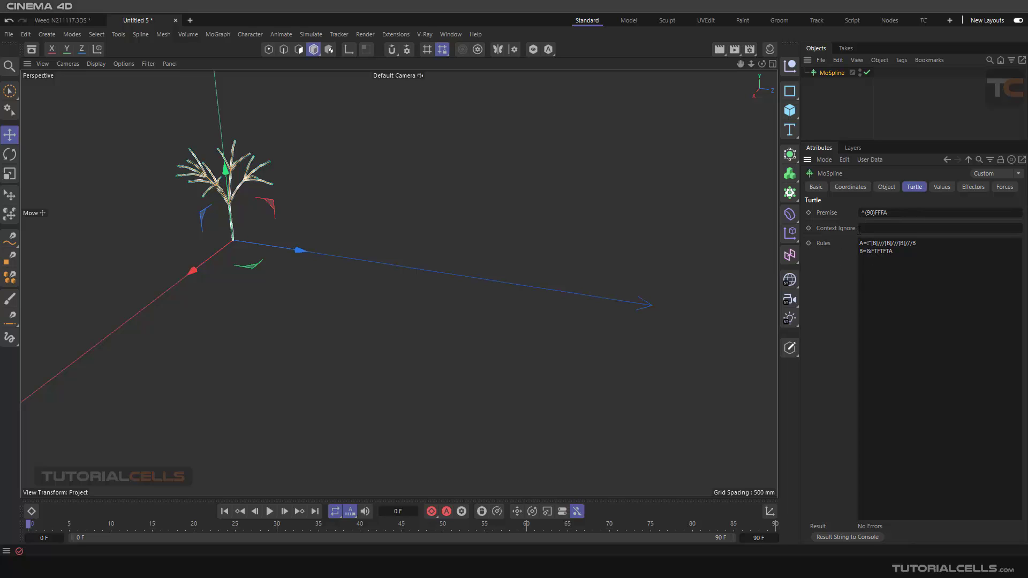
{"action": "left_click", "coordinate": [883, 187]}
{"action": "left_click", "coordinate": [877, 212]}
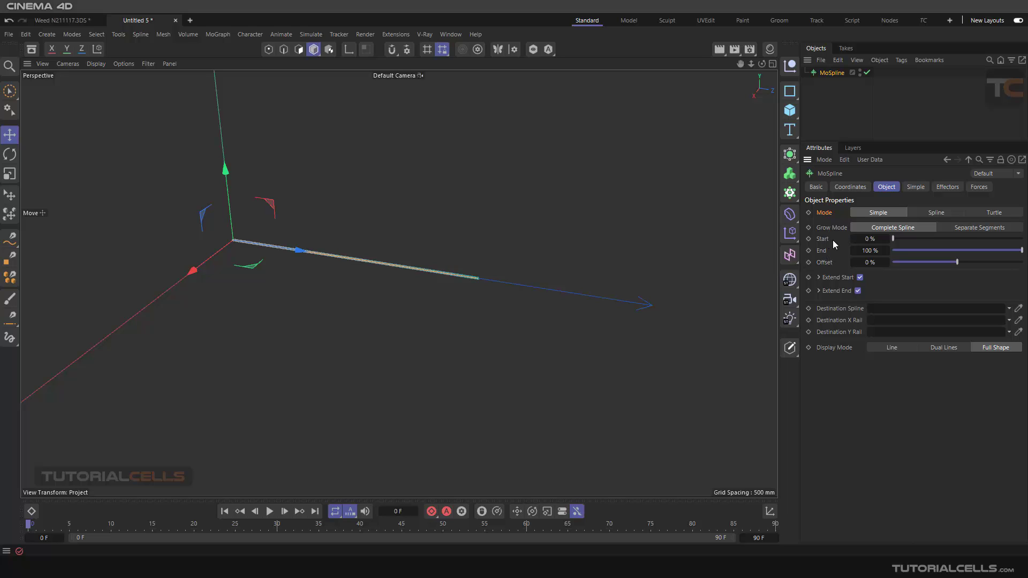
Set the simple MoSpline's length to 2090 mm with 12 segments spread over an Angle H of 360°
{"action": "left_click", "coordinate": [912, 188]}
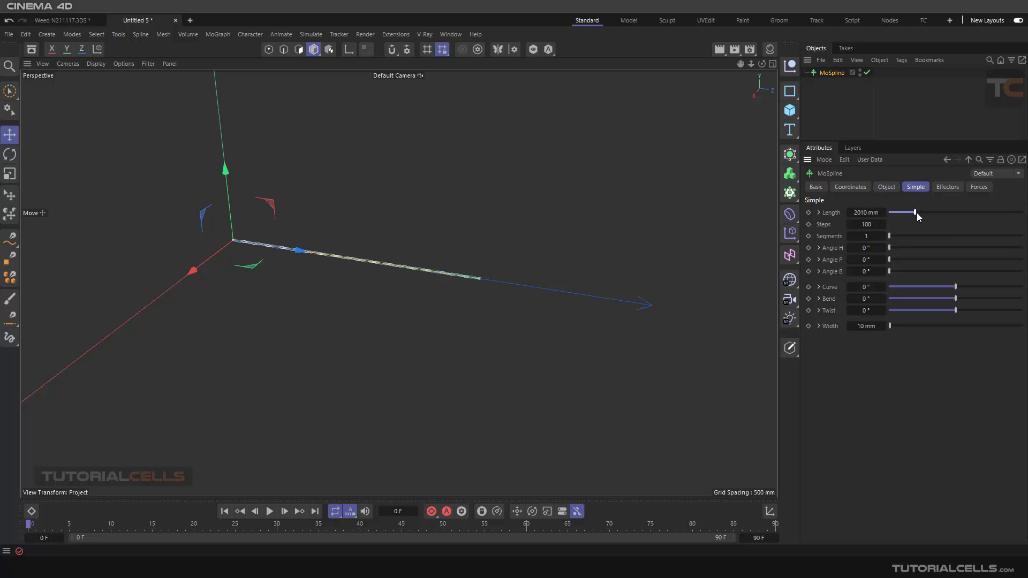
{"action": "mouse_move", "coordinate": [917, 213]}
{"action": "left_mouse_down"}
{"action": "mouse_move", "coordinate": [926, 214]}
{"action": "mouse_move", "coordinate": [897, 213]}
{"action": "mouse_move", "coordinate": [916, 213]}
{"action": "left_mouse_up"}
{"action": "left_click_drag", "start_coordinate": [890, 250], "coordinate": [1021, 252]}
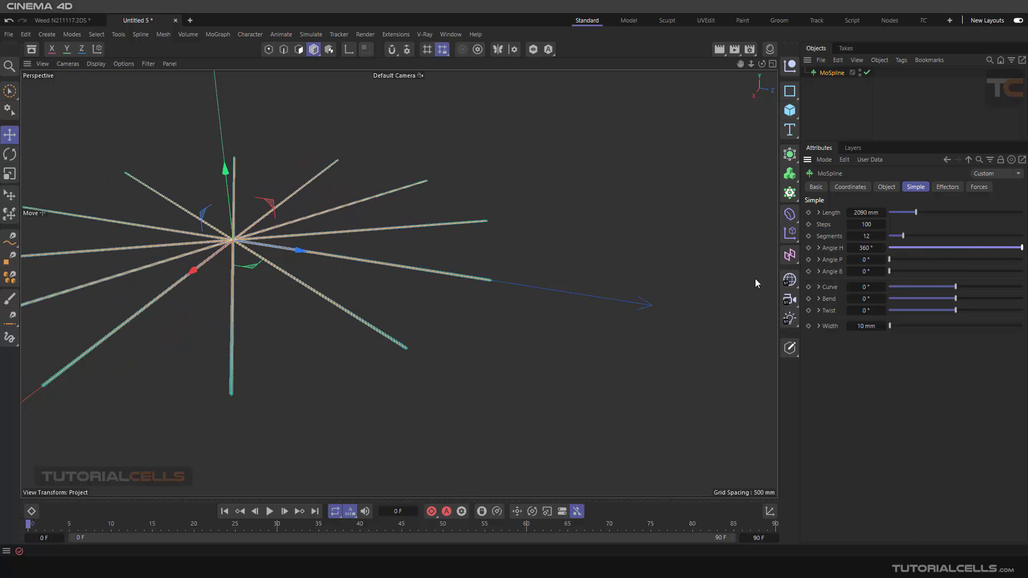
Reduce the MoSpline to 11 segments and try the Angle P value, leaving it at 0°
{"action": "middle_click_drag", "start_coordinate": [402, 255], "coordinate": [557, 257], "text": "alt"}
{"action": "scroll", "coordinate": [407, 252], "scroll_direction": "down", "scroll_amount": 2}
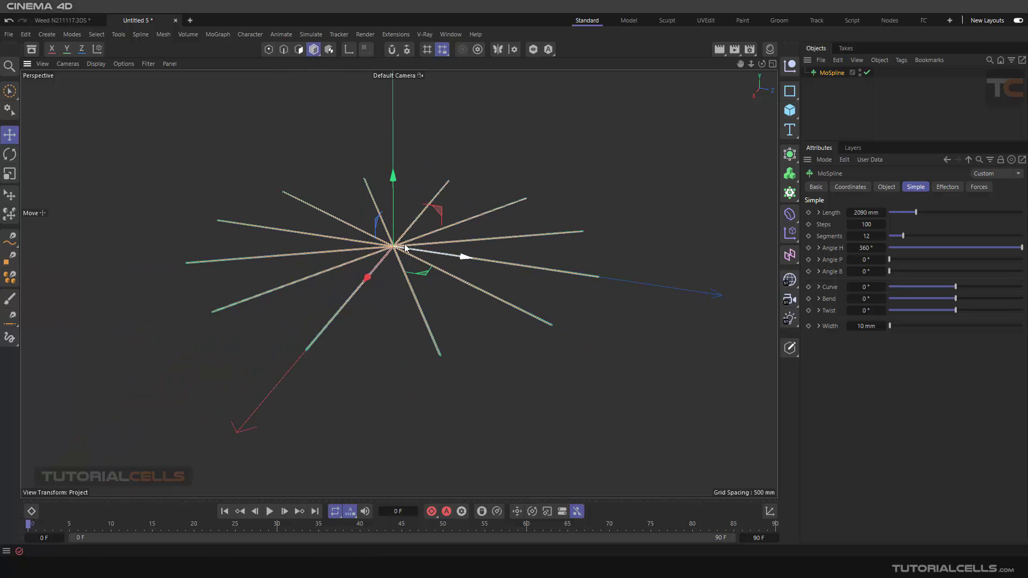
{"action": "mouse_move", "coordinate": [406, 251]}
{"action": "left_mouse_down", "text": "alt"}
{"action": "mouse_move", "coordinate": [422, 306]}
{"action": "mouse_move", "coordinate": [413, 261]}
{"action": "left_mouse_up", "text": "alt"}
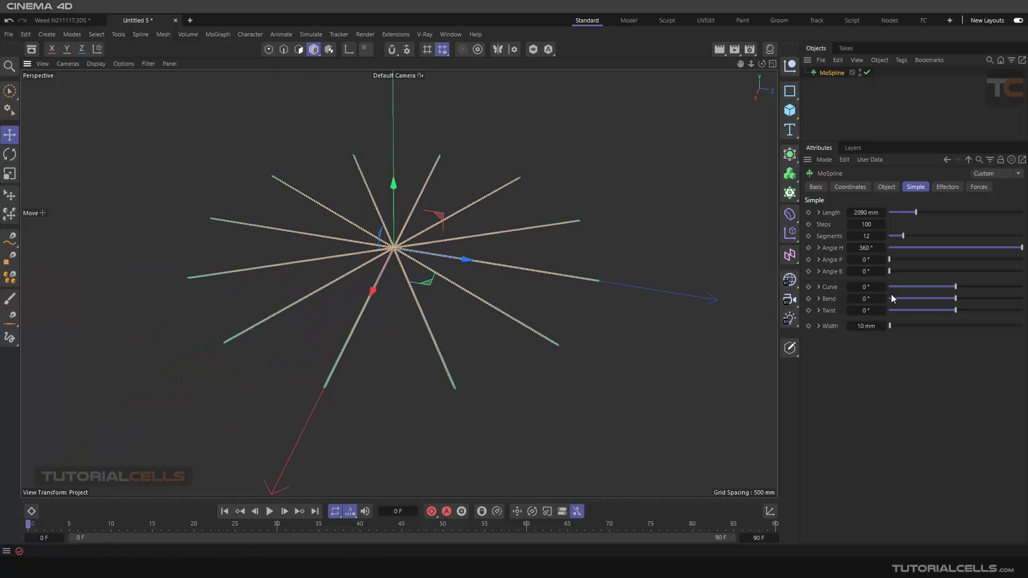
{"action": "left_click_drag", "start_coordinate": [905, 237], "coordinate": [901, 235]}
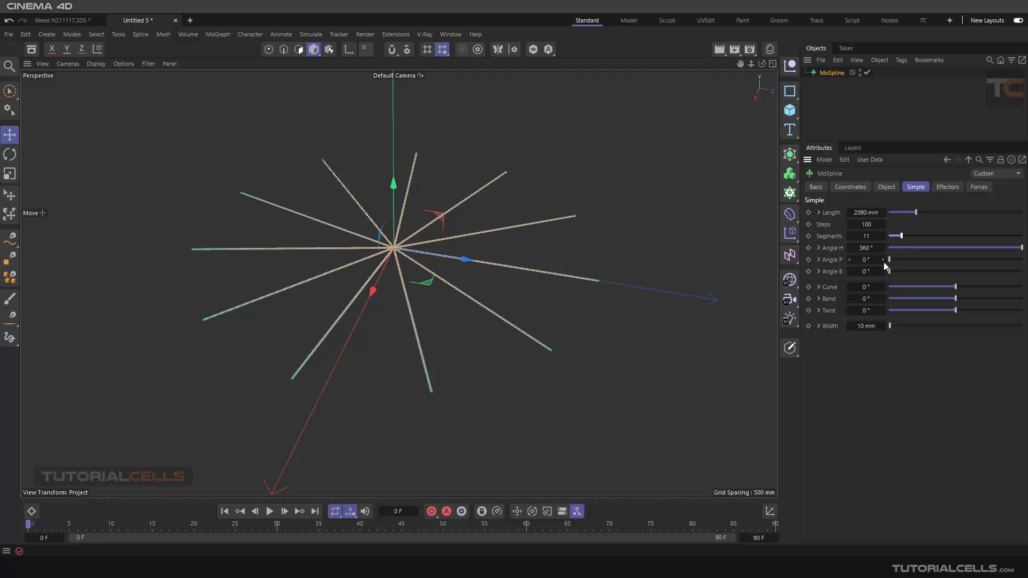
{"action": "mouse_move", "coordinate": [890, 259]}
{"action": "left_mouse_down"}
{"action": "mouse_move", "coordinate": [917, 258]}
{"action": "mouse_move", "coordinate": [888, 260]}
{"action": "left_mouse_up"}
Examine the length parameter's spline graph, its formula field and the graph's editing options
{"action": "left_click", "coordinate": [818, 213]}
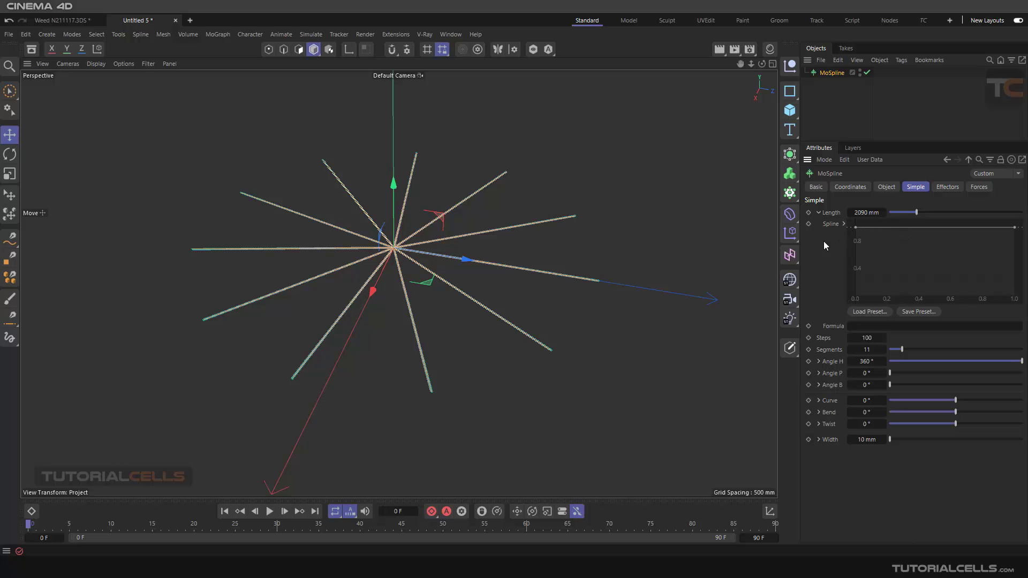
{"action": "left_click", "coordinate": [857, 326]}
{"action": "left_click", "coordinate": [818, 213]}
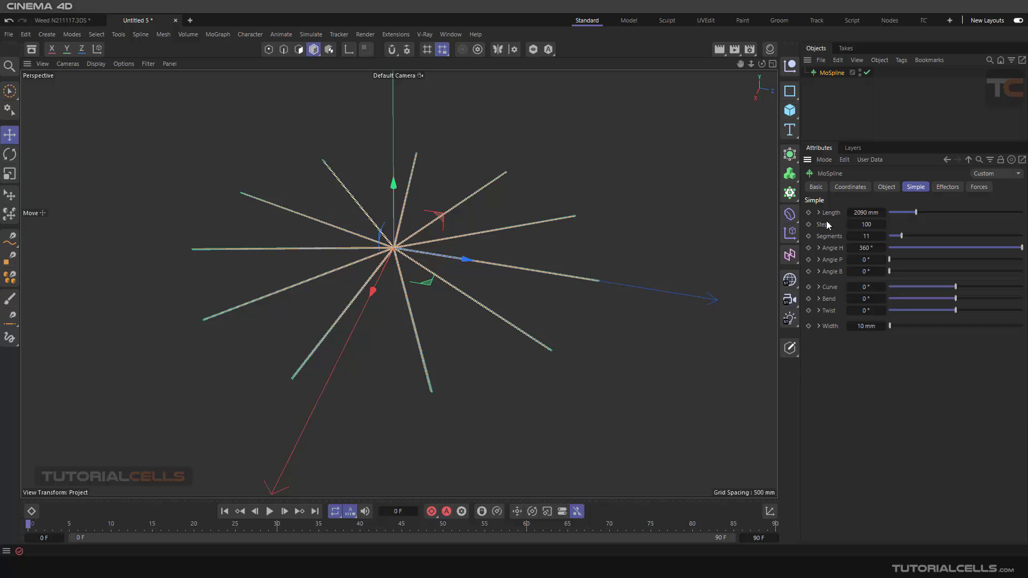
{"action": "left_click", "coordinate": [818, 213]}
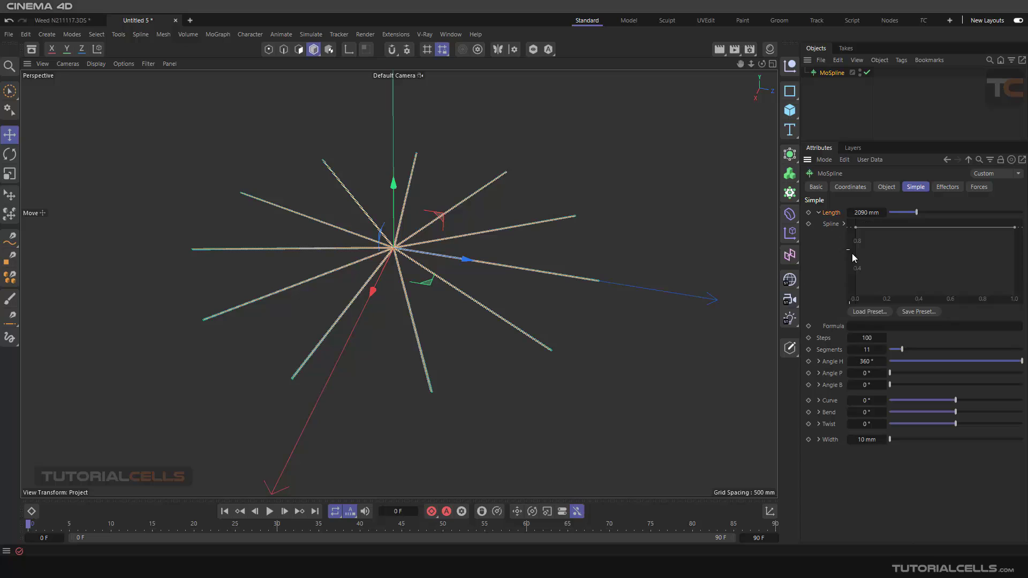
{"action": "left_click", "coordinate": [873, 326]}
{"action": "left_click", "coordinate": [819, 213]}
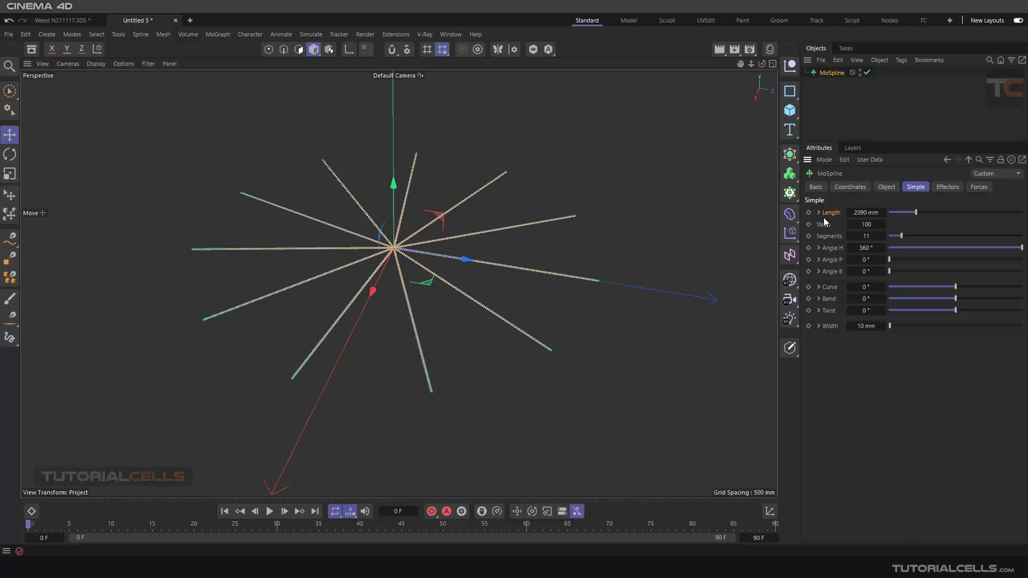
{"action": "left_click", "coordinate": [818, 213]}
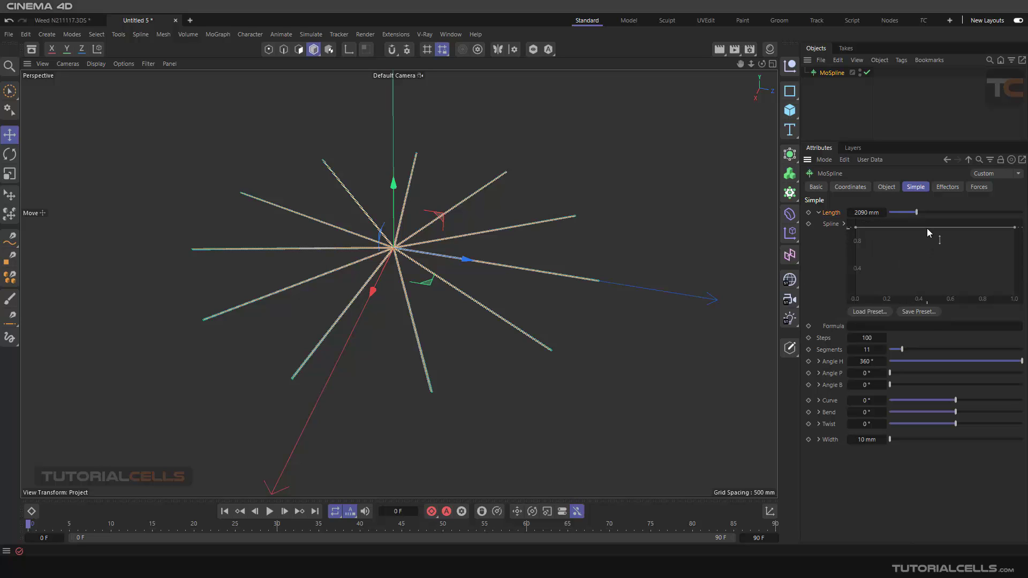
{"action": "right_click", "coordinate": [925, 242]}
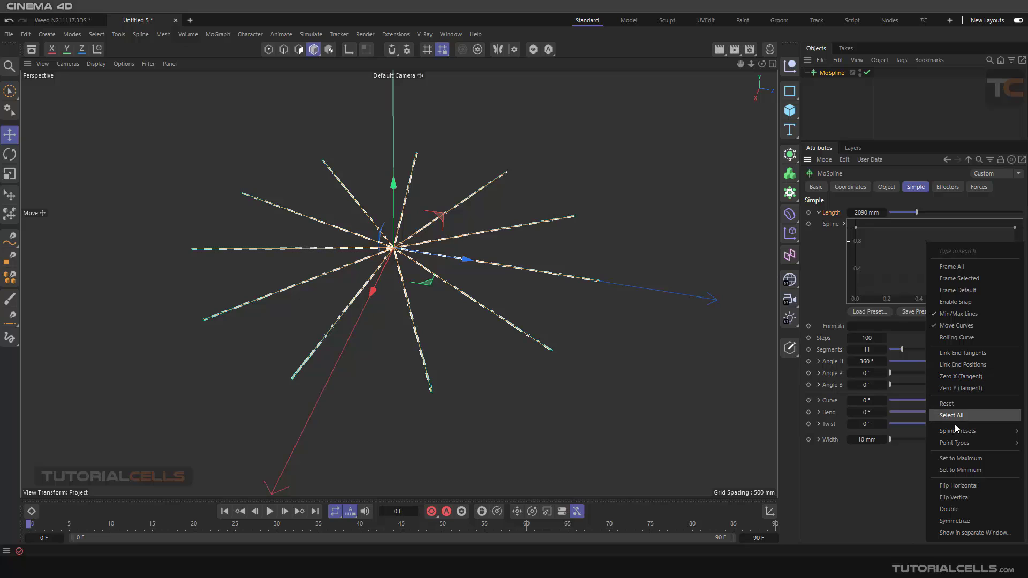
{"action": "left_click", "coordinate": [827, 238]}
{"action": "left_click", "coordinate": [818, 212]}
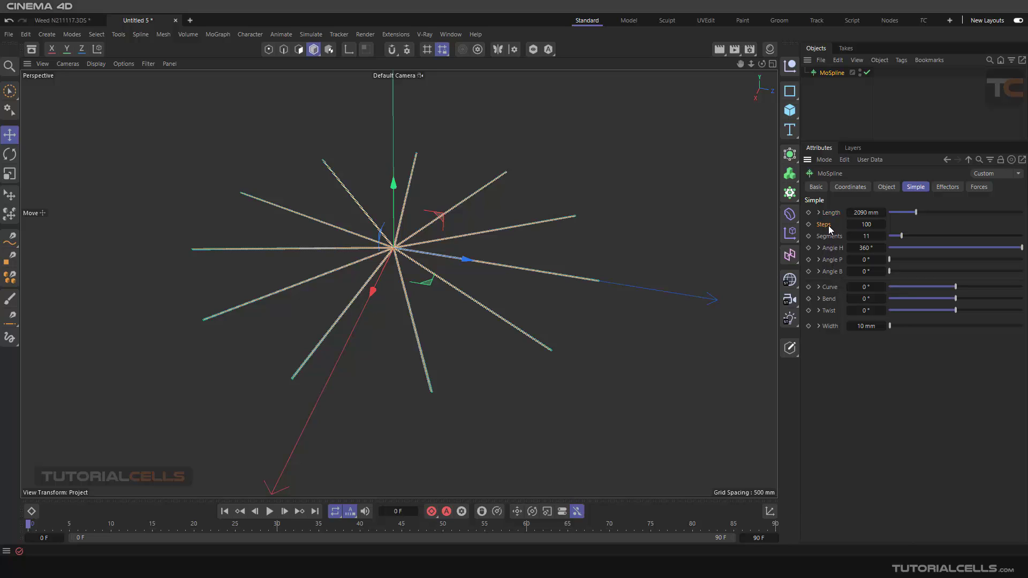
Bend the radiating segments by setting the MoSpline's Curve value to 98°
{"action": "scroll", "coordinate": [514, 225], "scroll_direction": "up", "scroll_amount": 2}
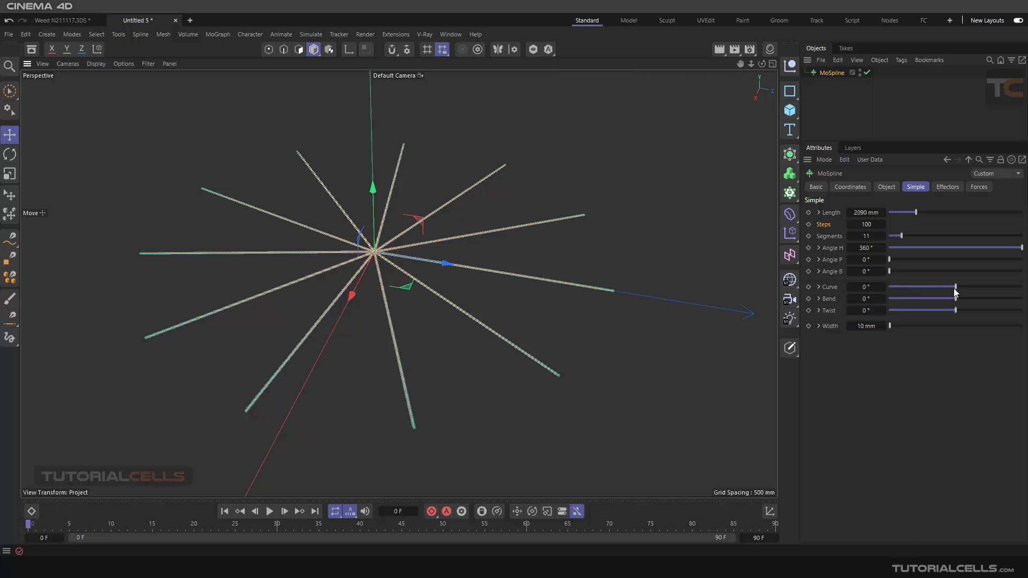
{"action": "left_click_drag", "start_coordinate": [952, 288], "coordinate": [973, 284]}
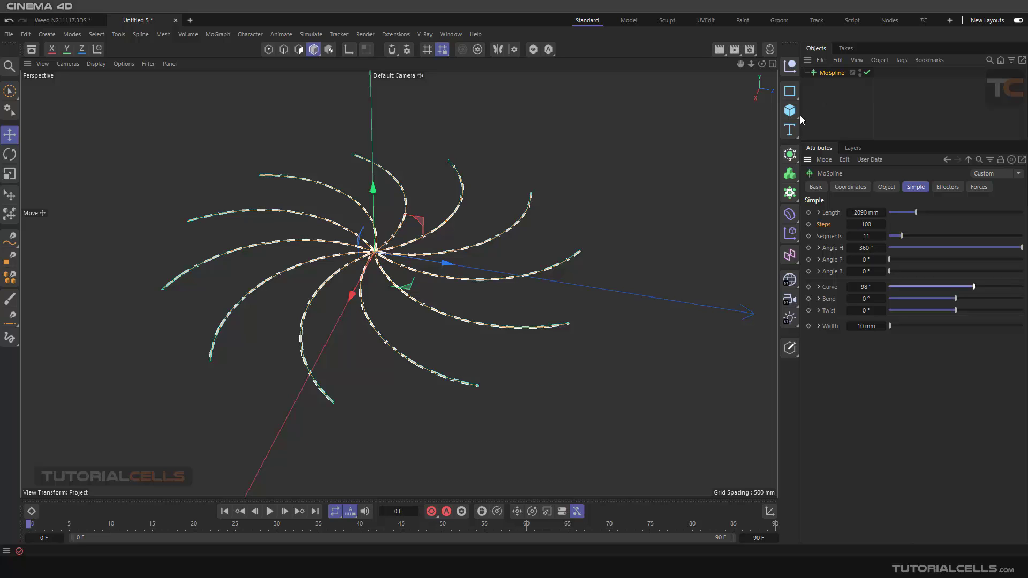
Add a Sweep generator to the scene
{"action": "left_click", "coordinate": [792, 157]}
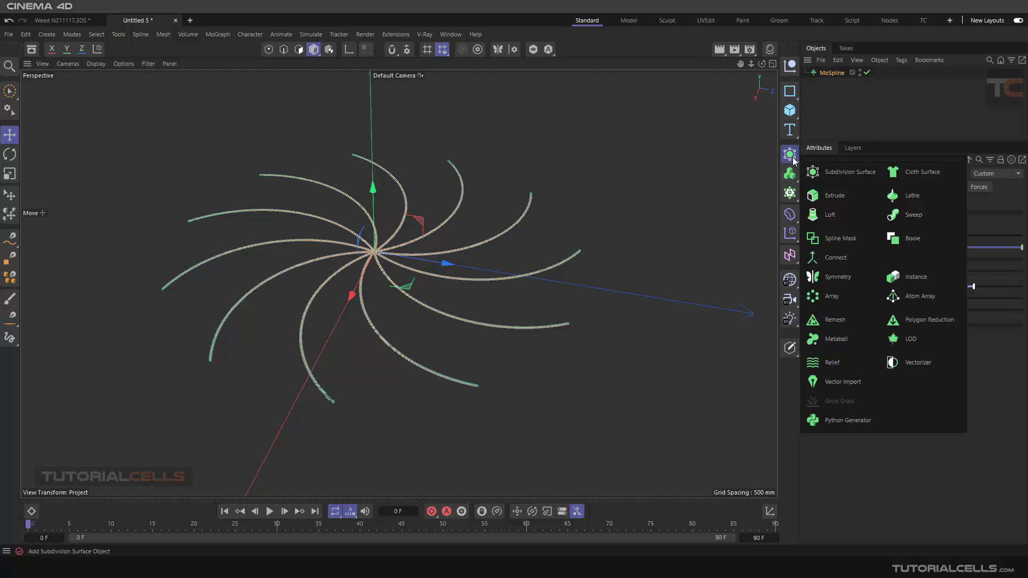
{"action": "left_click", "coordinate": [894, 215]}
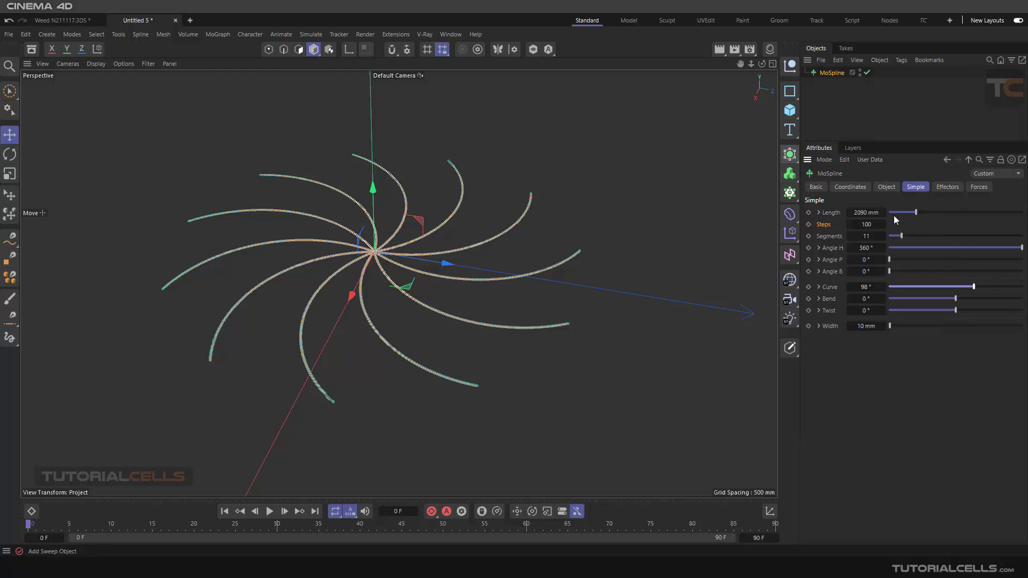
Add a Circle spline and nest it with the MoSpline inside the Sweep, with the Circle first as the profile
{"action": "left_click", "coordinate": [791, 92]}
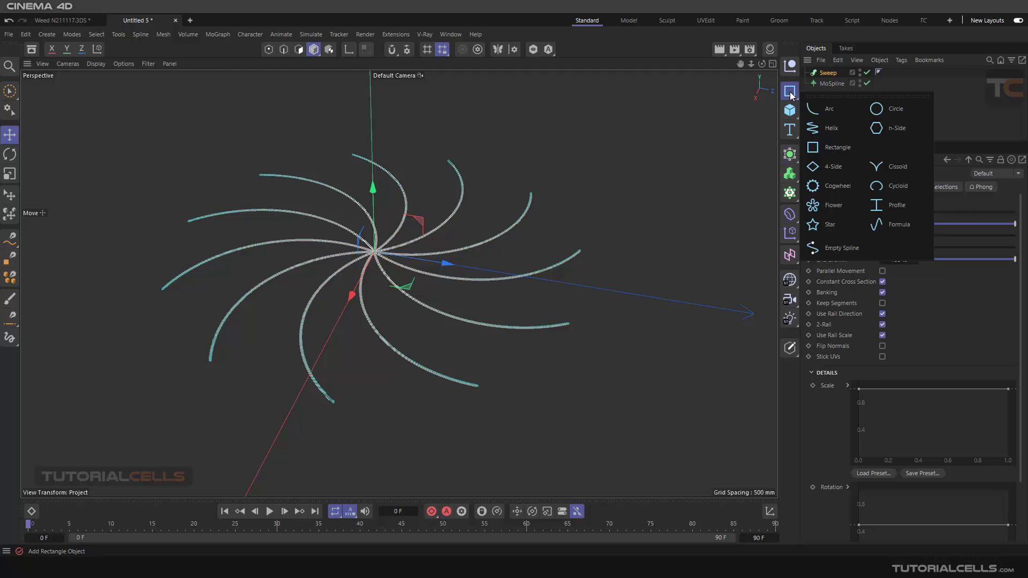
{"action": "left_click", "coordinate": [889, 115]}
{"action": "left_click_drag", "start_coordinate": [828, 72], "coordinate": [833, 90]}
{"action": "scroll", "coordinate": [515, 321], "scroll_direction": "up", "scroll_amount": 6}
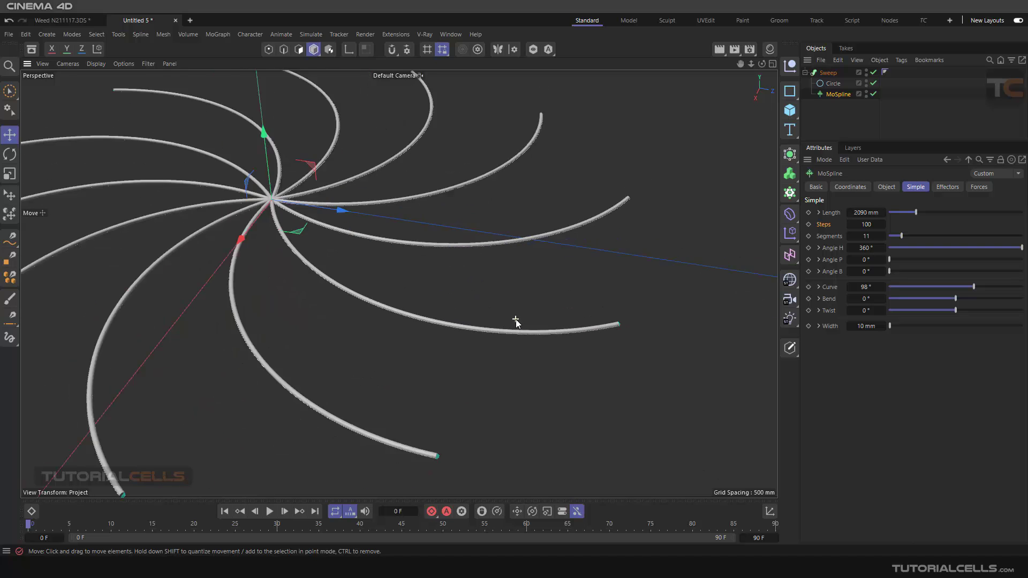
Compare the segments with the Sweep disabled and enabled, rendering the view while it is off, and leave the Sweep enabled
{"action": "scroll", "coordinate": [515, 321], "scroll_direction": "down", "scroll_amount": 2}
{"action": "left_click", "coordinate": [873, 72]}
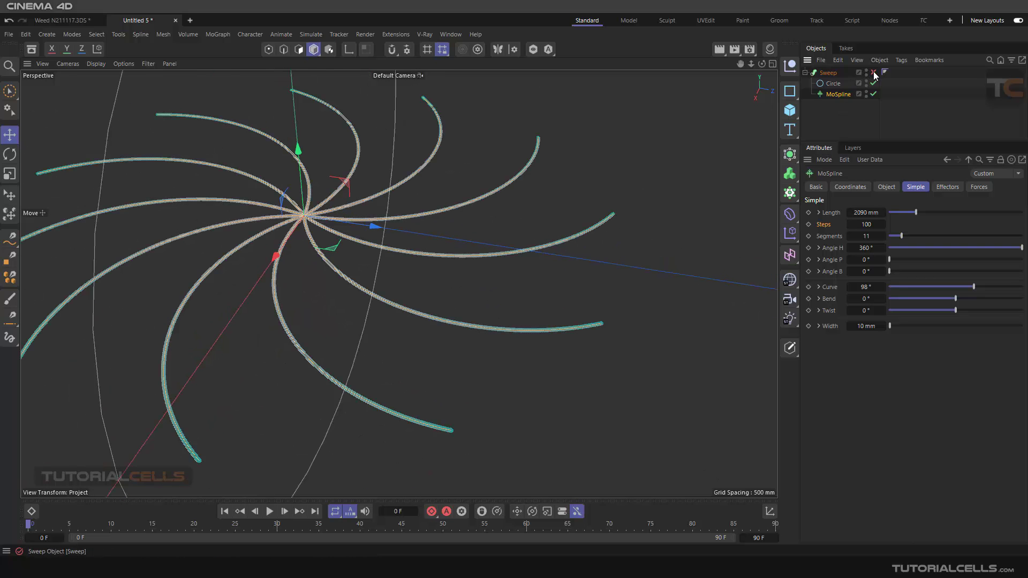
{"action": "left_click", "coordinate": [719, 49]}
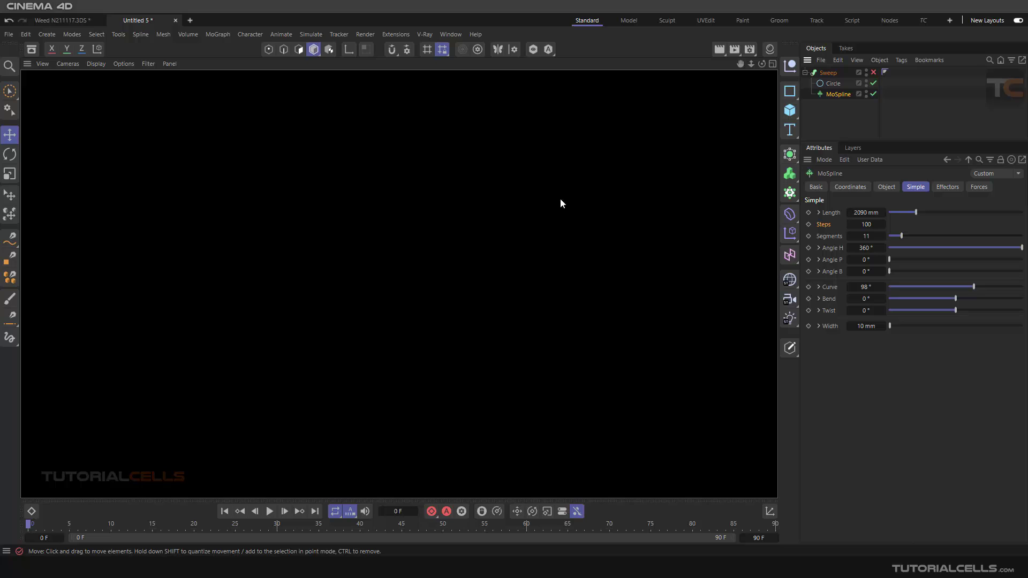
{"action": "left_click", "coordinate": [873, 73]}
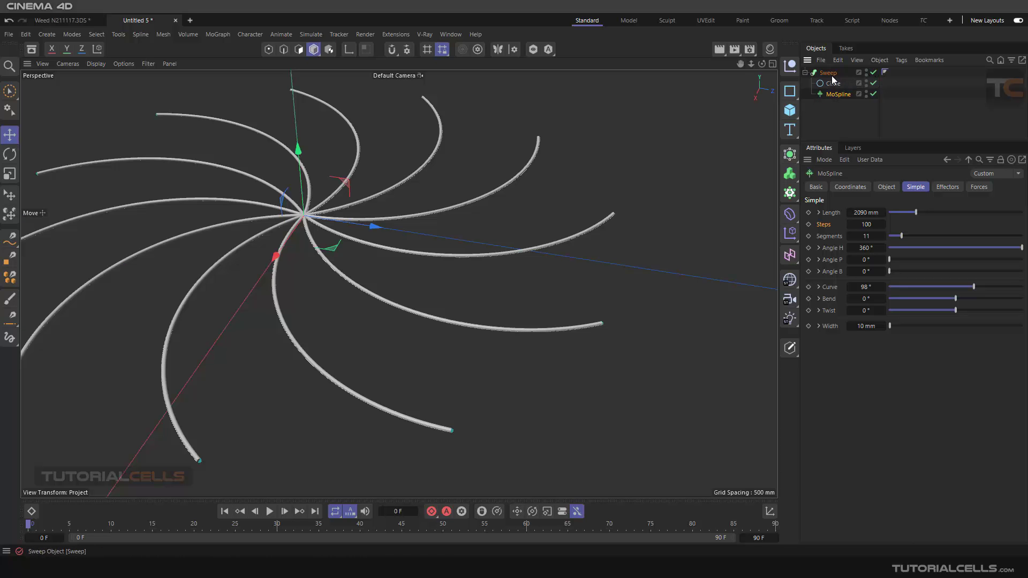
{"action": "left_click", "coordinate": [873, 72]}
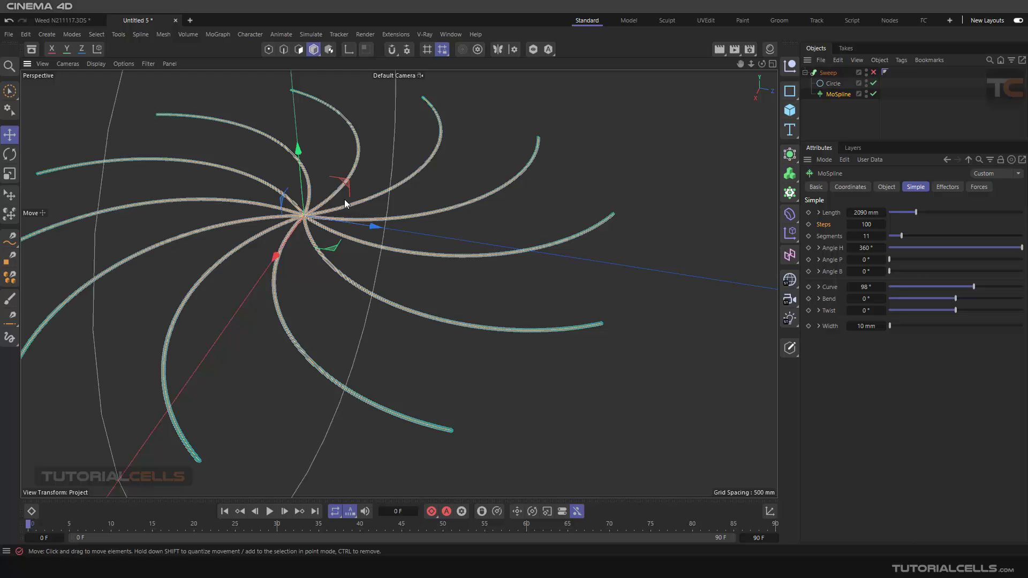
{"action": "scroll", "coordinate": [345, 202], "scroll_direction": "down", "scroll_amount": 3}
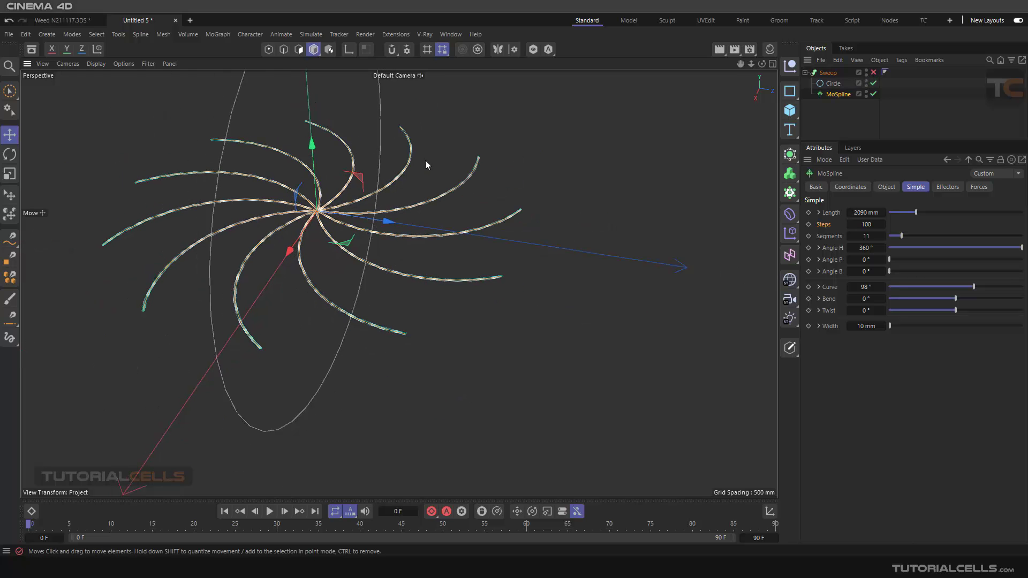
{"action": "left_click", "coordinate": [873, 72]}
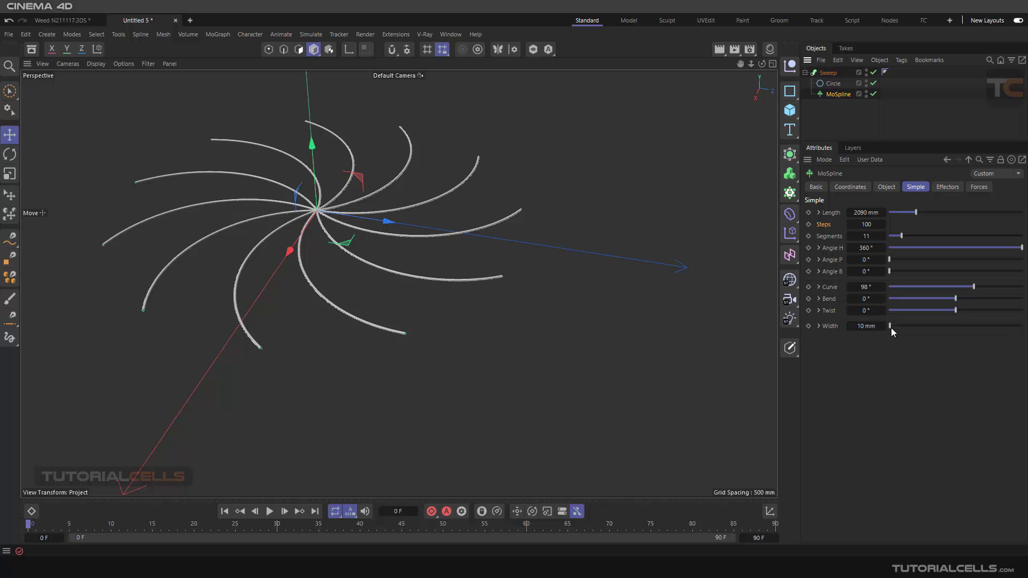
Thicken the swept segments by setting the MoSpline's Width to about 53.81 mm, and expand the Width parameter's spline graph
{"action": "left_click_drag", "start_coordinate": [891, 327], "coordinate": [895, 326]}
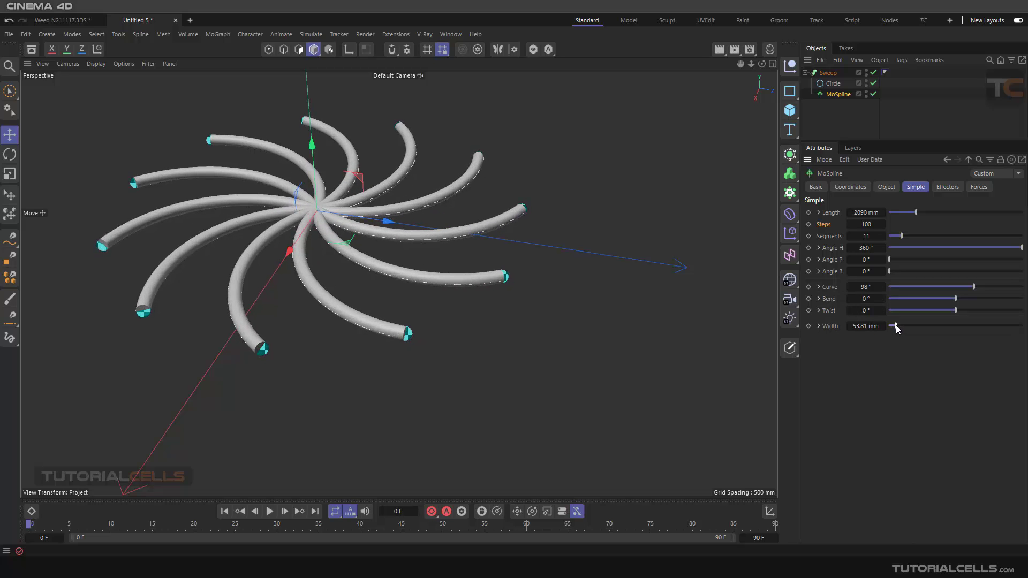
{"action": "left_click", "coordinate": [818, 326]}
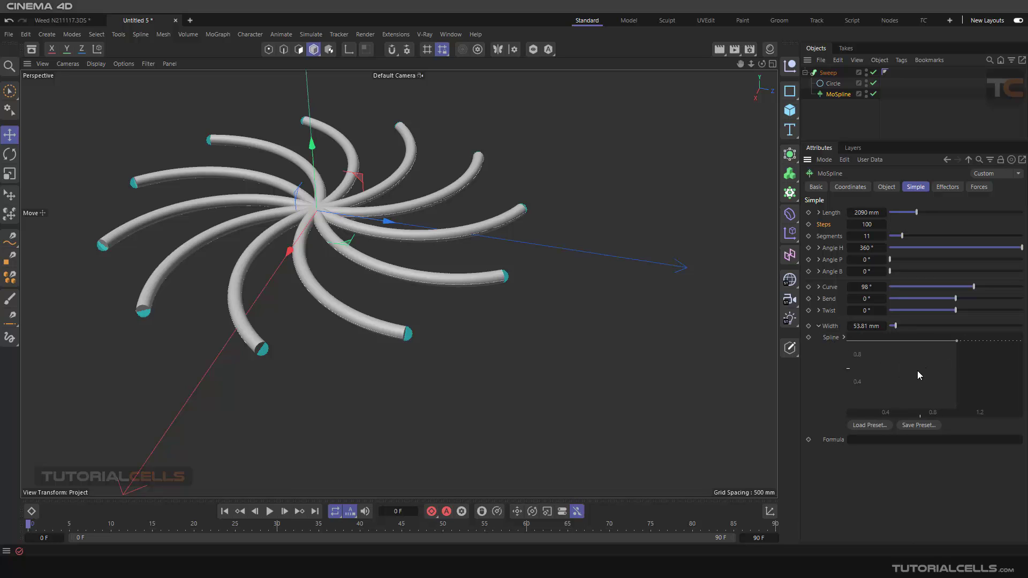
{"action": "key", "text": "F5"}
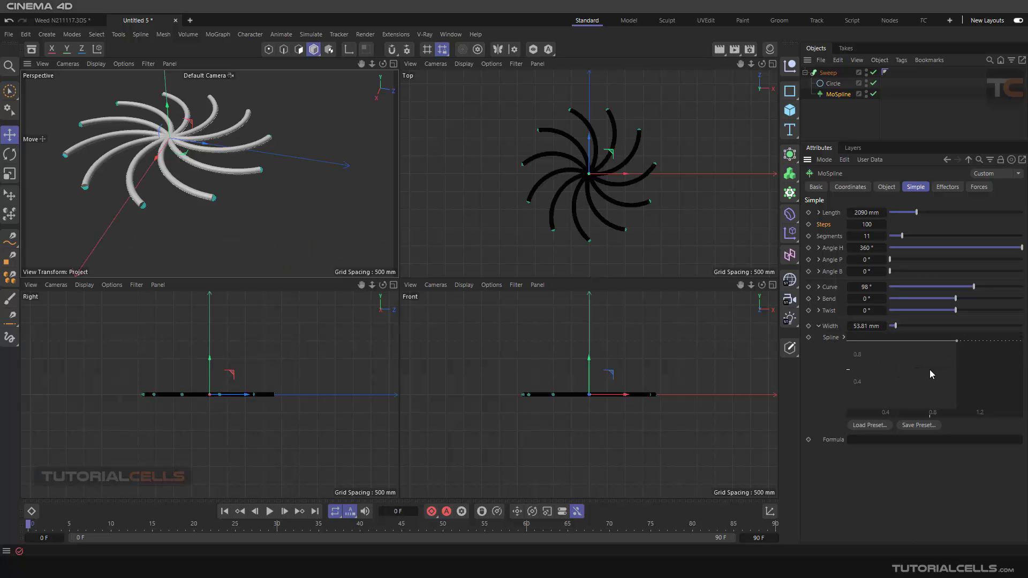
{"action": "scroll", "coordinate": [360, 208], "scroll_direction": "down", "scroll_amount": 2}
{"action": "middle_click", "coordinate": [301, 182]}
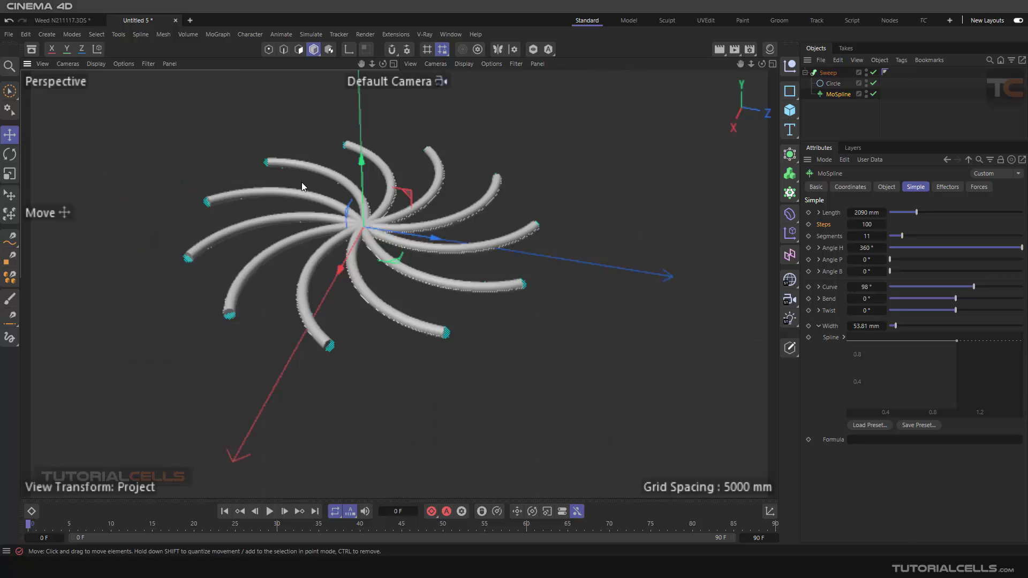
{"action": "scroll", "coordinate": [301, 182], "scroll_direction": "up", "scroll_amount": 3}
Try the reset linear ramp and the Sin preset on the Width spline graph, and check its formula field
{"action": "right_click", "coordinate": [897, 354]}
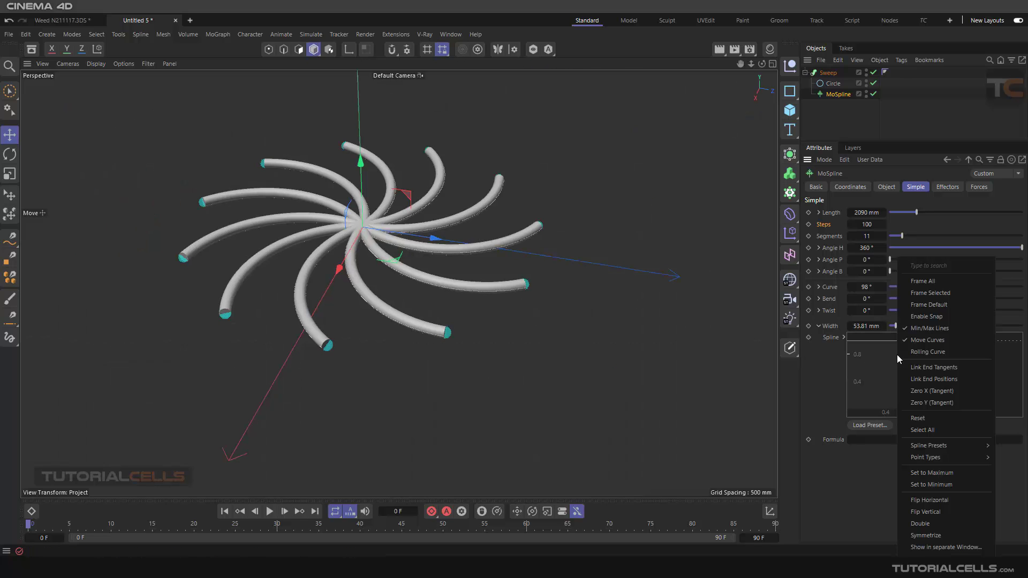
{"action": "left_click", "coordinate": [917, 418]}
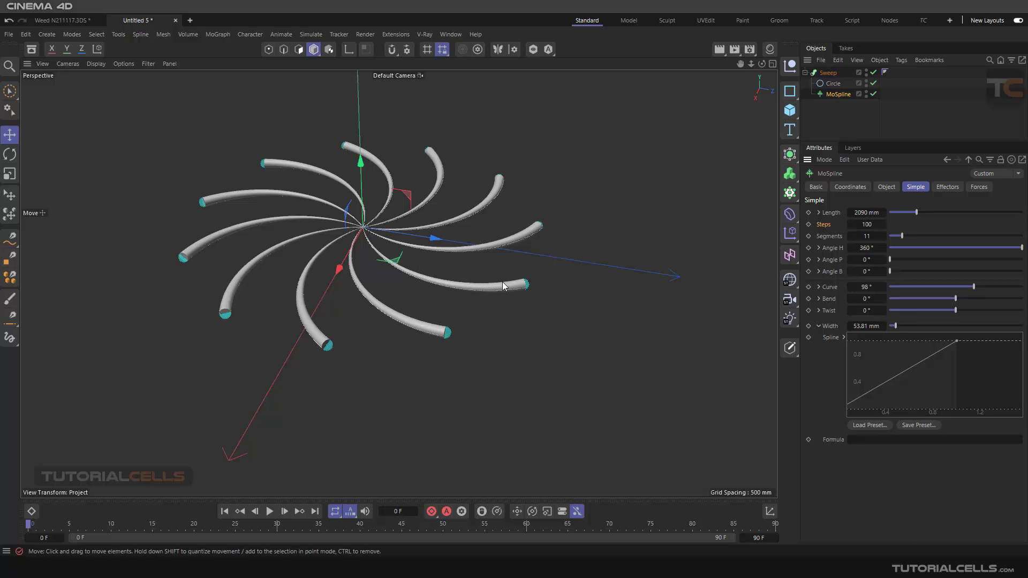
{"action": "right_click", "coordinate": [885, 361]}
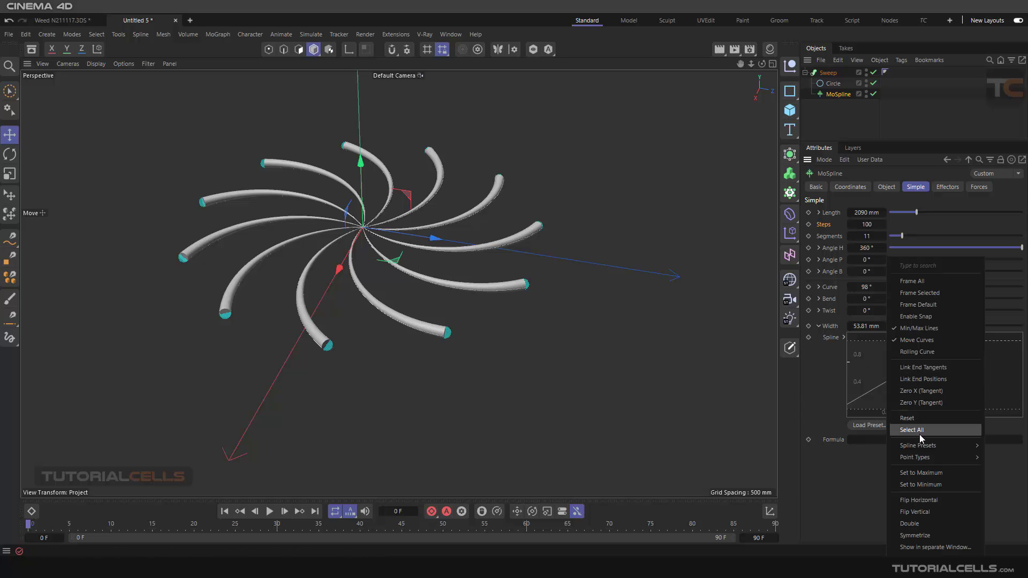
{"action": "mouse_move", "coordinate": [921, 453]}
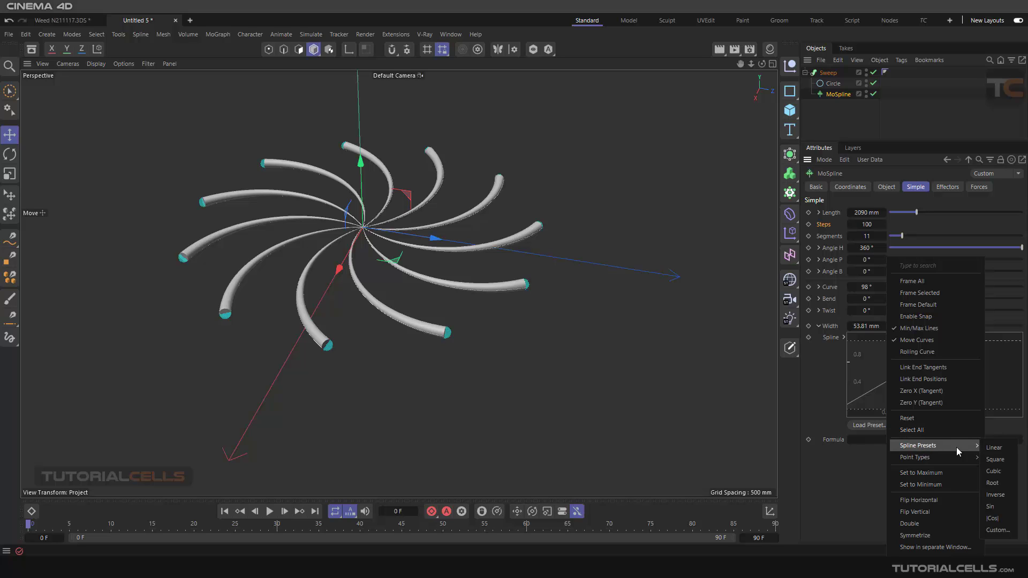
{"action": "left_click", "coordinate": [991, 506]}
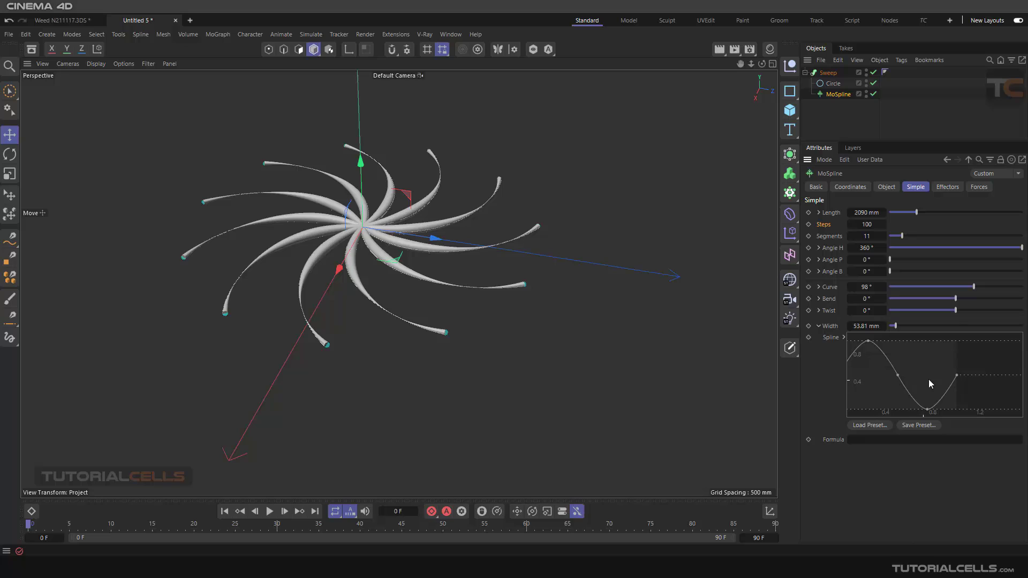
{"action": "left_click", "coordinate": [871, 440]}
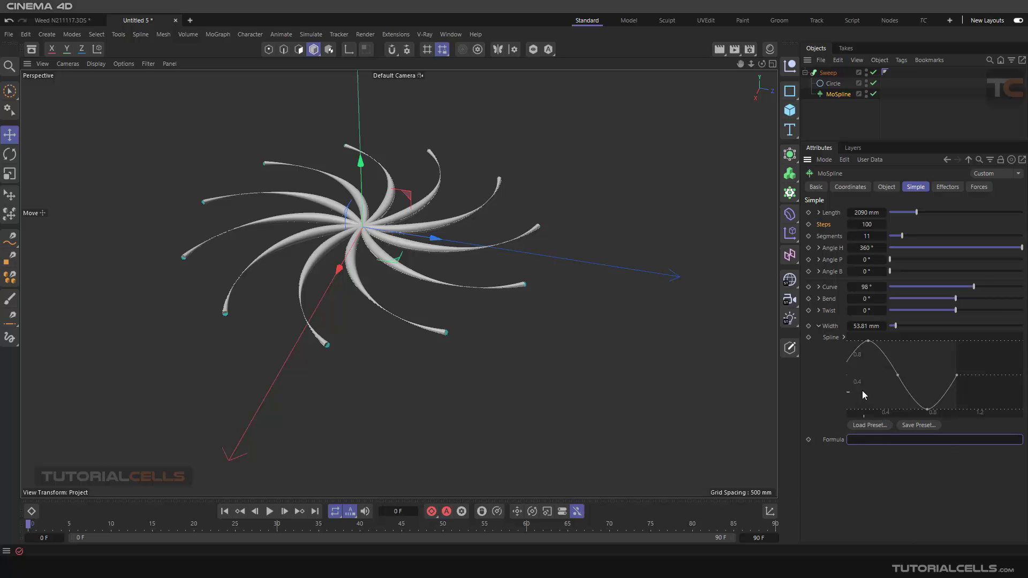
{"action": "left_click", "coordinate": [818, 326]}
{"action": "left_click", "coordinate": [817, 327]}
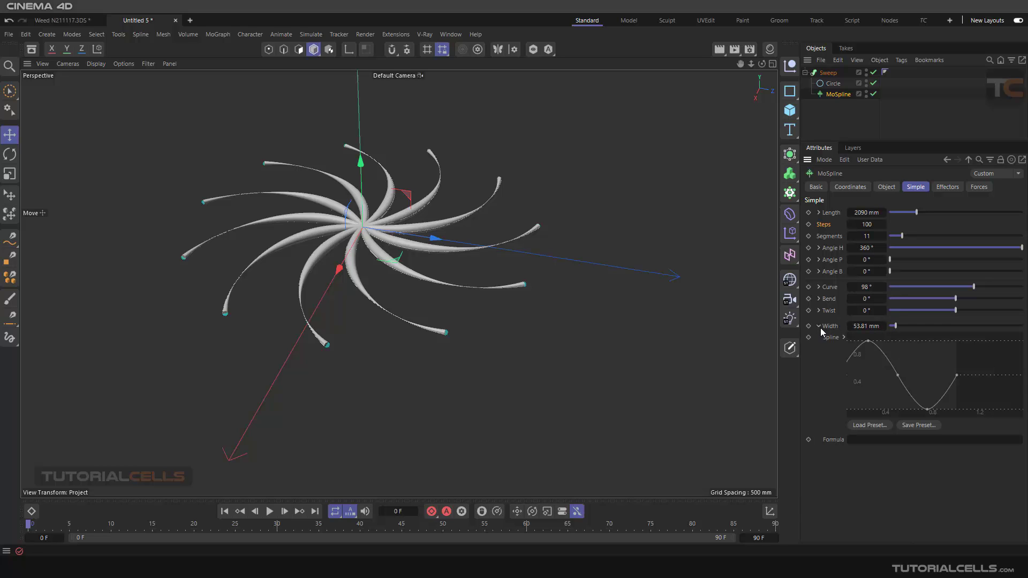
Reset the Width spline graph and flip it vertically so the segments taper toward their outer tips
{"action": "right_click", "coordinate": [876, 367]}
{"action": "left_click", "coordinate": [894, 416]}
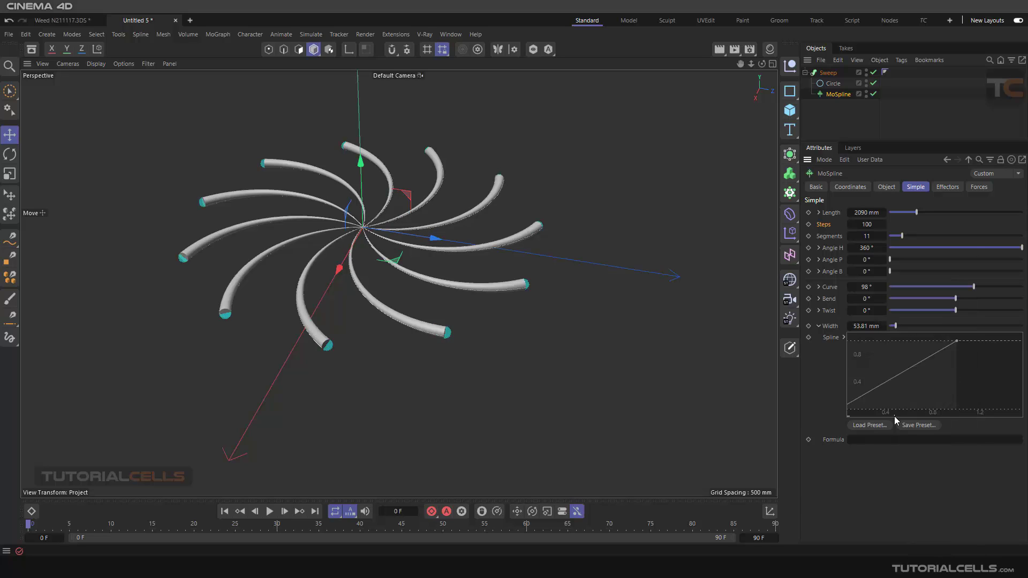
{"action": "right_click", "coordinate": [895, 384]}
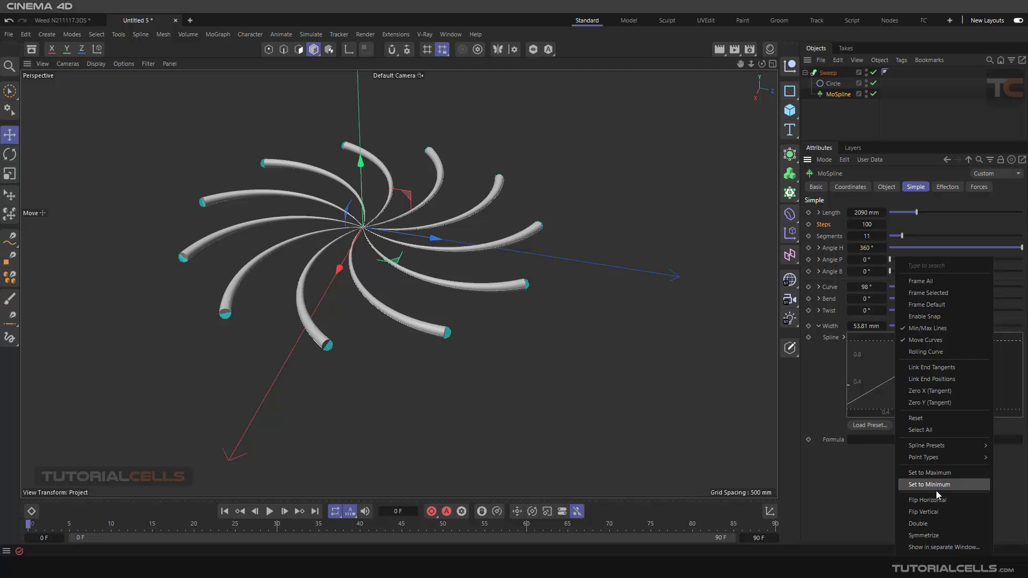
{"action": "left_click", "coordinate": [937, 511]}
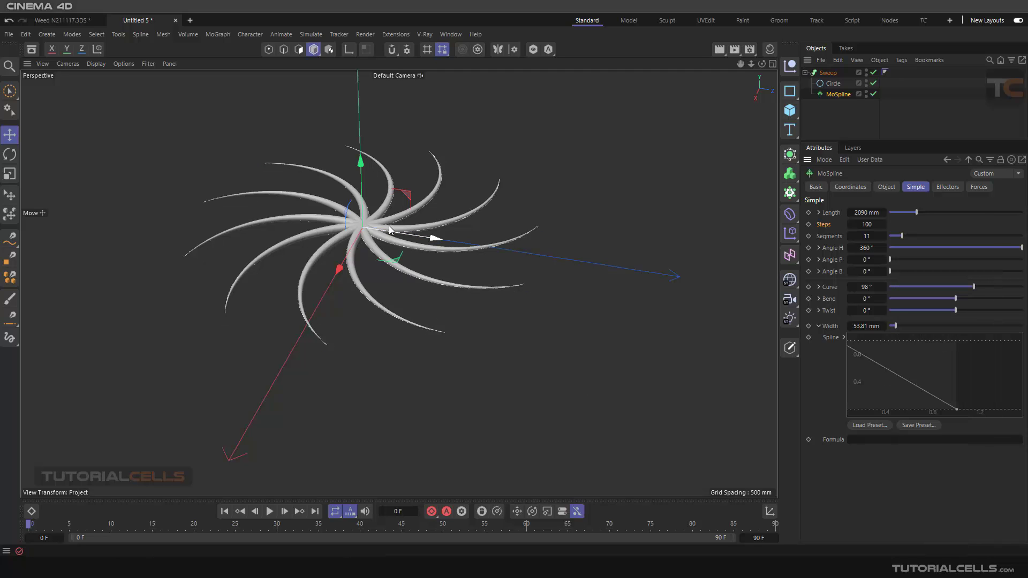
{"action": "scroll", "coordinate": [454, 224], "scroll_direction": "up", "scroll_amount": 3}
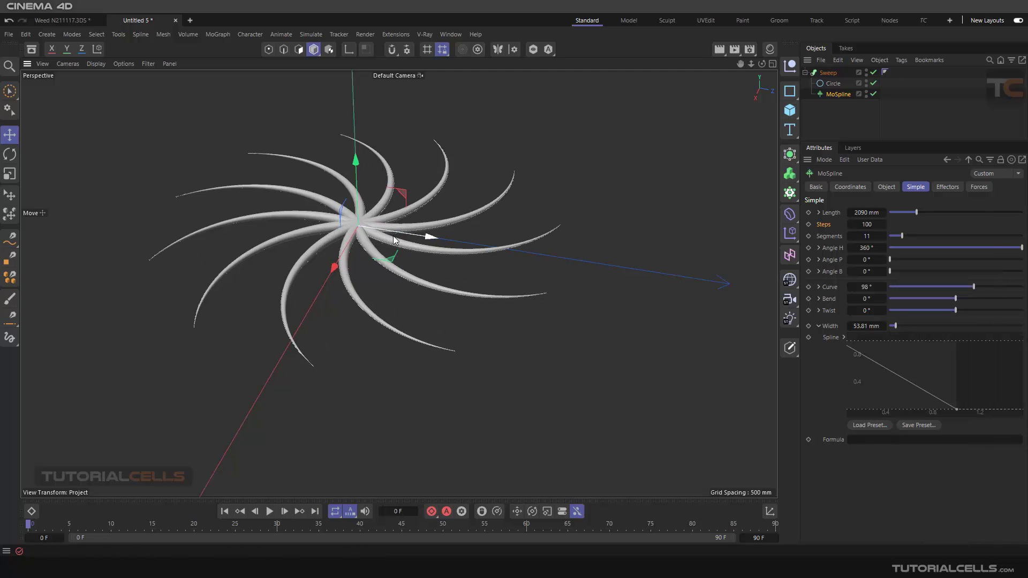
Collapse the Width settings and curl the segments upward by setting the MoSpline's Bend to 63°
{"action": "left_click", "coordinate": [817, 326]}
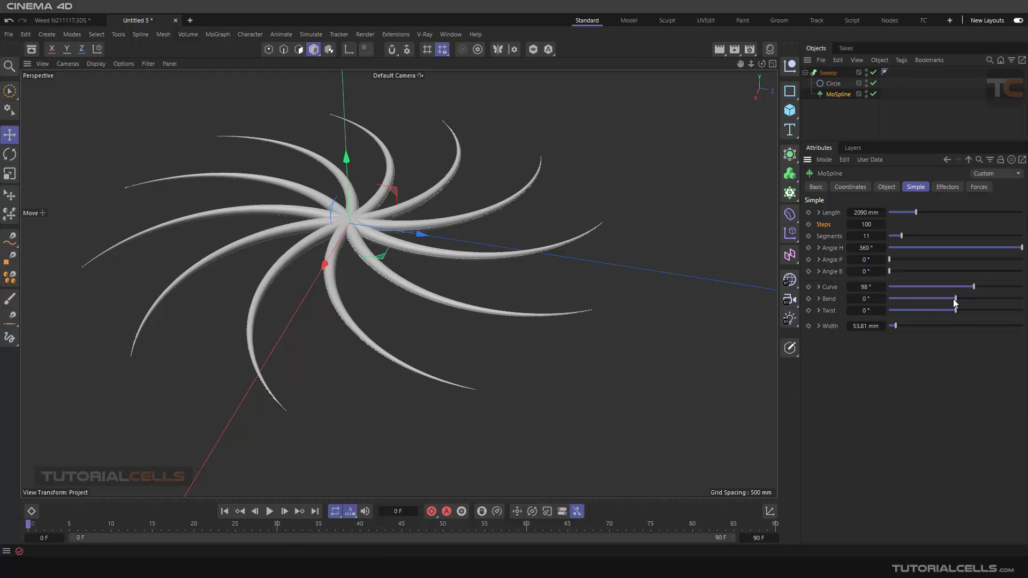
{"action": "mouse_move", "coordinate": [954, 299]}
{"action": "left_mouse_down"}
{"action": "mouse_move", "coordinate": [933, 294]}
{"action": "mouse_move", "coordinate": [978, 287]}
{"action": "mouse_move", "coordinate": [955, 289]}
{"action": "mouse_move", "coordinate": [966, 283]}
{"action": "left_mouse_up"}
{"action": "scroll", "coordinate": [463, 248], "scroll_direction": "down", "scroll_amount": 1}
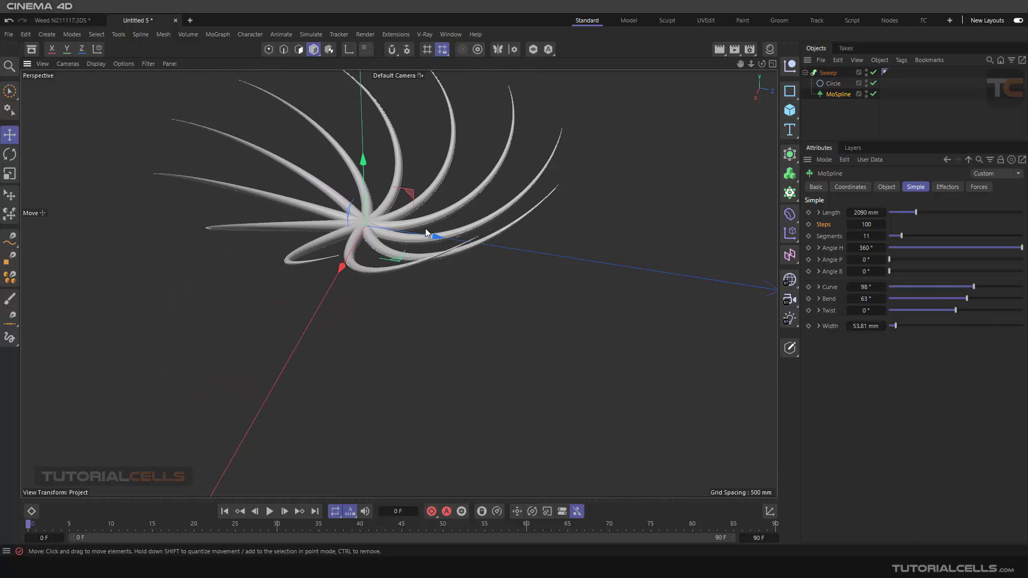
{"action": "middle_click_drag", "start_coordinate": [424, 229], "coordinate": [484, 251], "text": "alt"}
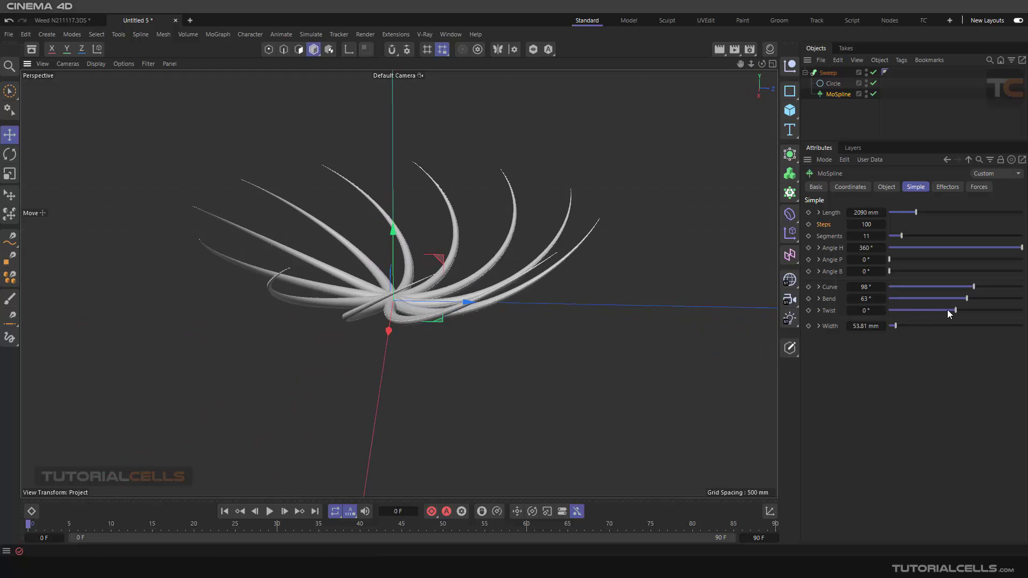
Set the MoSpline's Twist to 80° and apply the Sin preset to the Twist spline graph
{"action": "mouse_move", "coordinate": [956, 310]}
{"action": "left_mouse_down"}
{"action": "mouse_move", "coordinate": [999, 311]}
{"action": "mouse_move", "coordinate": [969, 310]}
{"action": "left_mouse_up"}
{"action": "left_click", "coordinate": [819, 311]}
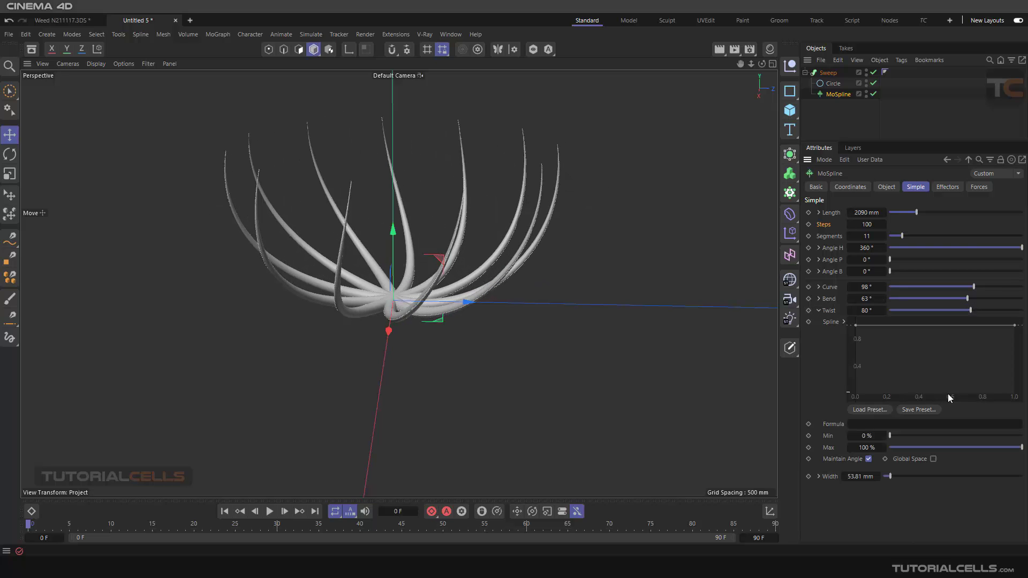
{"action": "right_click", "coordinate": [921, 349]}
{"action": "mouse_move", "coordinate": [946, 447]}
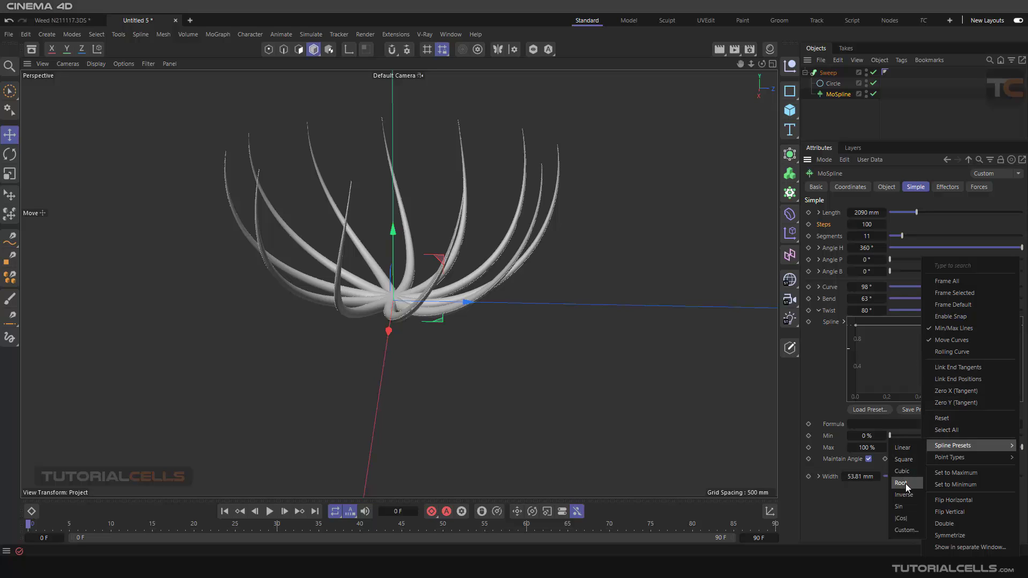
{"action": "left_click", "coordinate": [907, 505]}
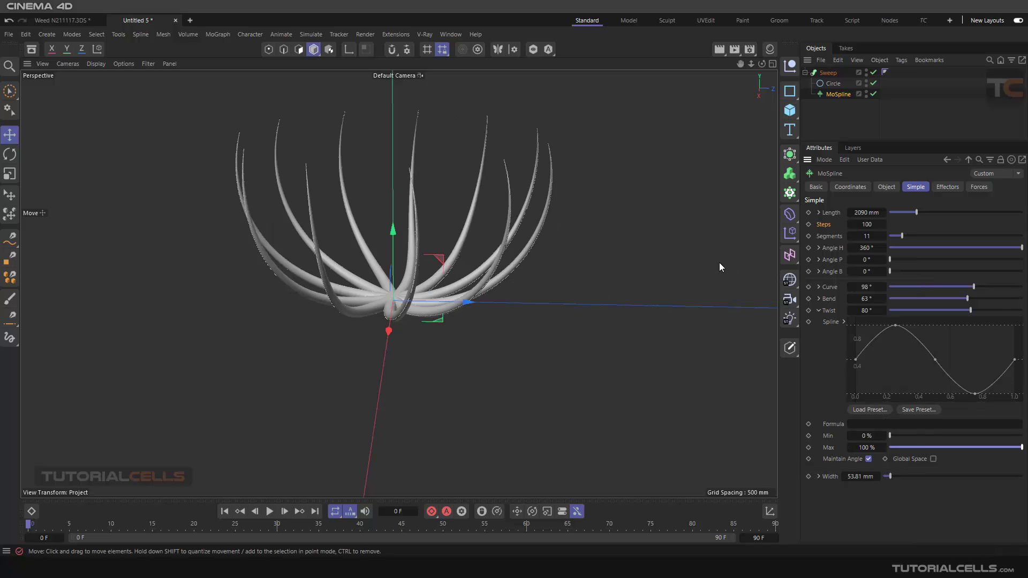
{"action": "left_click", "coordinate": [820, 312]}
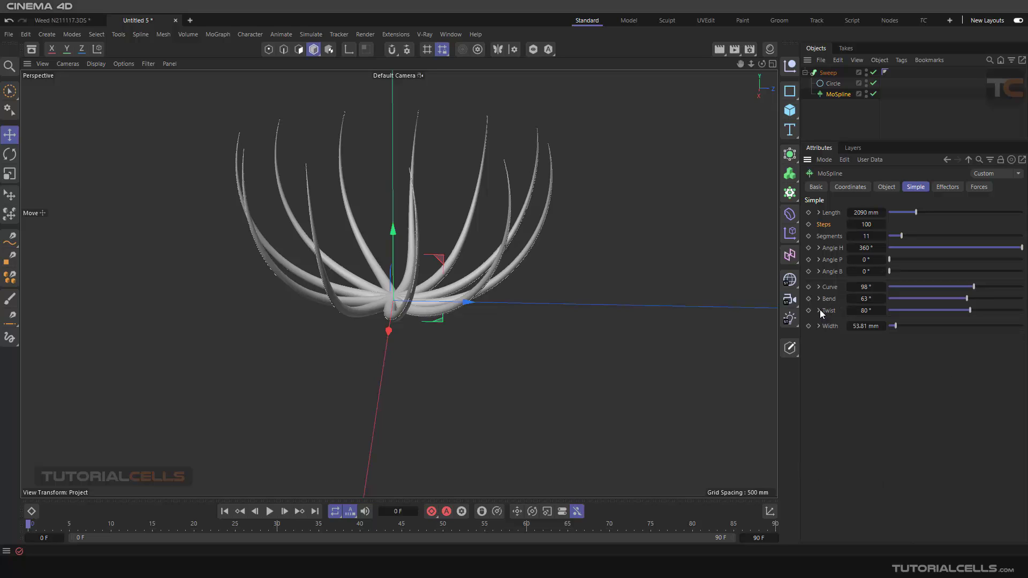
Try the MoSpline's object properties End at 73.2% and Offset at 25.8%, restoring them to 100% and 0%
{"action": "left_click", "coordinate": [885, 187]}
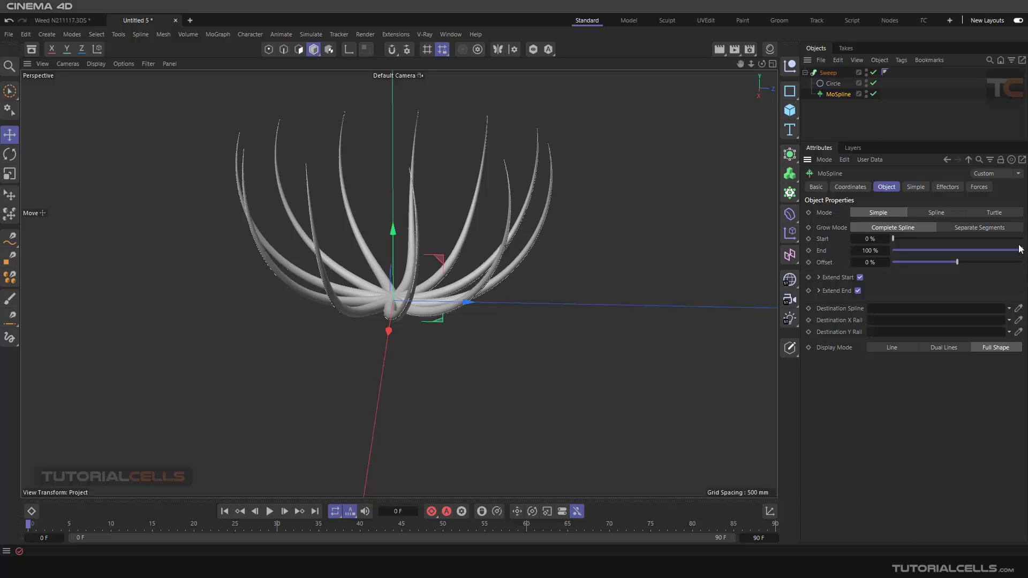
{"action": "left_click_drag", "start_coordinate": [1021, 250], "coordinate": [987, 249]}
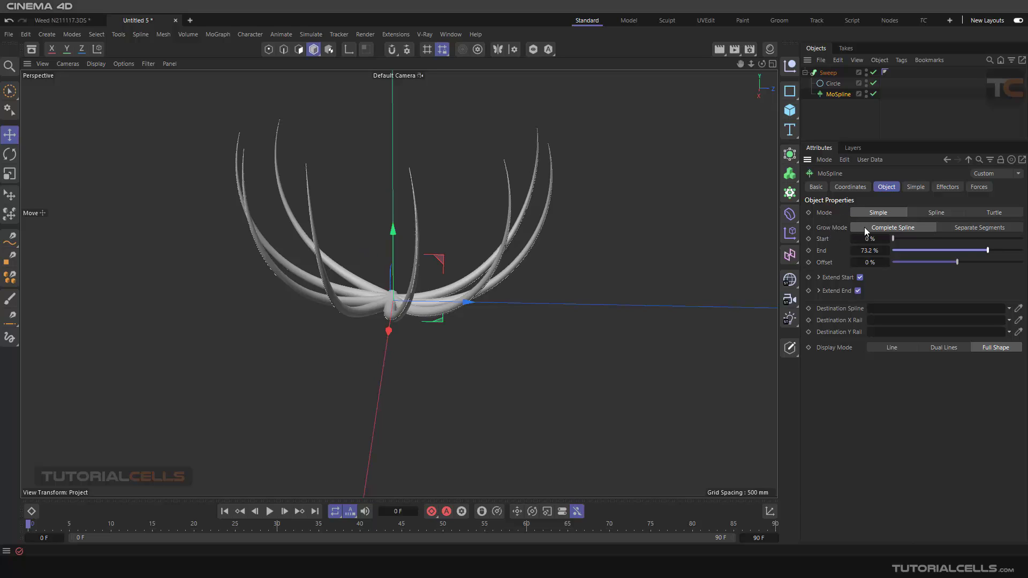
{"action": "left_click_drag", "start_coordinate": [989, 249], "coordinate": [1021, 250]}
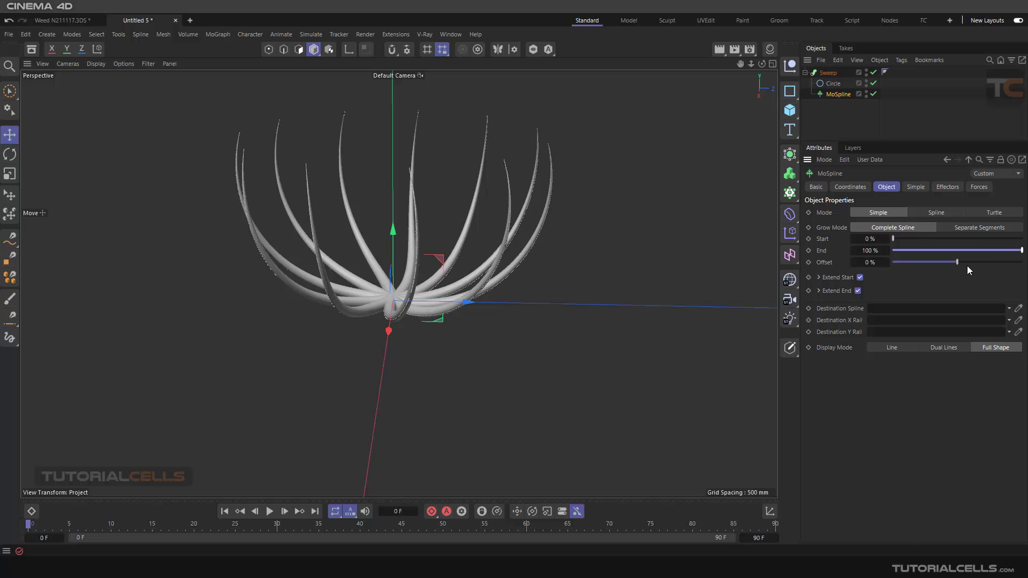
{"action": "mouse_move", "coordinate": [957, 265]}
{"action": "left_mouse_down"}
{"action": "mouse_move", "coordinate": [943, 262]}
{"action": "mouse_move", "coordinate": [973, 262]}
{"action": "left_mouse_up"}
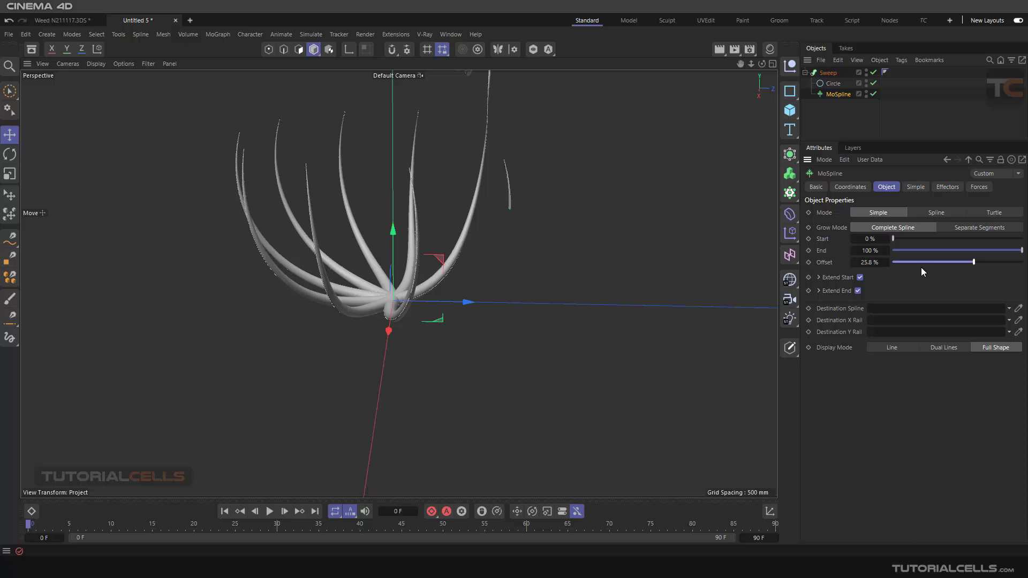
{"action": "right_click", "coordinate": [886, 263]}
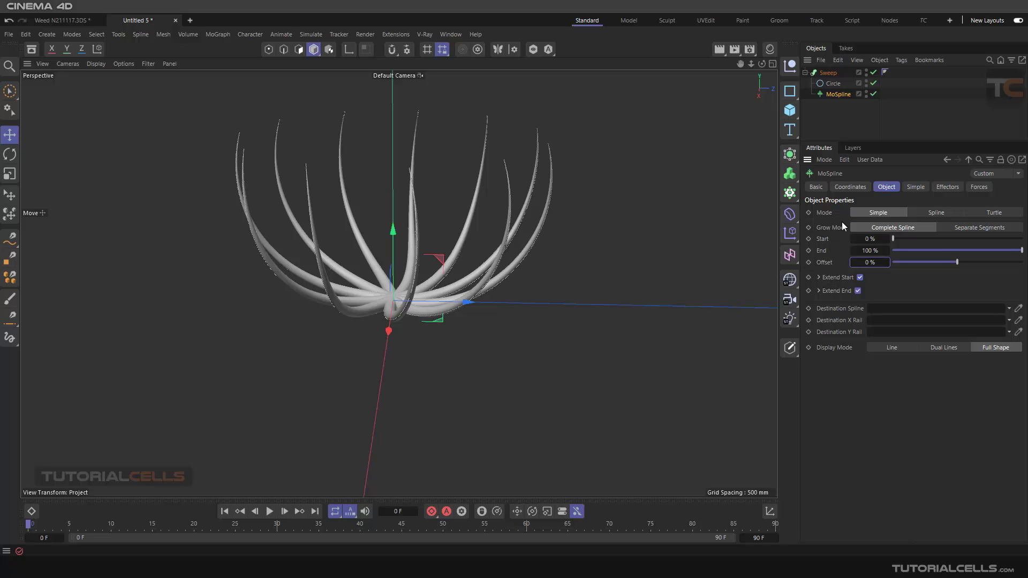
Reset the MoSpline's Curve, Bend and Twist to 0° to straighten the segments
{"action": "left_click", "coordinate": [913, 186]}
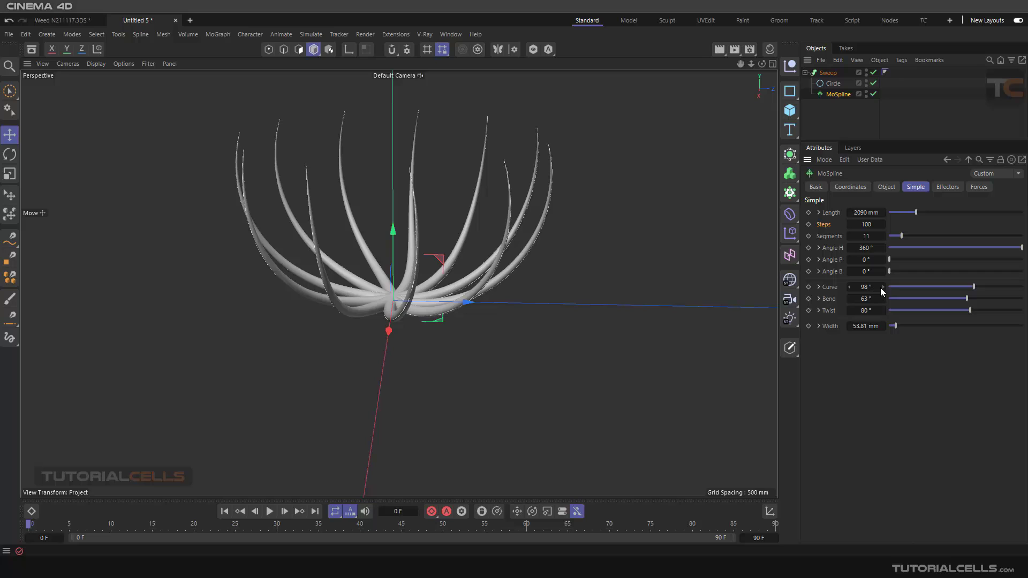
{"action": "right_click", "coordinate": [880, 288]}
{"action": "right_click", "coordinate": [882, 298]}
{"action": "right_click", "coordinate": [882, 311]}
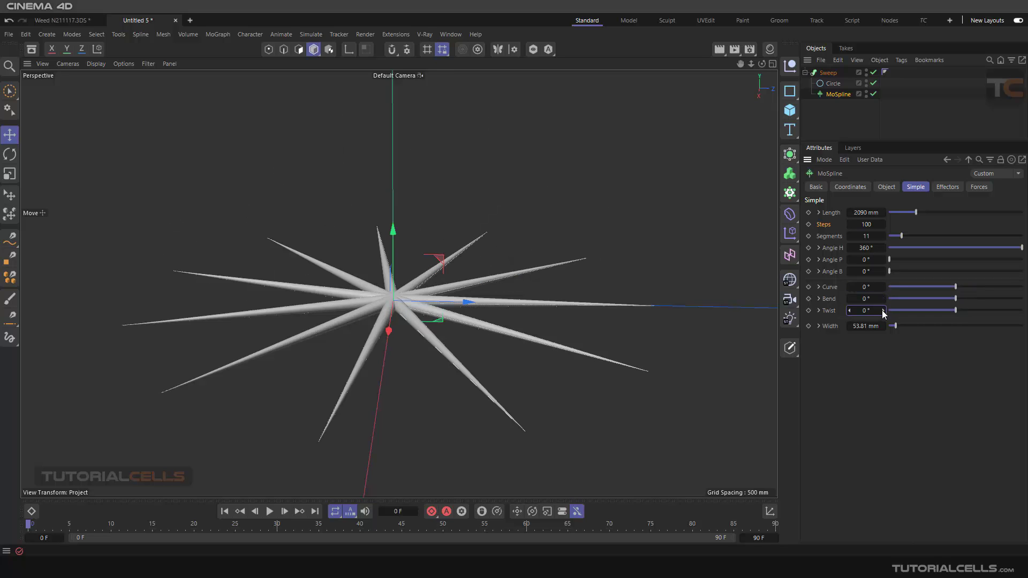
Try the MoSpline's Angle H at 0°, restore it to 360°, and set Bend to 98°
{"action": "right_click", "coordinate": [882, 248]}
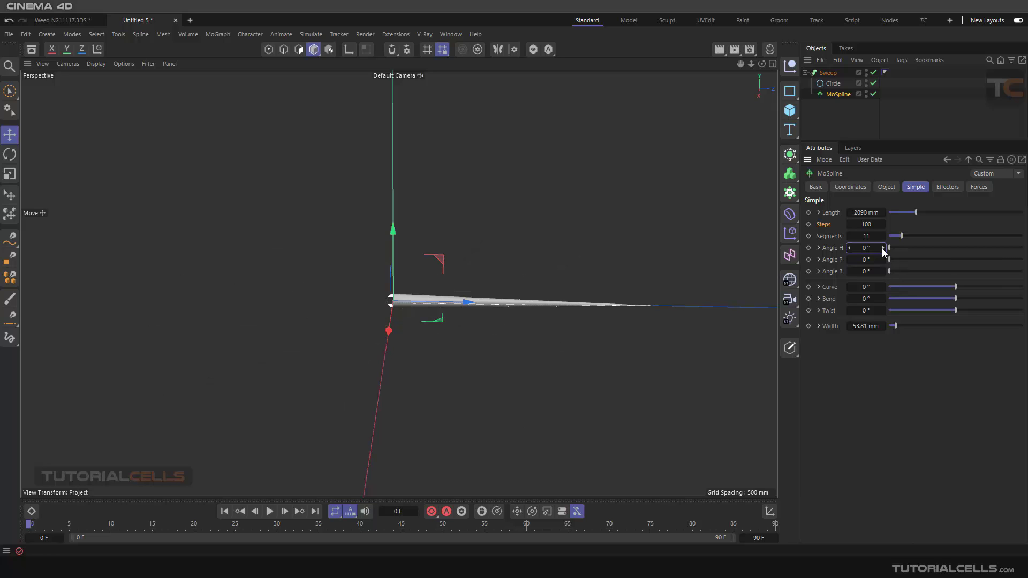
{"action": "left_click_drag", "start_coordinate": [878, 248], "coordinate": [964, 251]}
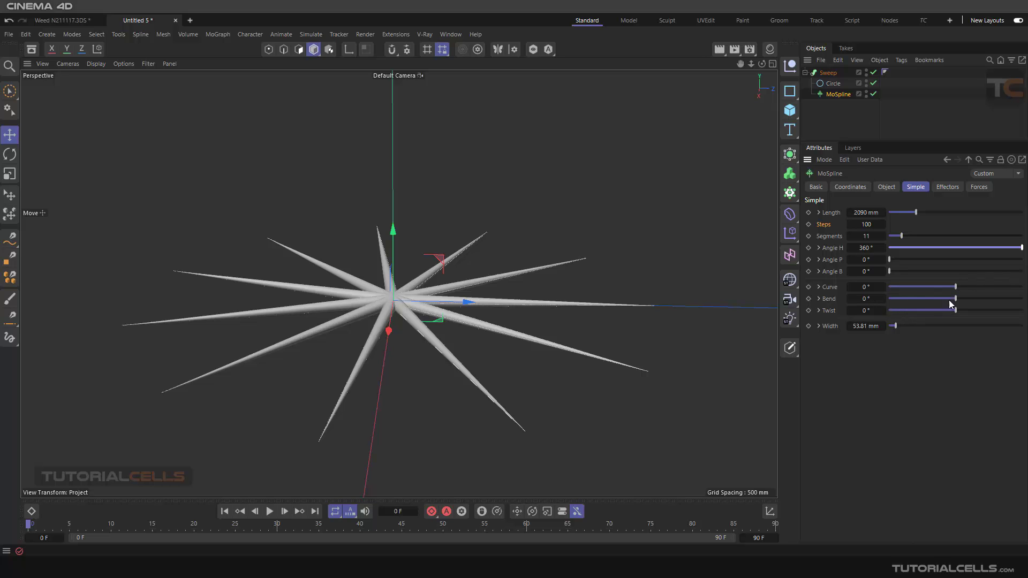
{"action": "left_click_drag", "start_coordinate": [953, 299], "coordinate": [974, 300]}
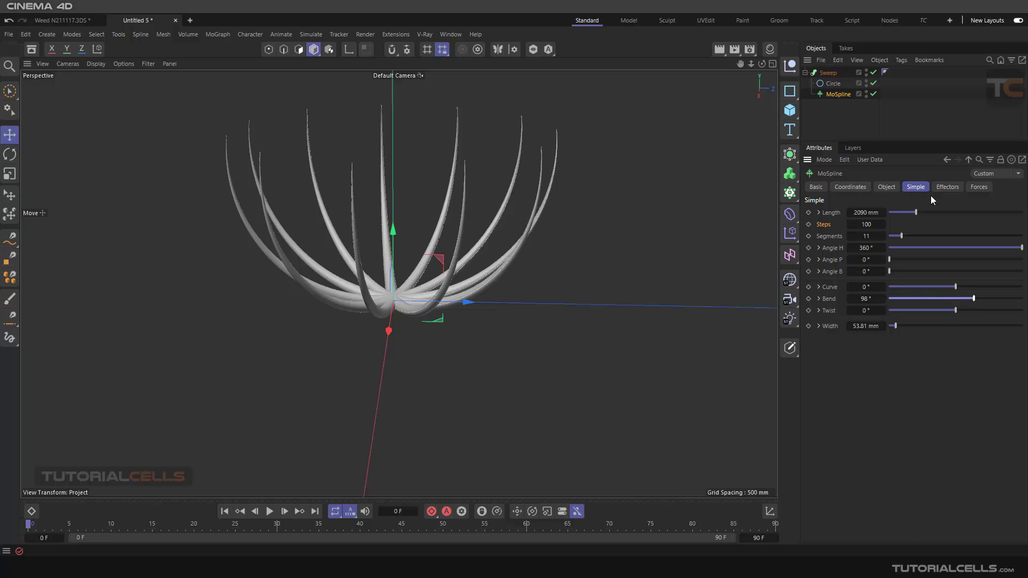
Set the MoSpline's Grow Mode to Separate Segments and try End at 59.6 % before restoring it to 100 %
{"action": "left_click", "coordinate": [886, 188]}
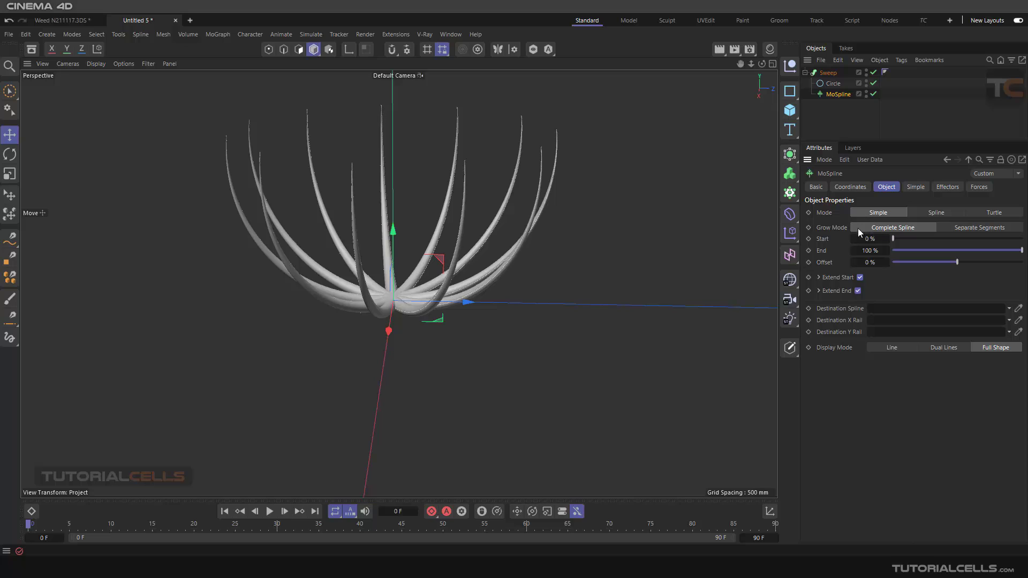
{"action": "left_click", "coordinate": [961, 229]}
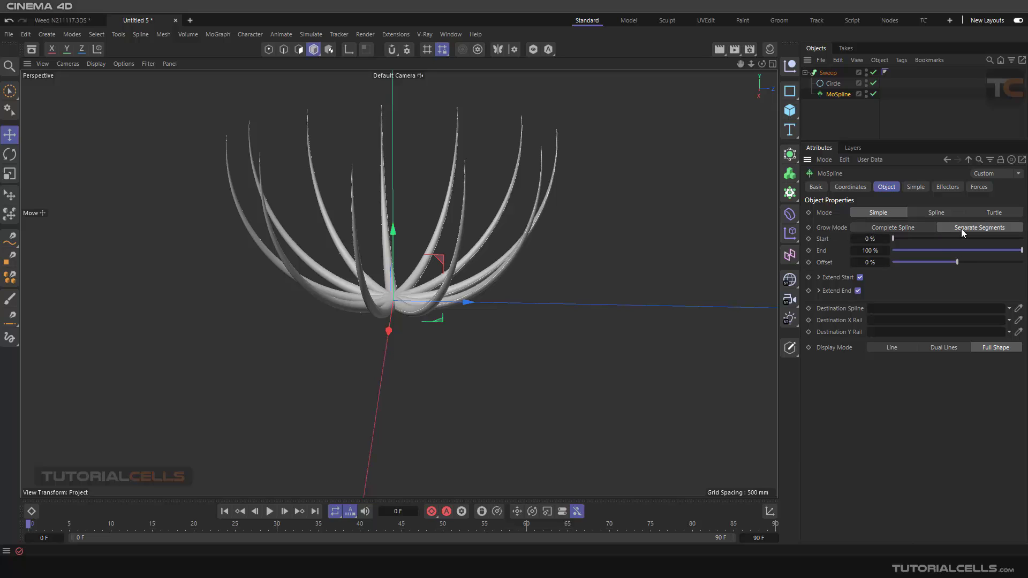
{"action": "left_click_drag", "start_coordinate": [1002, 251], "coordinate": [971, 223]}
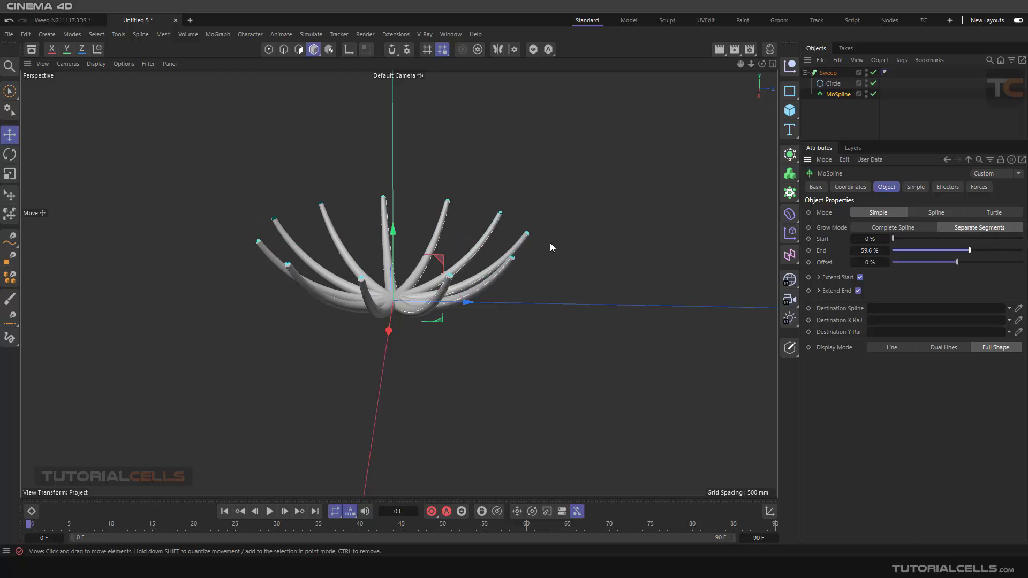
{"action": "middle_click_drag", "start_coordinate": [515, 263], "coordinate": [496, 269], "text": "alt"}
{"action": "scroll", "coordinate": [496, 269], "scroll_direction": "up", "scroll_amount": 6}
{"action": "scroll", "coordinate": [498, 267], "scroll_direction": "down", "scroll_amount": 4}
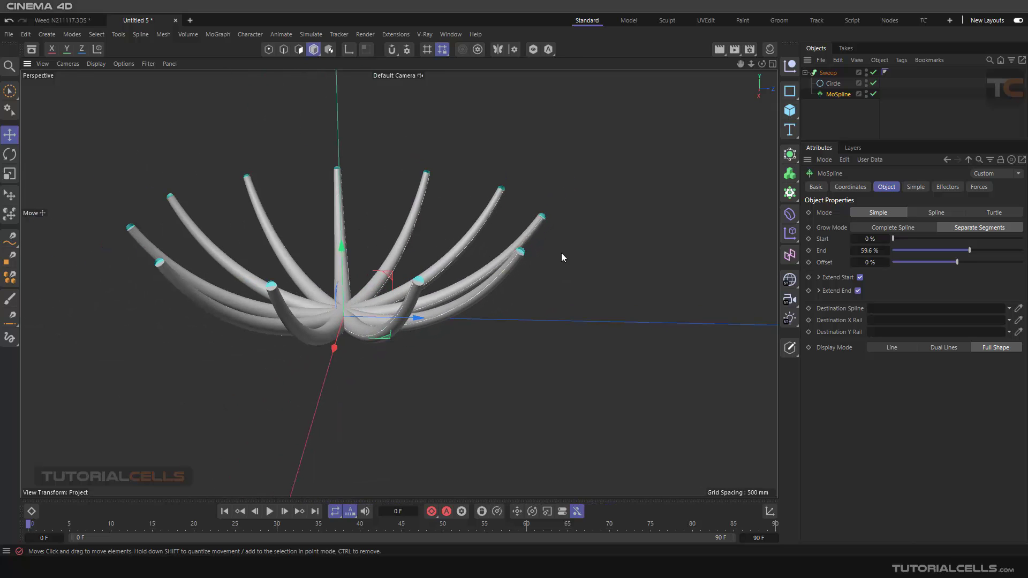
{"action": "left_click_drag", "start_coordinate": [973, 251], "coordinate": [1025, 250]}
{"action": "scroll", "coordinate": [564, 266], "scroll_direction": "down", "scroll_amount": 5}
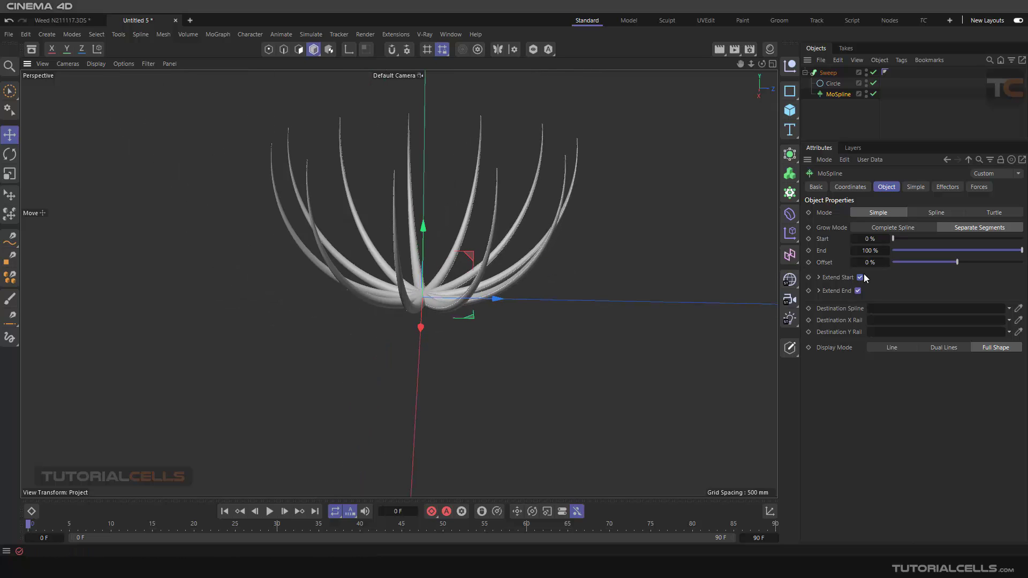
Shift the segments' growth past their tips by raising the MoSpline's Offset to 40.6 %
{"action": "left_click_drag", "start_coordinate": [957, 263], "coordinate": [960, 261]}
{"action": "scroll", "coordinate": [578, 221], "scroll_direction": "down", "scroll_amount": 3}
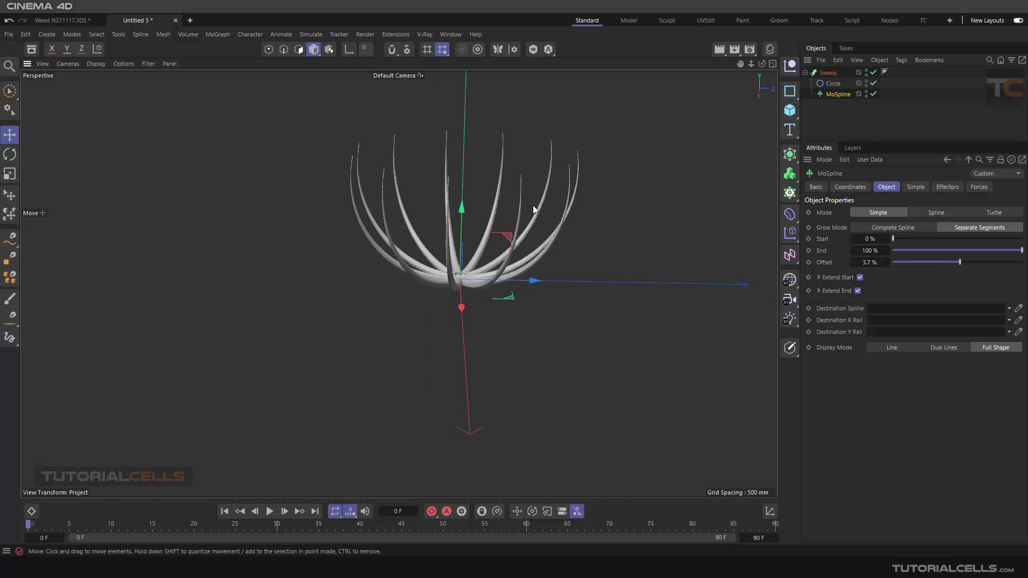
{"action": "scroll", "coordinate": [517, 206], "scroll_direction": "up", "scroll_amount": 3}
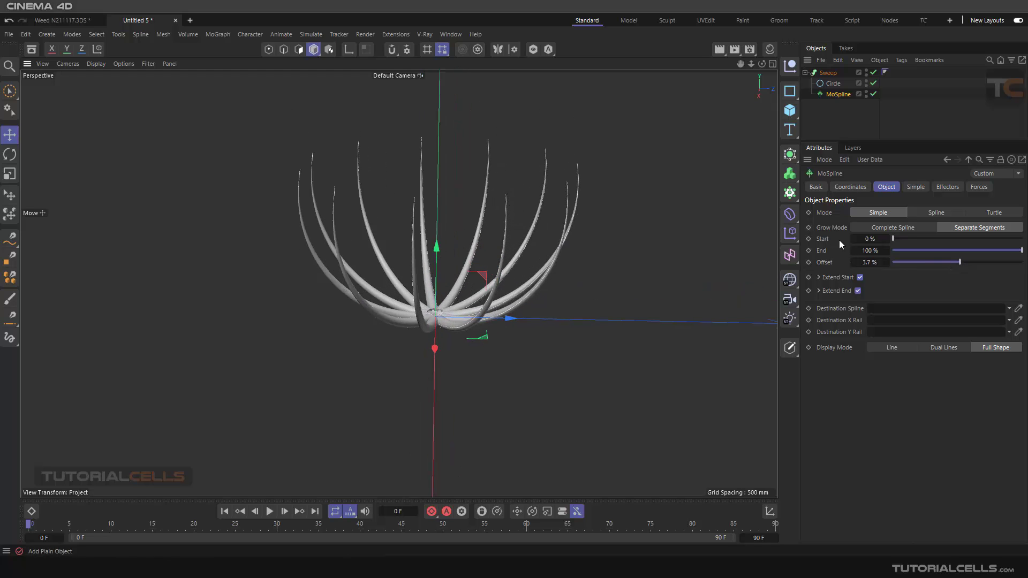
{"action": "left_click_drag", "start_coordinate": [960, 263], "coordinate": [983, 262]}
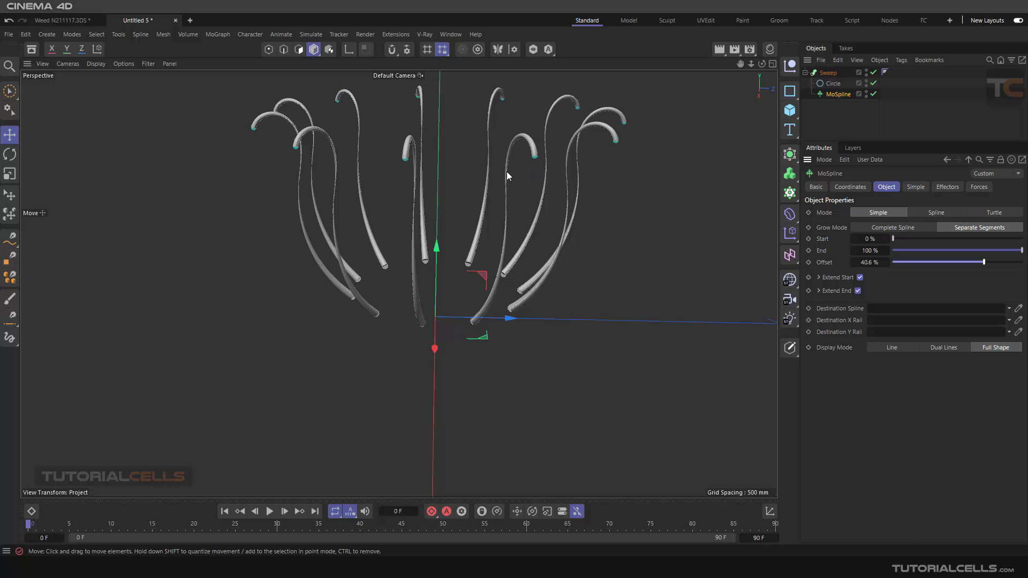
{"action": "left_click", "coordinate": [915, 187]}
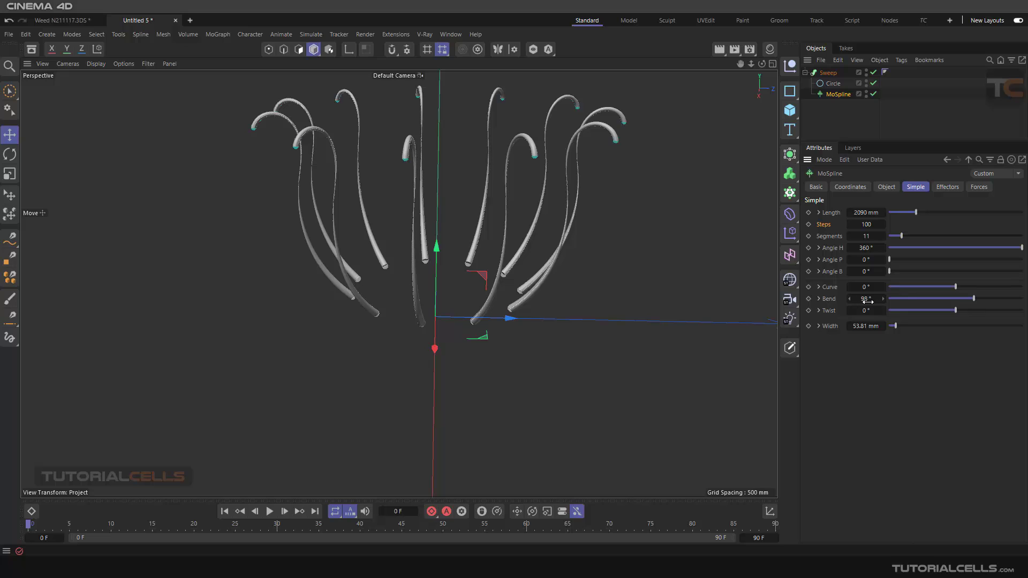
{"action": "left_click", "coordinate": [884, 190]}
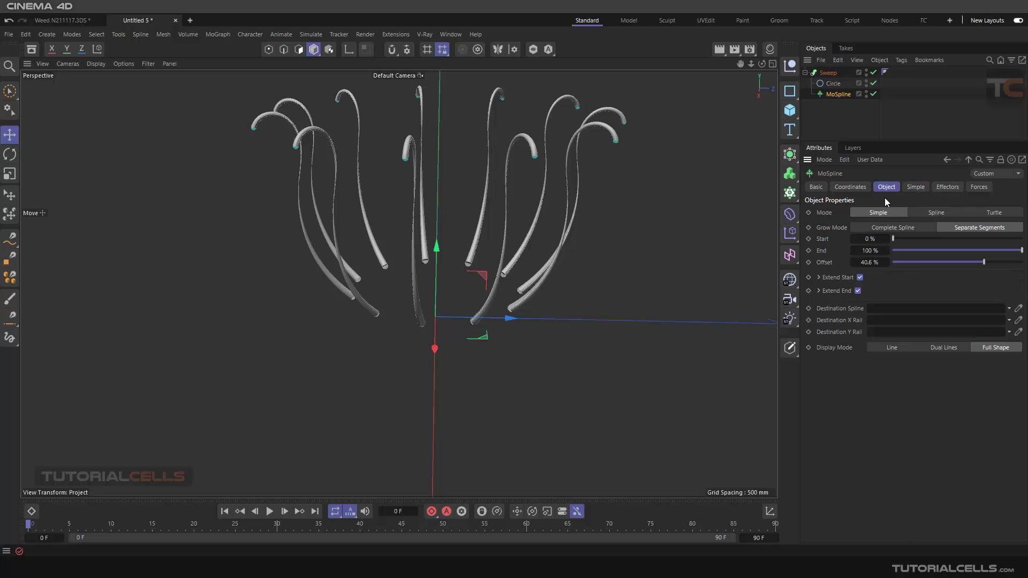
Try Offset at 34.8 % with Extend End disabled, then re-enable Extend End and set Offset to 46.3 %
{"action": "left_click", "coordinate": [857, 291]}
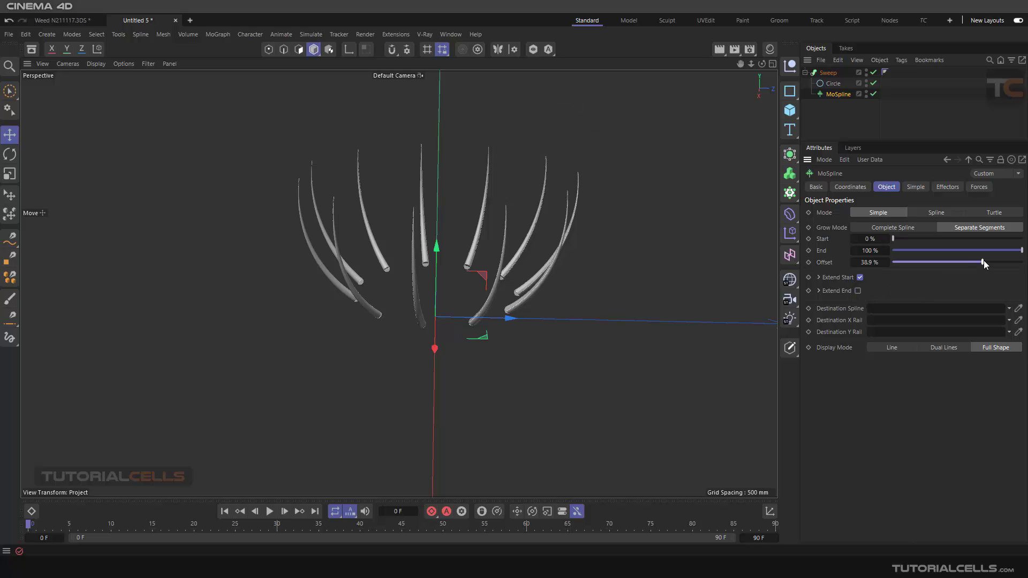
{"action": "left_click_drag", "start_coordinate": [984, 260], "coordinate": [922, 263]}
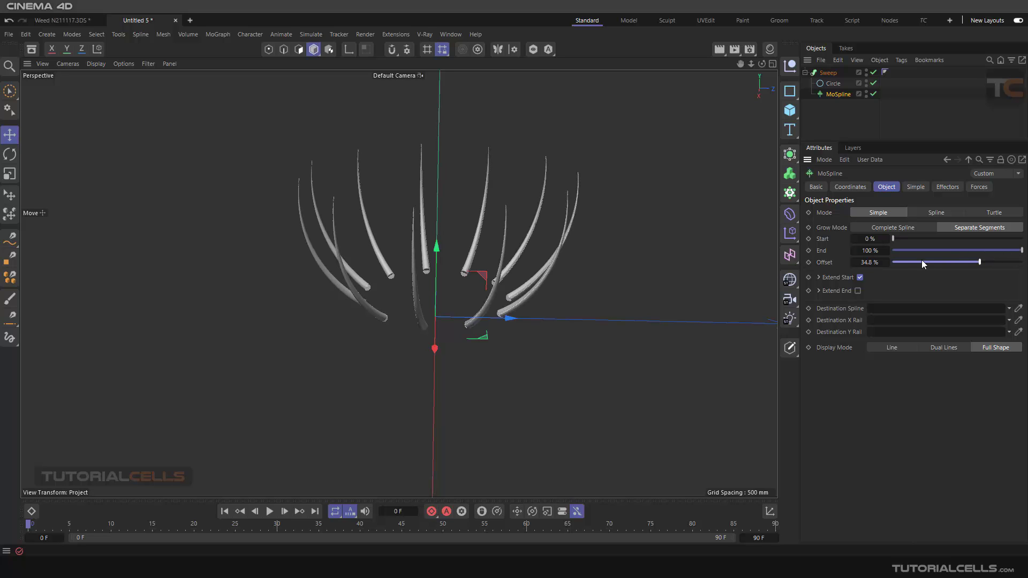
{"action": "left_click", "coordinate": [857, 291]}
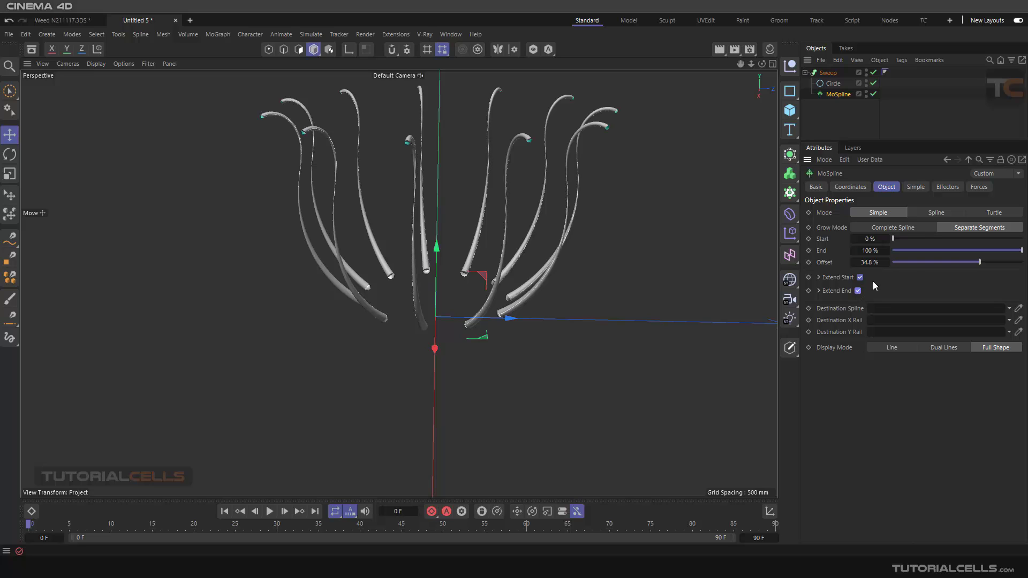
{"action": "left_click_drag", "start_coordinate": [981, 261], "coordinate": [987, 261]}
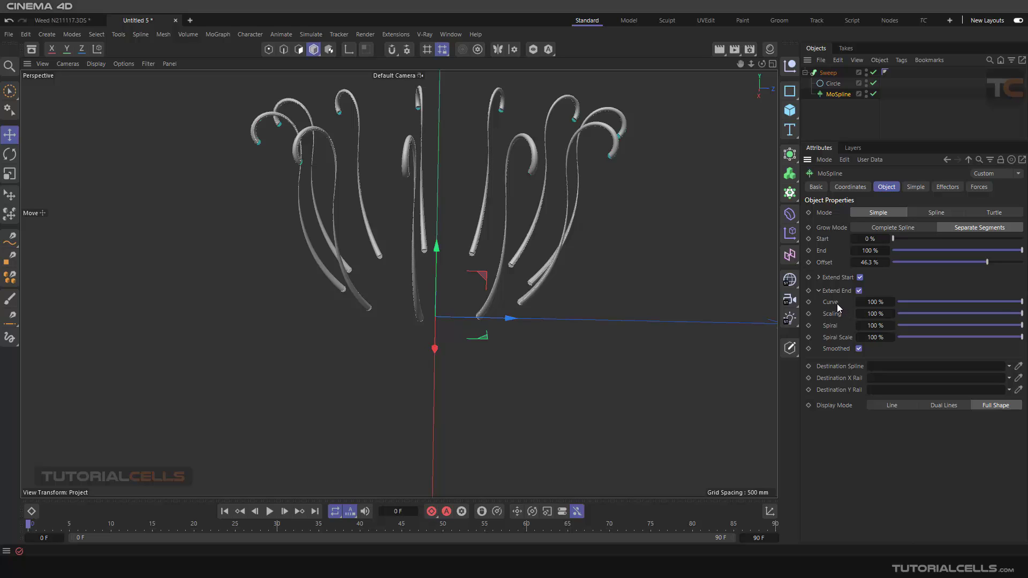
Try the Extend End settings, restoring the sliders to 100 % and toggling Smoothed off and on
{"action": "left_click_drag", "start_coordinate": [1005, 302], "coordinate": [1023, 337]}
{"action": "left_click", "coordinate": [859, 348]}
{"action": "left_click", "coordinate": [859, 348]}
{"action": "left_click", "coordinate": [818, 291]}
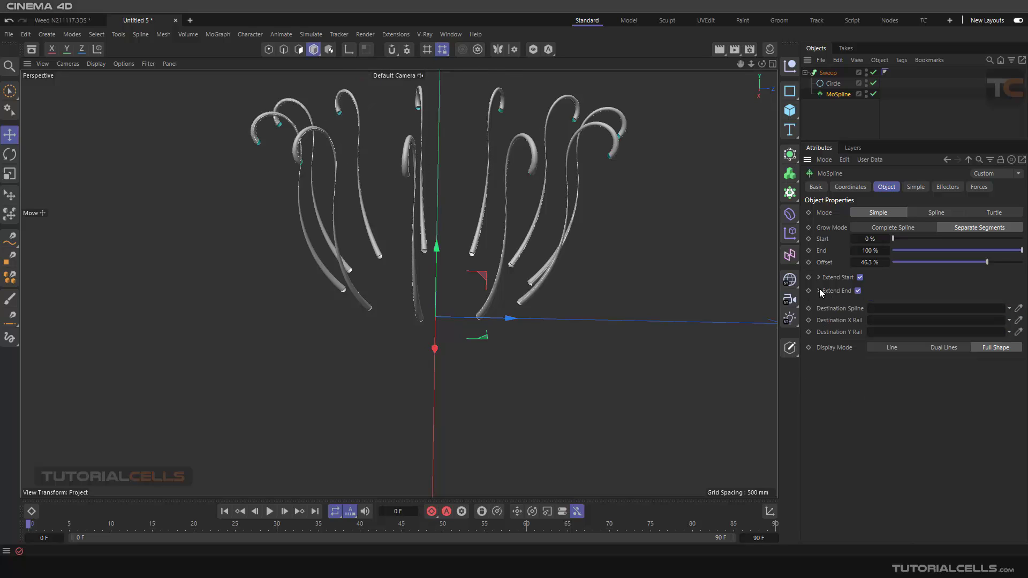
Try the Extend Start settings at an Offset of -30.7 %, leaving Spiral at 99.4 %, and reset Offset to 0 %
{"action": "left_click_drag", "start_coordinate": [899, 264], "coordinate": [1020, 312]}
{"action": "left_click", "coordinate": [850, 276]}
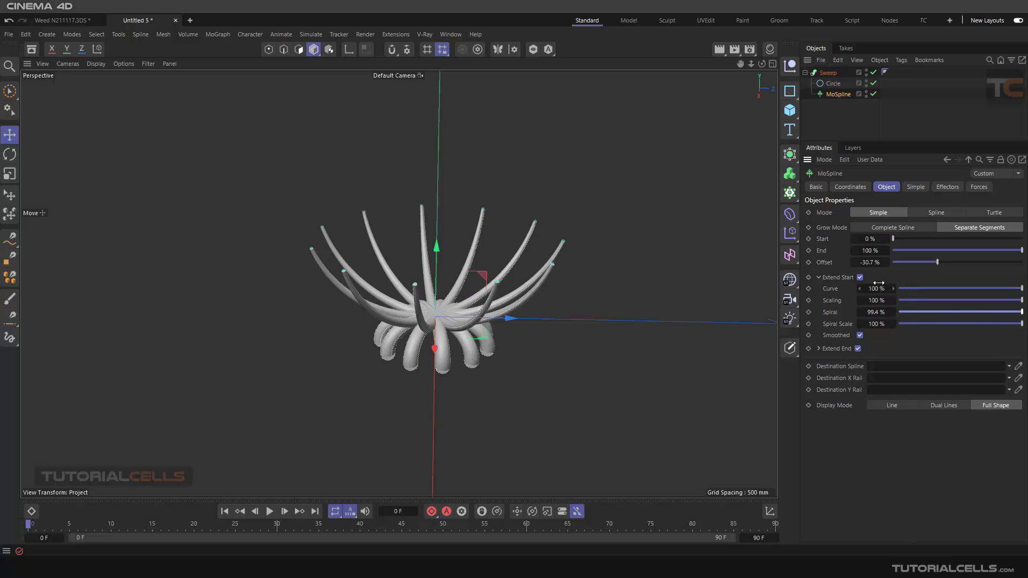
{"action": "right_click", "coordinate": [884, 264]}
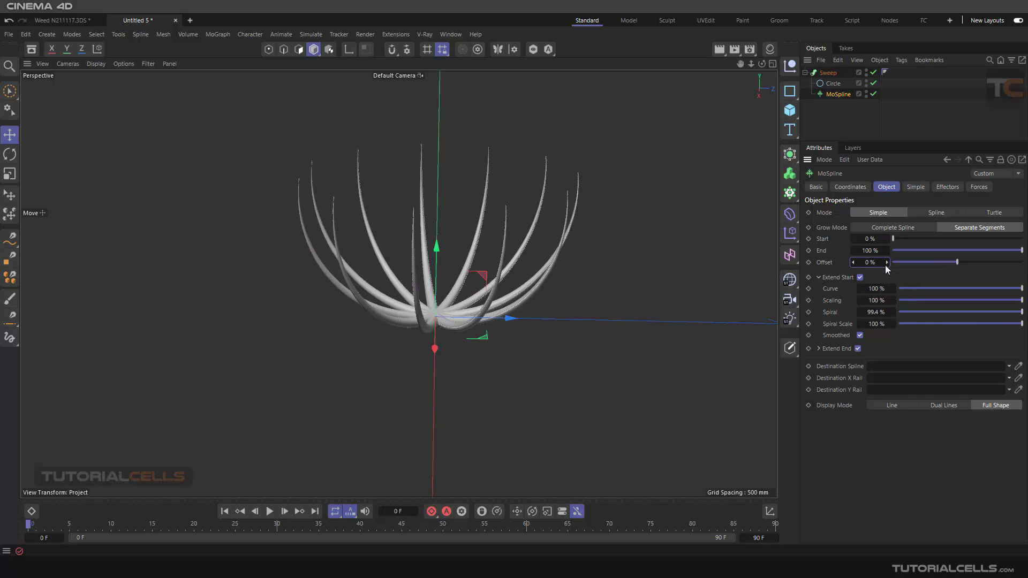
{"action": "left_click", "coordinate": [819, 277]}
{"action": "left_click", "coordinate": [819, 291]}
{"action": "left_click", "coordinate": [819, 291]}
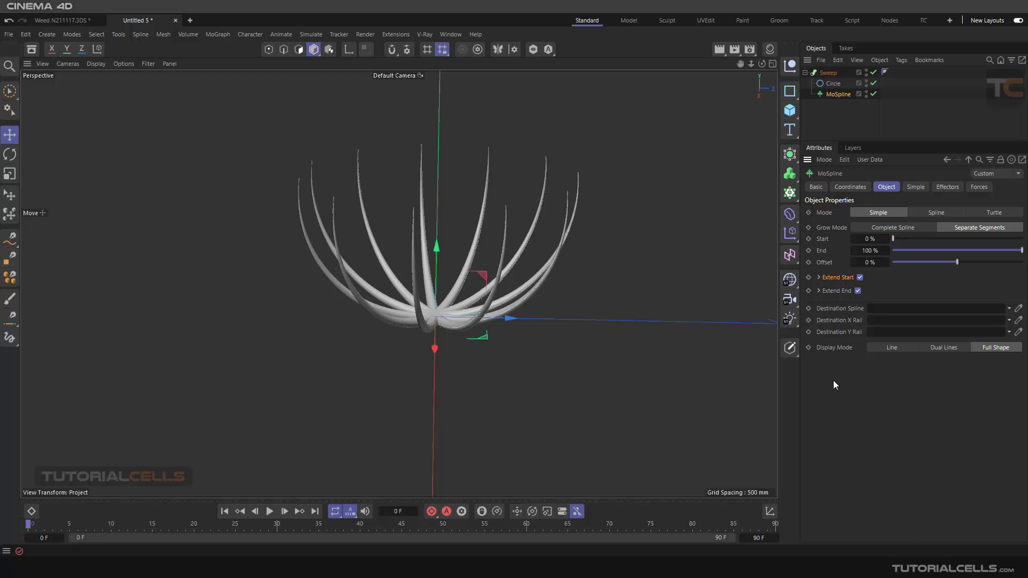
Disable the Sweep and compare the MoSpline's Line and Dual Lines display modes close up
{"action": "left_click", "coordinate": [873, 72]}
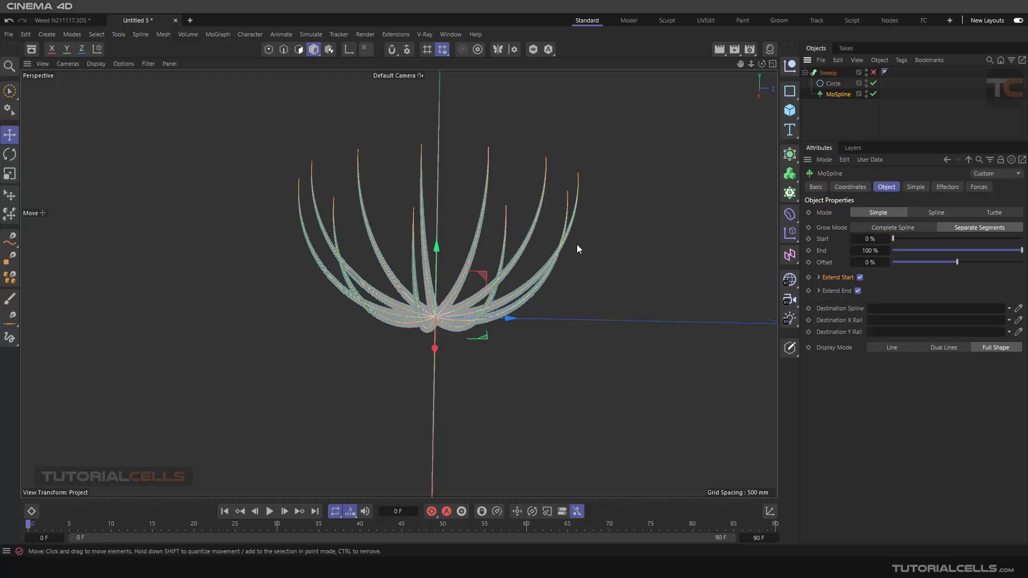
{"action": "scroll", "coordinate": [455, 297], "scroll_direction": "up", "scroll_amount": 3}
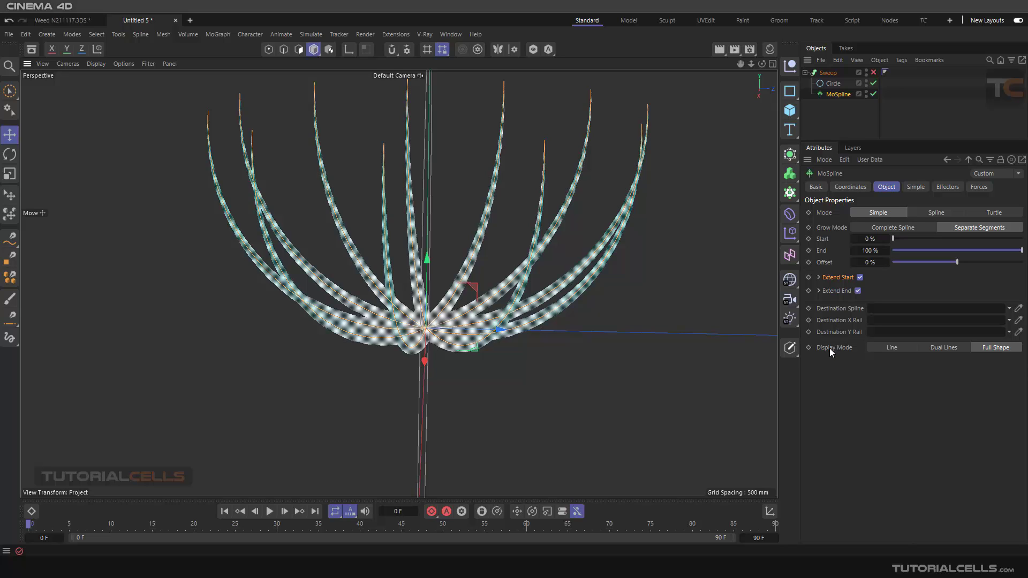
{"action": "left_click", "coordinate": [887, 349]}
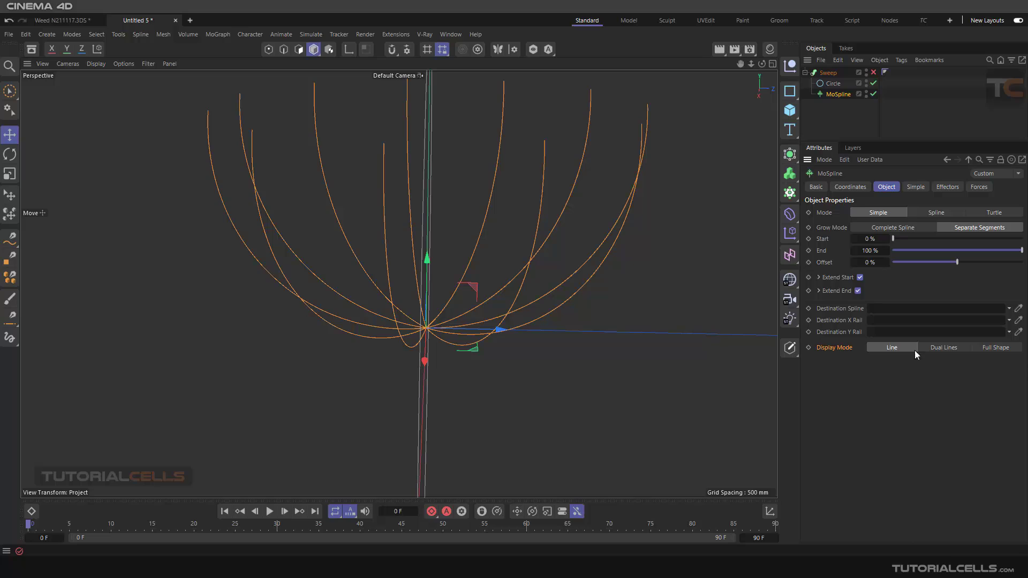
{"action": "left_click", "coordinate": [936, 350]}
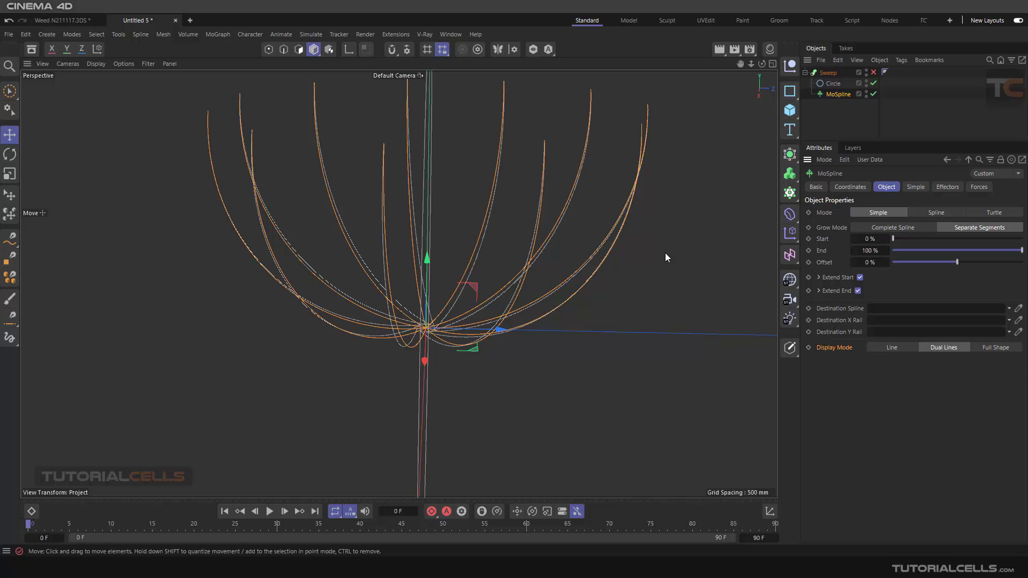
{"action": "scroll", "coordinate": [502, 261], "scroll_direction": "up", "scroll_amount": 3}
{"action": "scroll", "coordinate": [546, 306], "scroll_direction": "up", "scroll_amount": 4}
{"action": "left_click_drag", "start_coordinate": [549, 307], "coordinate": [509, 329], "text": "alt"}
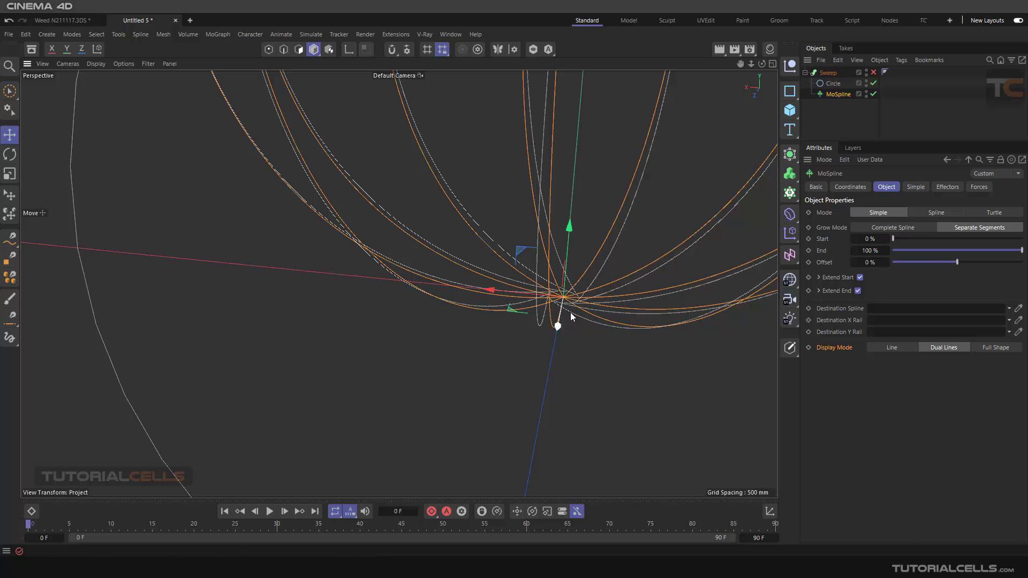
Try varying the MoSpline's Width, restoring 53.81 mm, and briefly re-enable the Sweep for comparison
{"action": "left_click", "coordinate": [913, 187]}
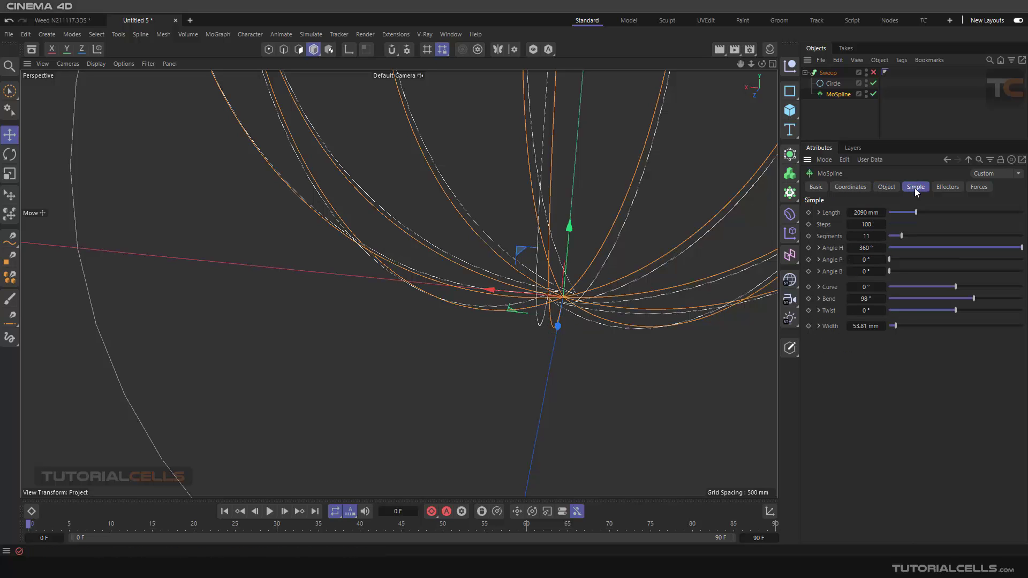
{"action": "left_click_drag", "start_coordinate": [896, 325], "coordinate": [895, 325]}
{"action": "left_click", "coordinate": [873, 73]}
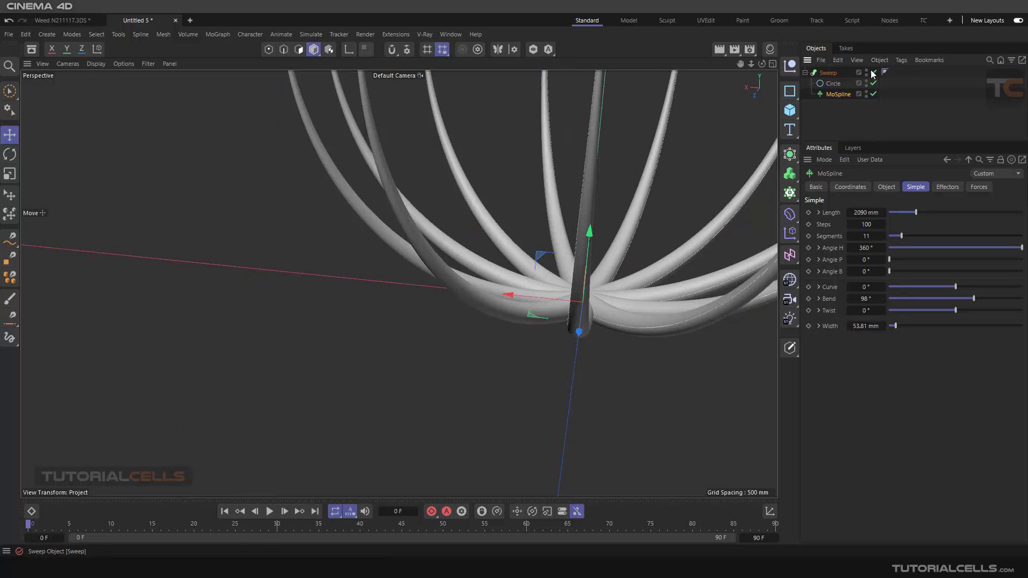
{"action": "left_click", "coordinate": [873, 73]}
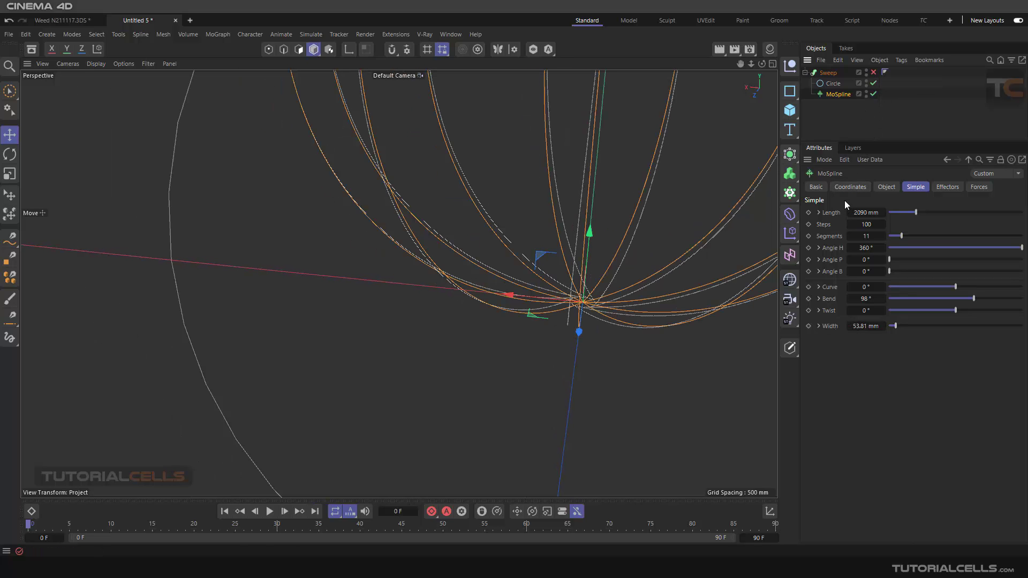
Try the MoSpline's Full Shape display mode, then set Display Mode to Line
{"action": "left_click", "coordinate": [885, 187]}
{"action": "left_click", "coordinate": [996, 347]}
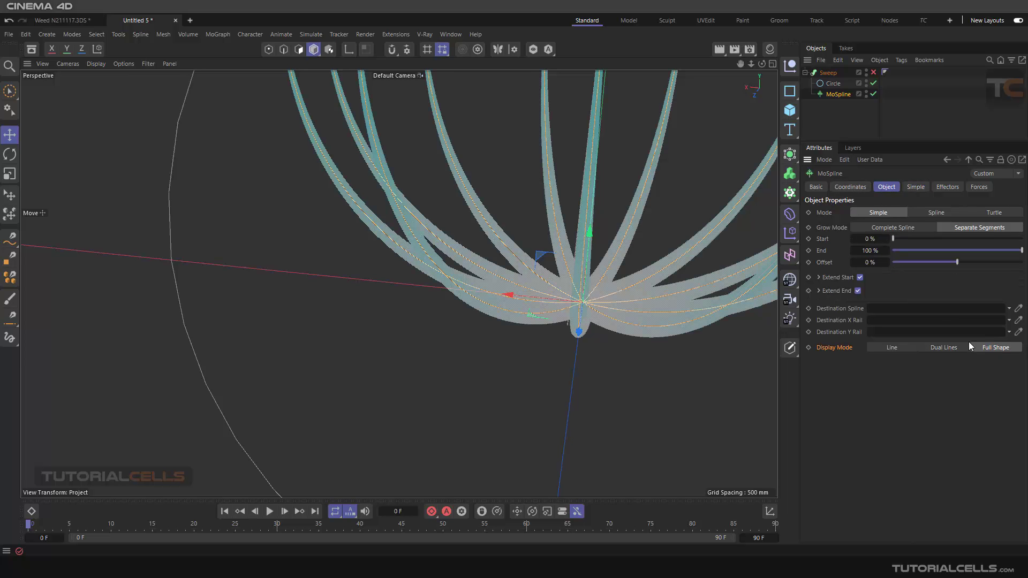
{"action": "left_click", "coordinate": [891, 347]}
{"action": "scroll", "coordinate": [554, 306], "scroll_direction": "down", "scroll_amount": 1}
{"action": "scroll", "coordinate": [510, 306], "scroll_direction": "down", "scroll_amount": 4}
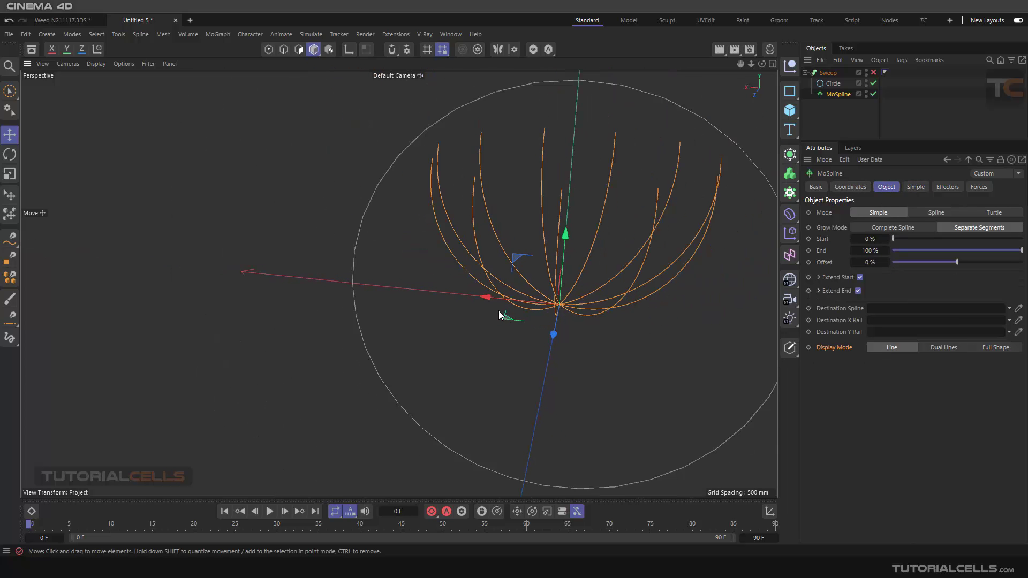
{"action": "left_click_drag", "start_coordinate": [499, 310], "coordinate": [601, 307], "text": "alt"}
{"action": "middle_click_drag", "start_coordinate": [507, 287], "coordinate": [513, 325], "text": "alt"}
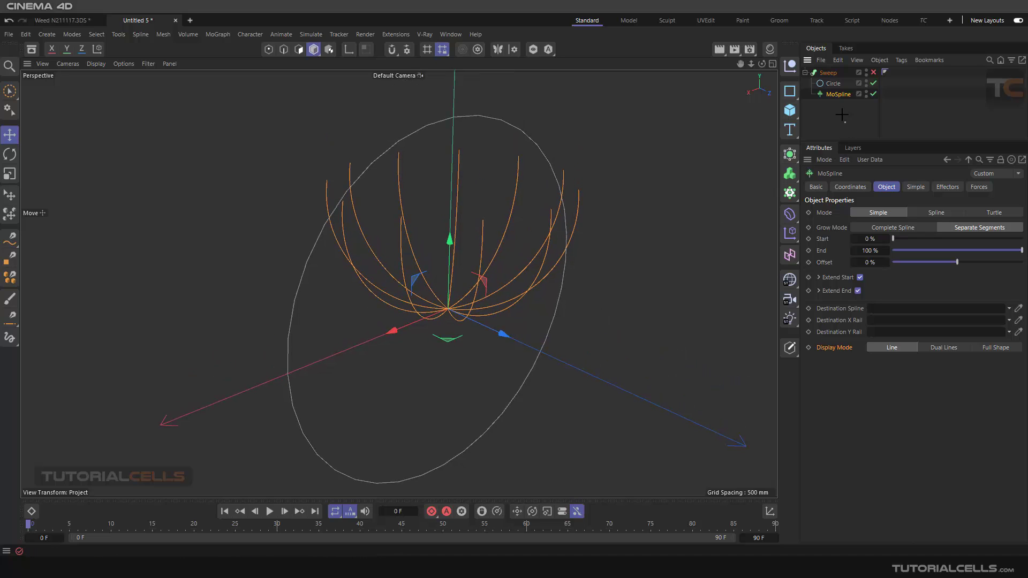
Set the MoSpline's Mode to Spline and display its Spline settings
{"action": "left_click_drag", "start_coordinate": [847, 124], "coordinate": [824, 73]}
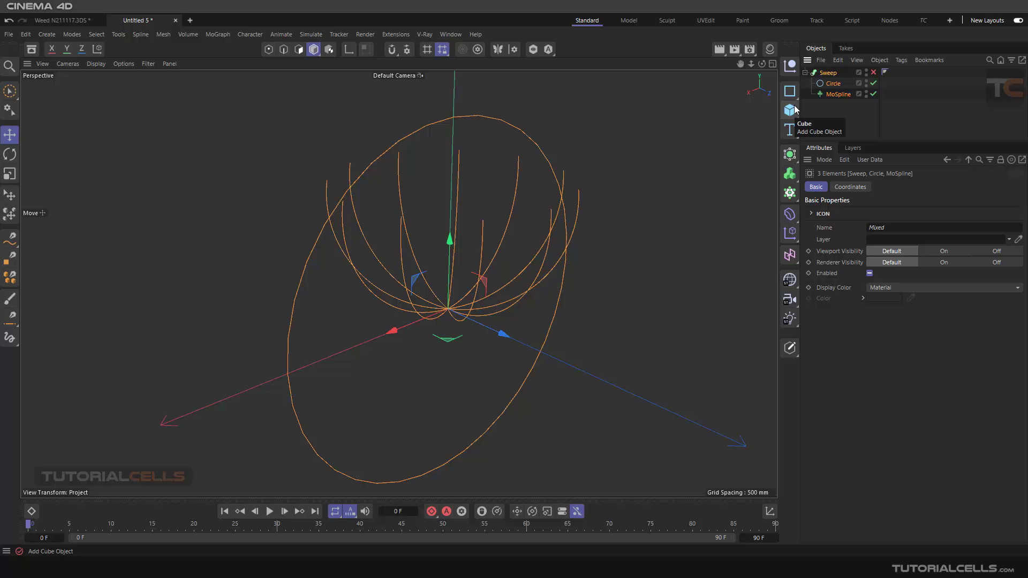
{"action": "left_click", "coordinate": [836, 94]}
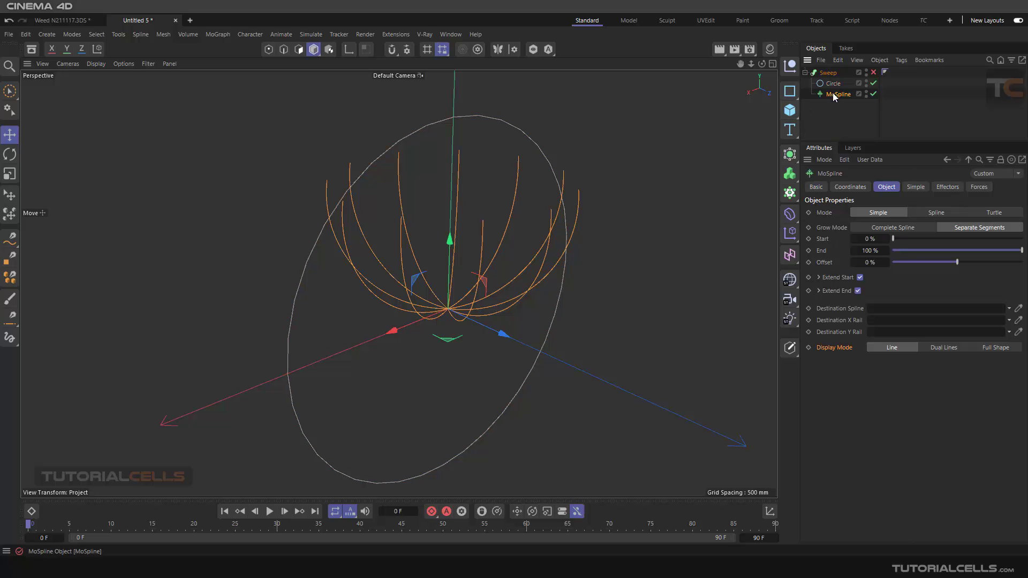
{"action": "left_click", "coordinate": [924, 213]}
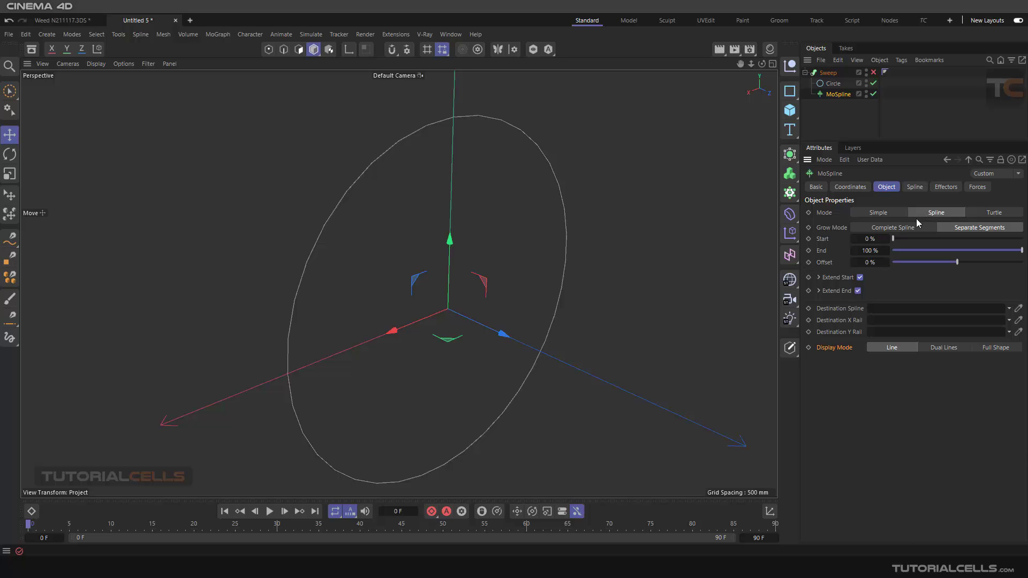
{"action": "left_click", "coordinate": [915, 187]}
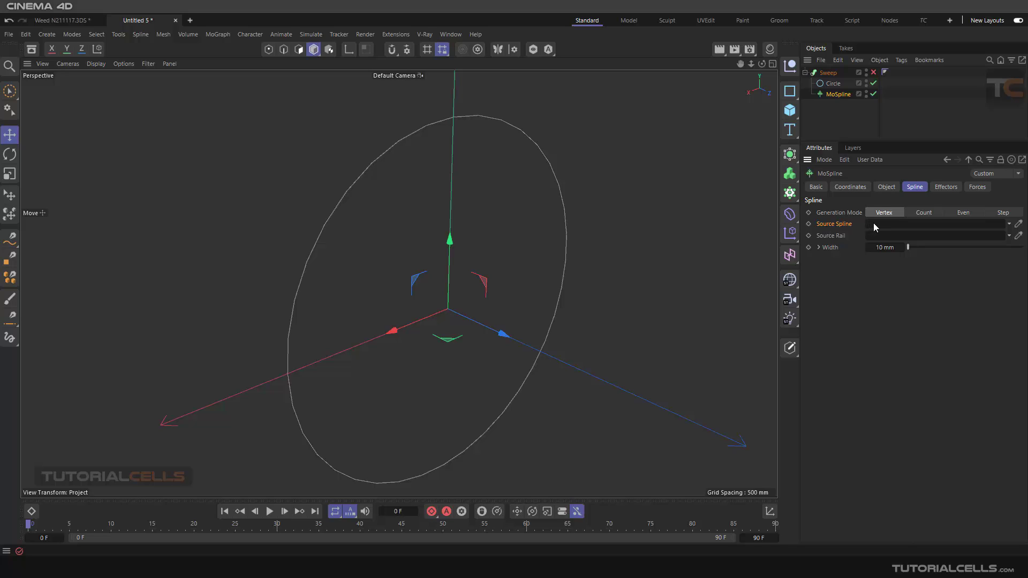
Sketch a freehand wavy open spline that starts well outside the circle and ends near its far edge
{"action": "scroll", "coordinate": [468, 252], "scroll_direction": "down", "scroll_amount": 8}
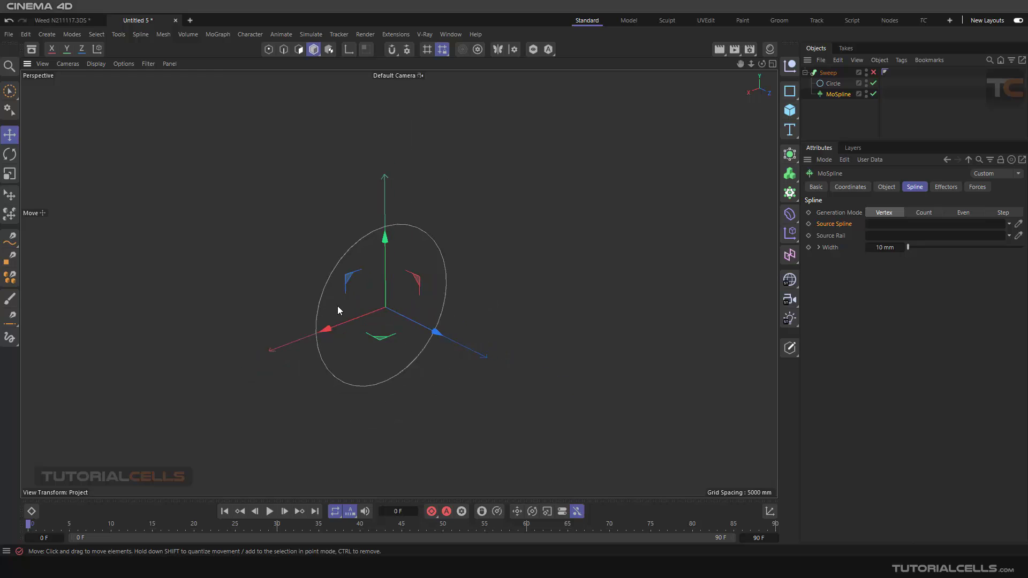
{"action": "middle_click_drag", "start_coordinate": [384, 313], "coordinate": [399, 285], "text": "alt"}
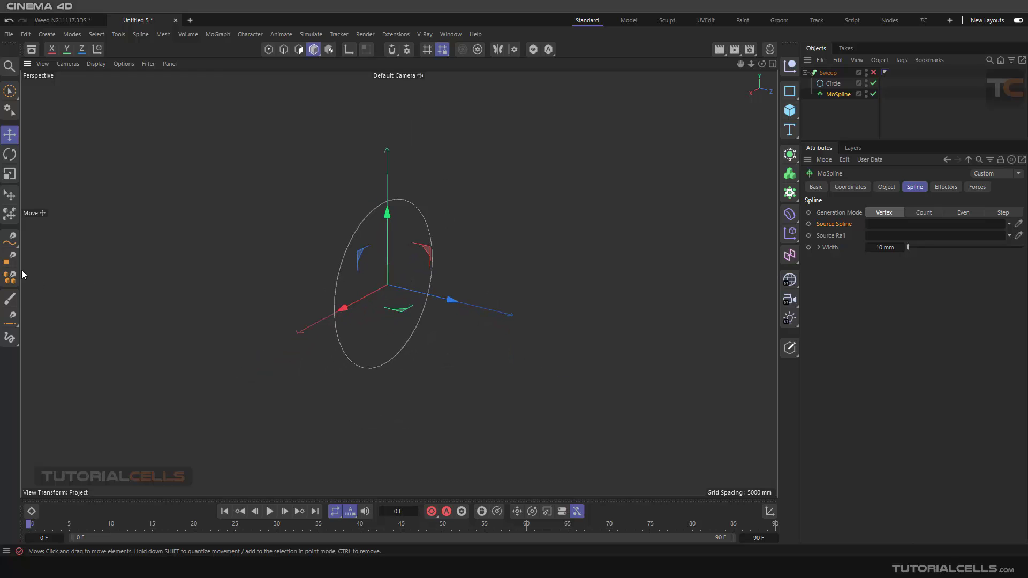
{"action": "left_click", "coordinate": [12, 241]}
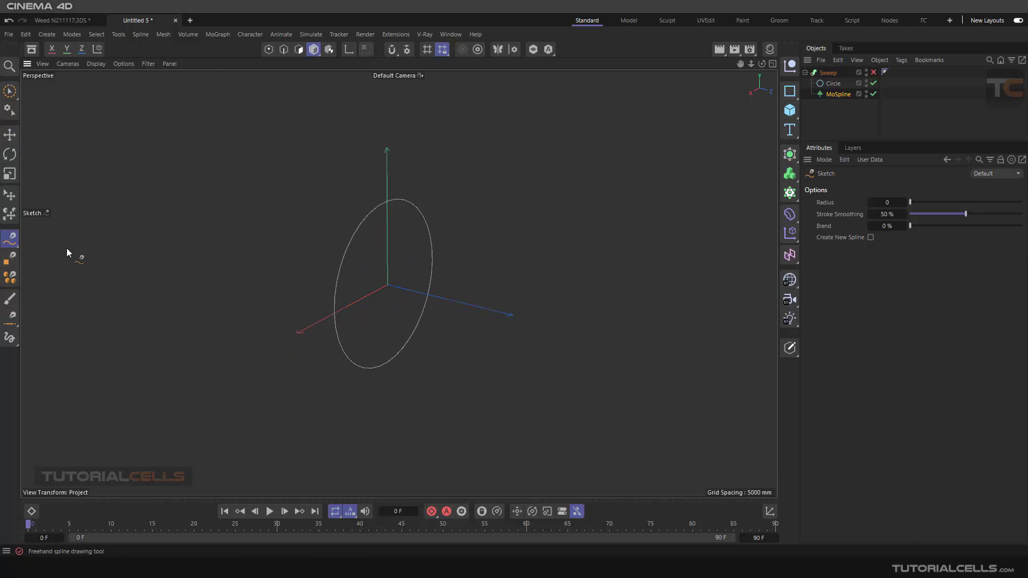
{"action": "left_click_drag", "start_coordinate": [168, 265], "coordinate": [426, 300]}
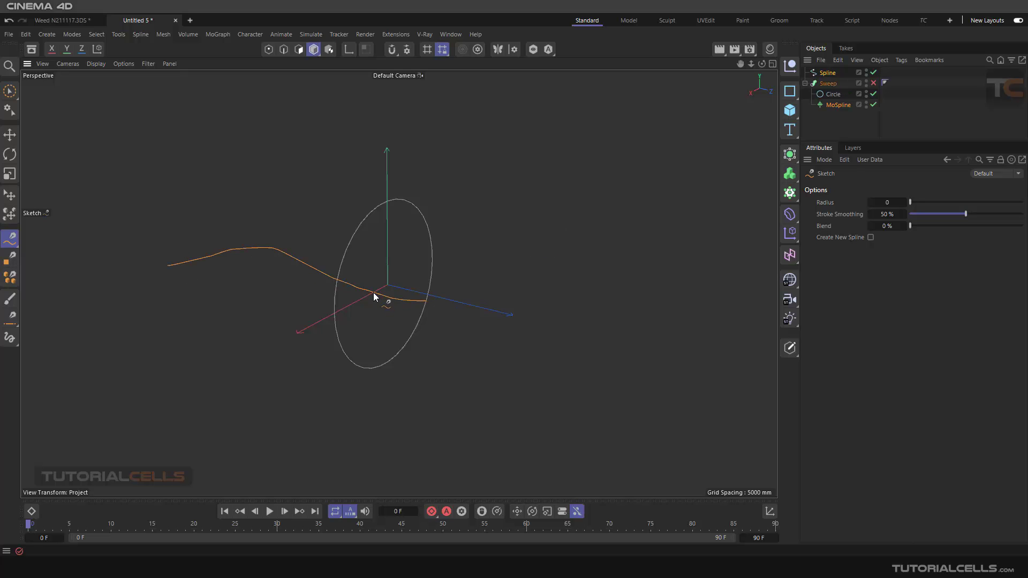
Assign the sketched spline as the MoSpline's Source Spline
{"action": "middle_click_drag", "start_coordinate": [373, 292], "coordinate": [437, 293], "text": "alt"}
{"action": "scroll", "coordinate": [425, 288], "scroll_direction": "up", "scroll_amount": 2}
{"action": "left_click_drag", "start_coordinate": [425, 288], "coordinate": [423, 258], "text": "alt"}
{"action": "left_click", "coordinate": [824, 74]}
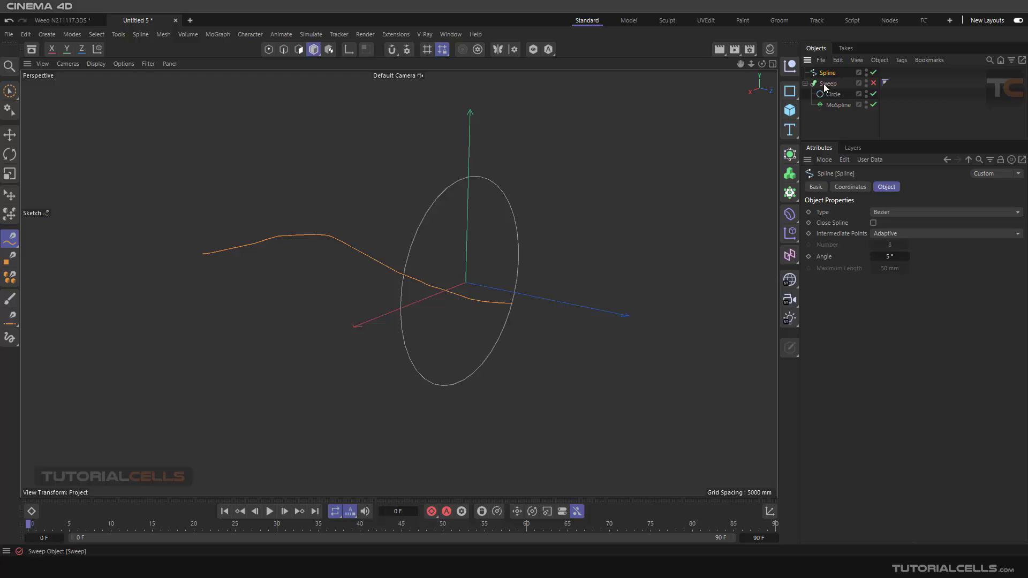
{"action": "left_click", "coordinate": [837, 105]}
{"action": "left_click_drag", "start_coordinate": [827, 73], "coordinate": [906, 227]}
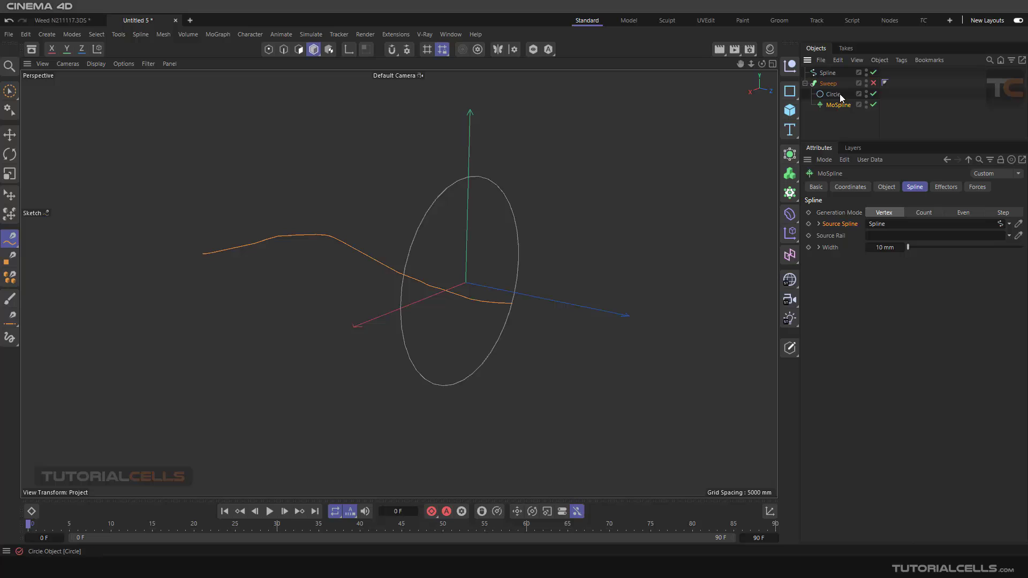
Try the Full Shape display mode on the spline-based MoSpline, then return Display Mode to Line
{"action": "left_click", "coordinate": [886, 187]}
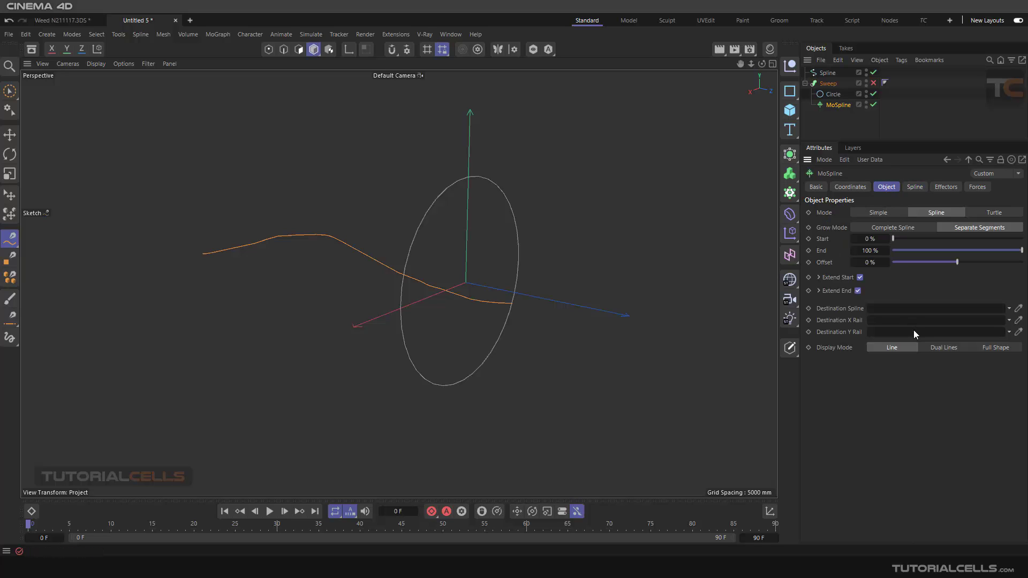
{"action": "left_click", "coordinate": [979, 348]}
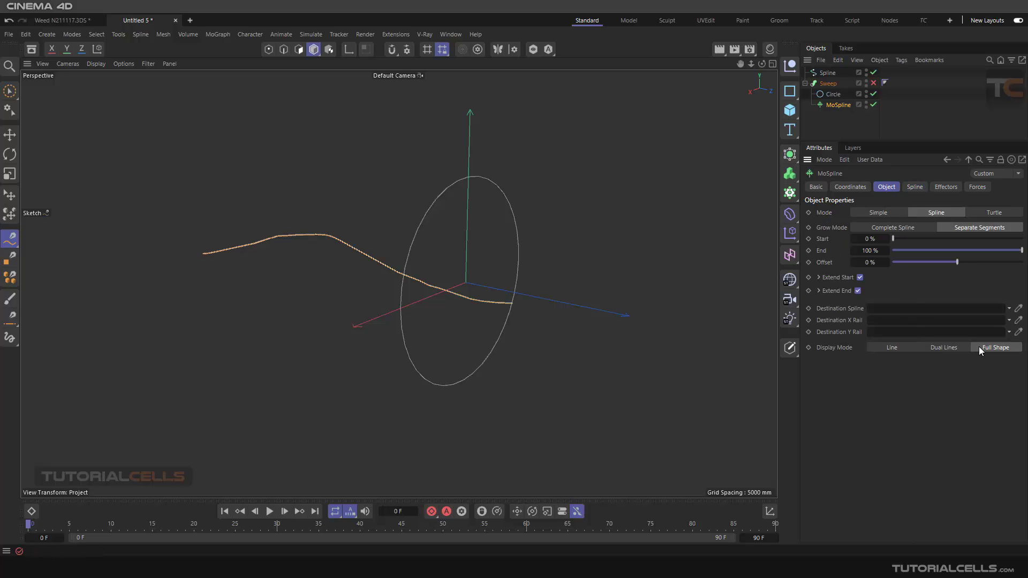
{"action": "scroll", "coordinate": [487, 300], "scroll_direction": "up", "scroll_amount": 3}
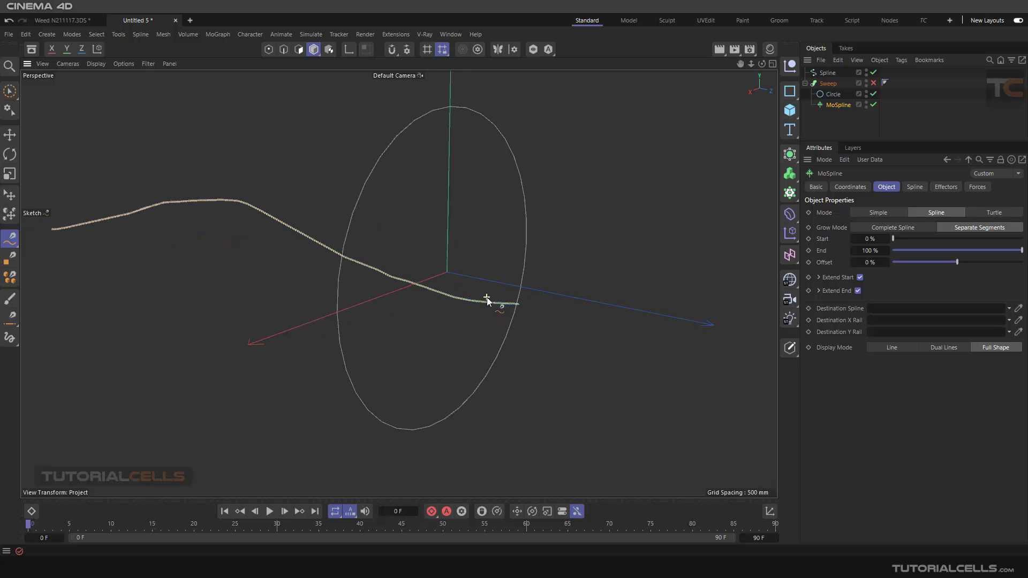
{"action": "left_click", "coordinate": [880, 348]}
{"action": "scroll", "coordinate": [431, 242], "scroll_direction": "down", "scroll_amount": 5}
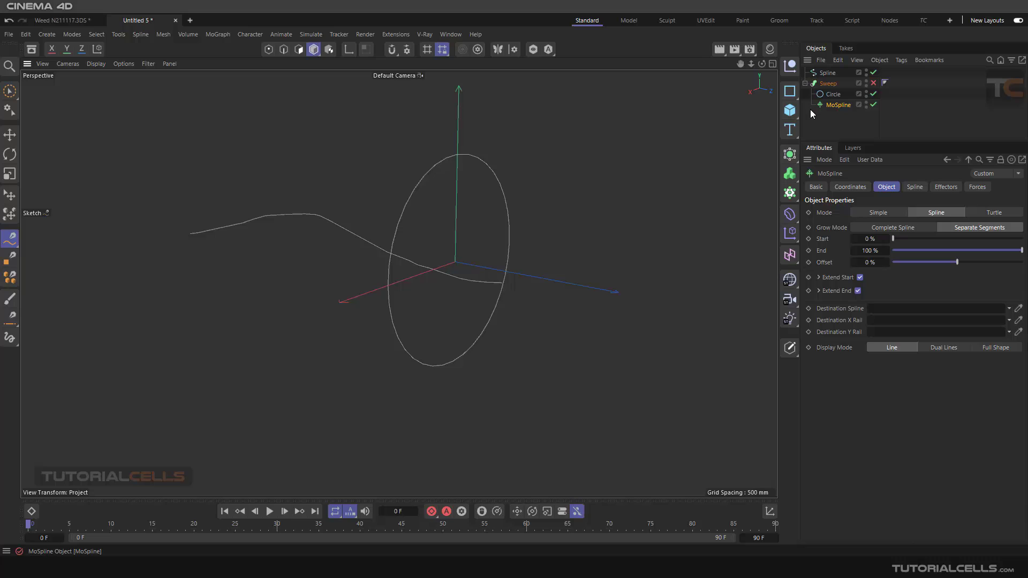
Enable the Sweep and set the MoSpline's Width to 250 mm, trying 550 mm first
{"action": "left_click", "coordinate": [830, 77]}
{"action": "left_click", "coordinate": [827, 83]}
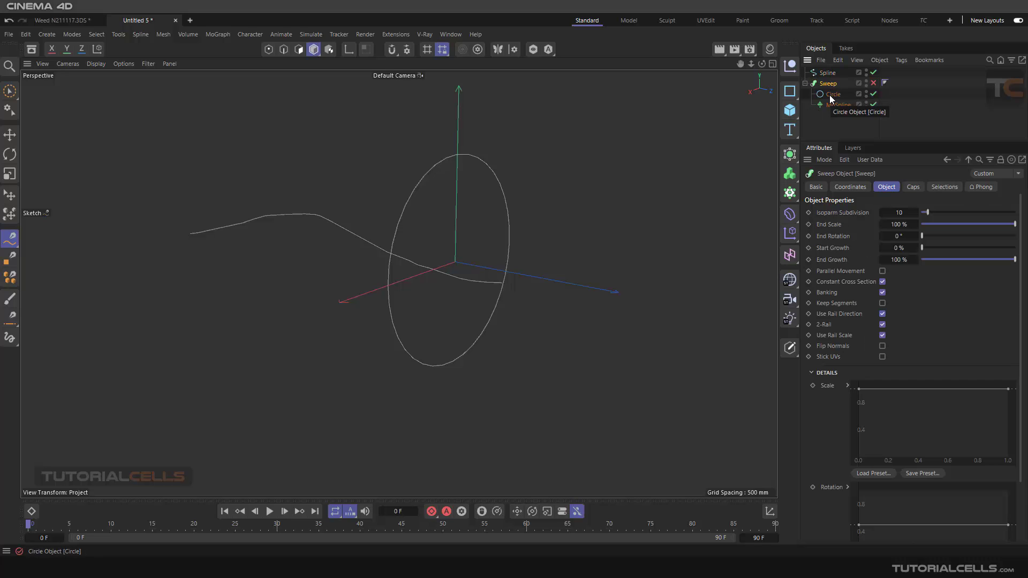
{"action": "left_click", "coordinate": [830, 105]}
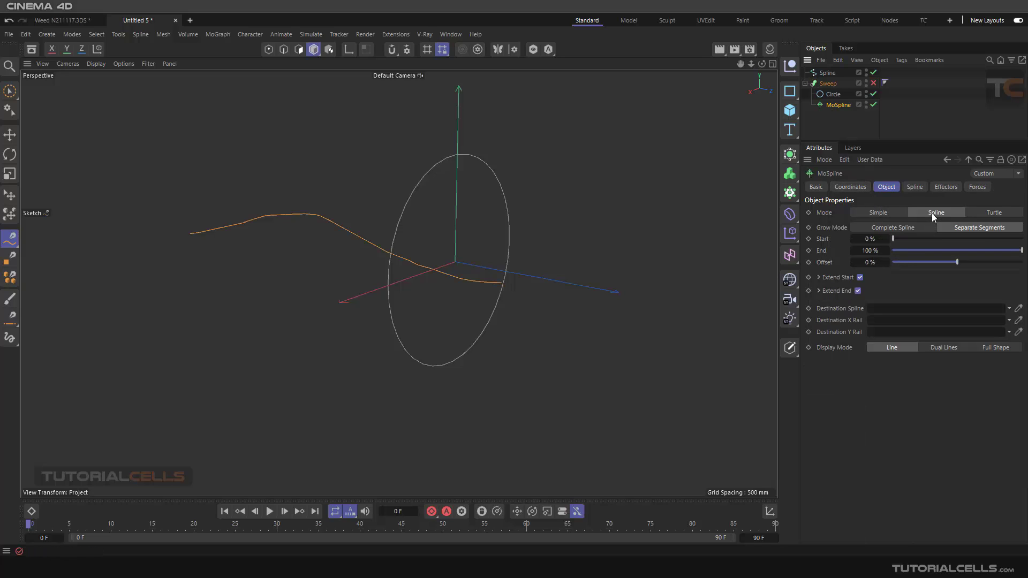
{"action": "left_click", "coordinate": [915, 187]}
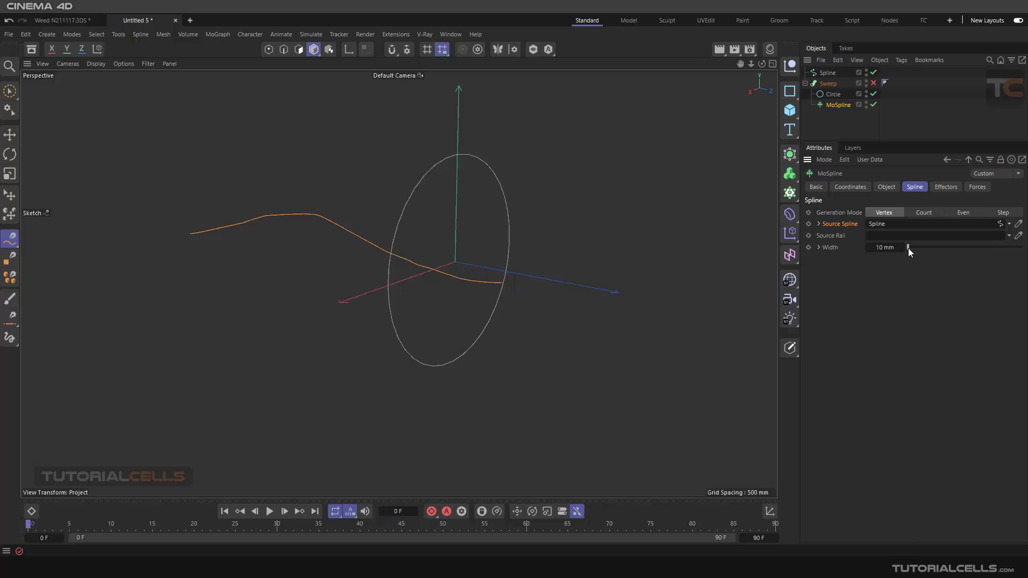
{"action": "left_click_drag", "start_coordinate": [909, 249], "coordinate": [970, 246]}
{"action": "left_click", "coordinate": [873, 83]}
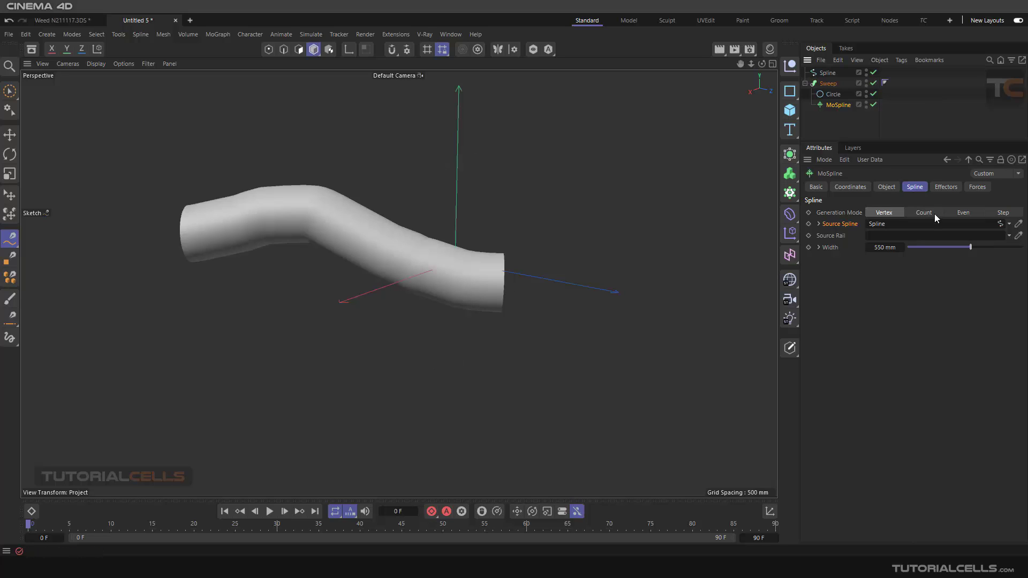
{"action": "left_click_drag", "start_coordinate": [970, 246], "coordinate": [936, 249]}
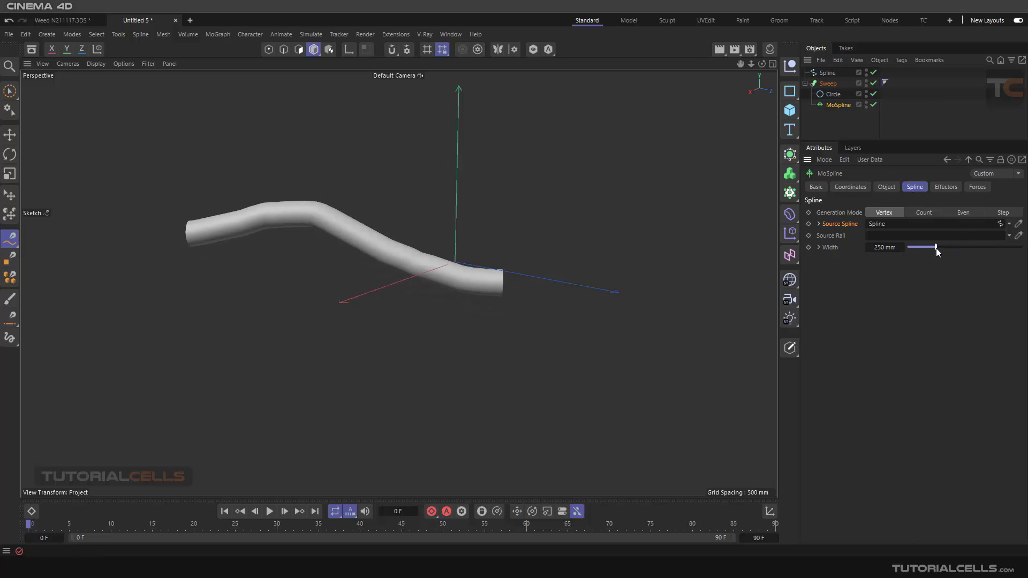
Taper the Sweep to a point by lowering the end of its Scale curve to zero
{"action": "left_click", "coordinate": [822, 84]}
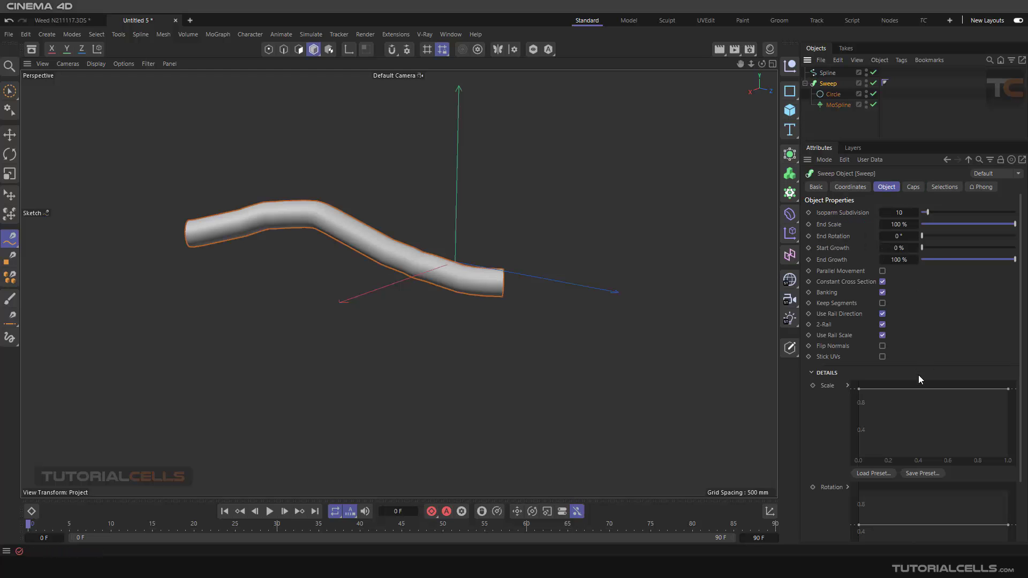
{"action": "left_click", "coordinate": [813, 373]}
{"action": "left_click", "coordinate": [811, 374]}
{"action": "left_click_drag", "start_coordinate": [1006, 391], "coordinate": [1009, 460]}
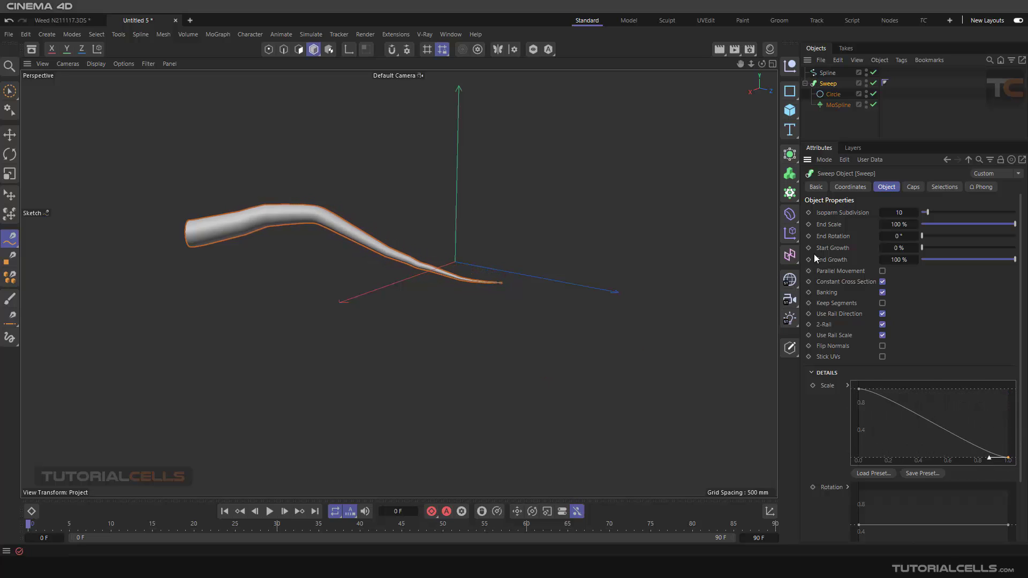
{"action": "scroll", "coordinate": [415, 252], "scroll_direction": "up", "scroll_amount": 5}
{"action": "mouse_move", "coordinate": [430, 250]}
{"action": "left_mouse_down", "text": "alt"}
{"action": "mouse_move", "coordinate": [356, 253]}
{"action": "mouse_move", "coordinate": [438, 262]}
{"action": "left_mouse_up", "text": "alt"}
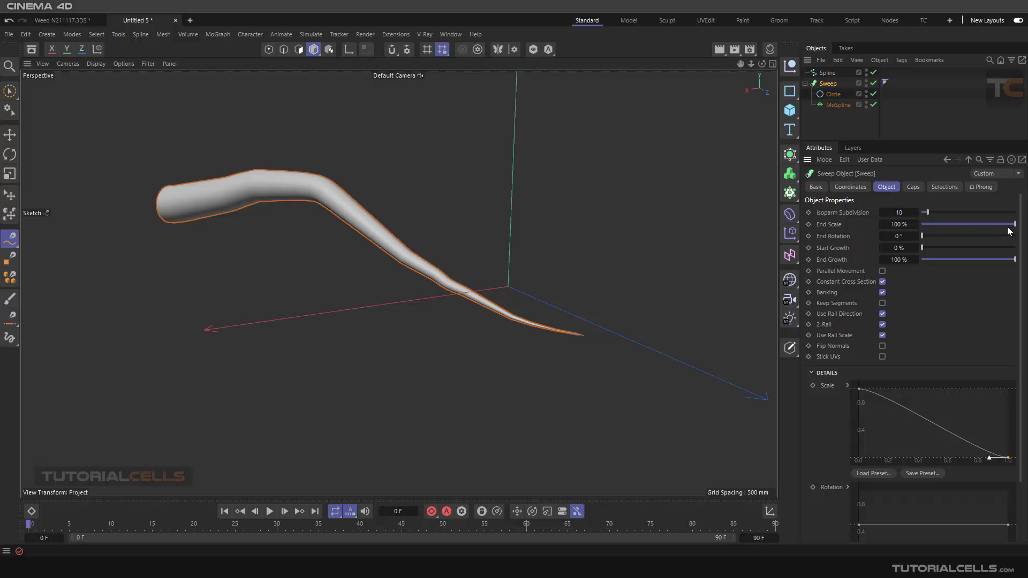
Try the Sweep's End Growth at 51 % and restore it to 100 %
{"action": "mouse_move", "coordinate": [1013, 225]}
{"action": "left_mouse_down"}
{"action": "mouse_move", "coordinate": [969, 225]}
{"action": "mouse_move", "coordinate": [1021, 224]}
{"action": "left_mouse_up"}
{"action": "left_click_drag", "start_coordinate": [1014, 259], "coordinate": [969, 259]}
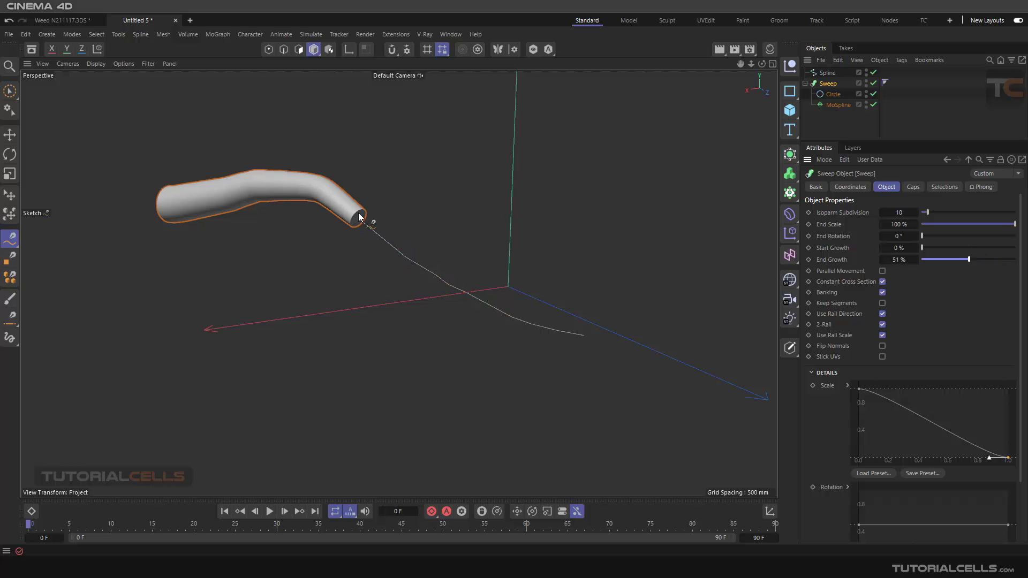
{"action": "left_click_drag", "start_coordinate": [967, 259], "coordinate": [1015, 259]}
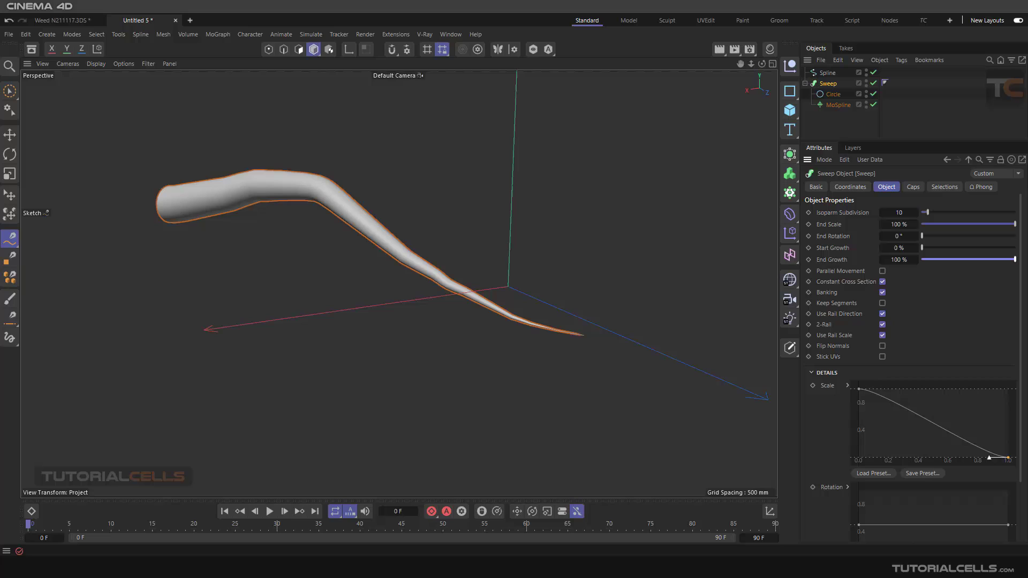
Try varying the MoSpline's End value, restore 100 %, and return to its Spline settings
{"action": "left_click", "coordinate": [837, 106]}
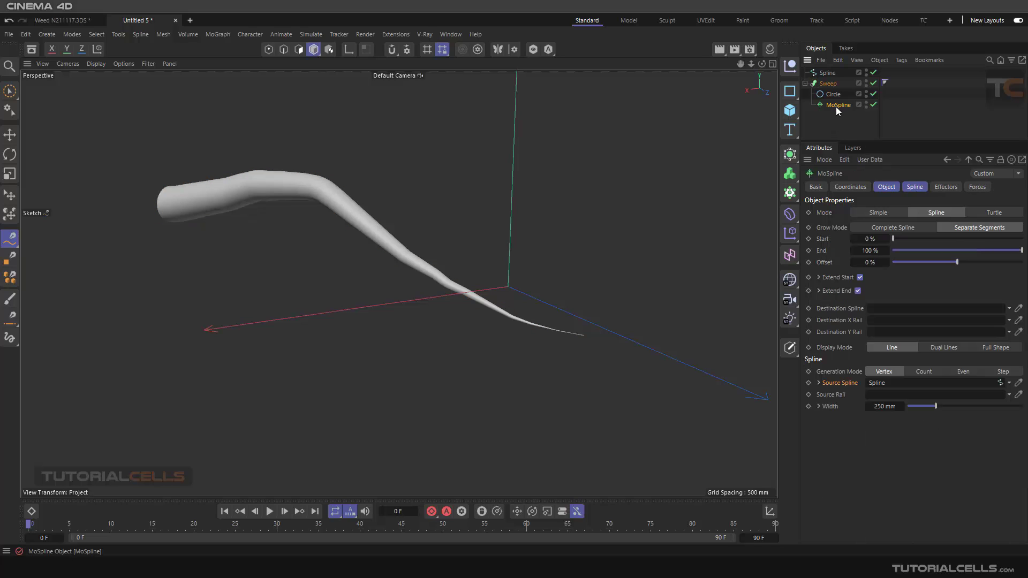
{"action": "left_click", "coordinate": [917, 190]}
{"action": "left_click", "coordinate": [884, 188]}
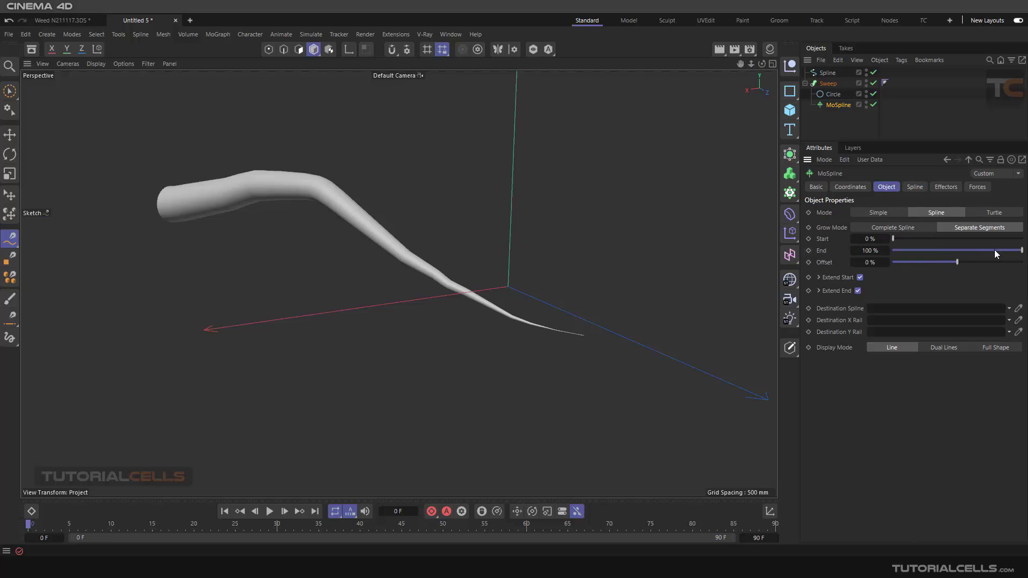
{"action": "left_click_drag", "start_coordinate": [994, 252], "coordinate": [1019, 247]}
{"action": "left_click", "coordinate": [912, 188]}
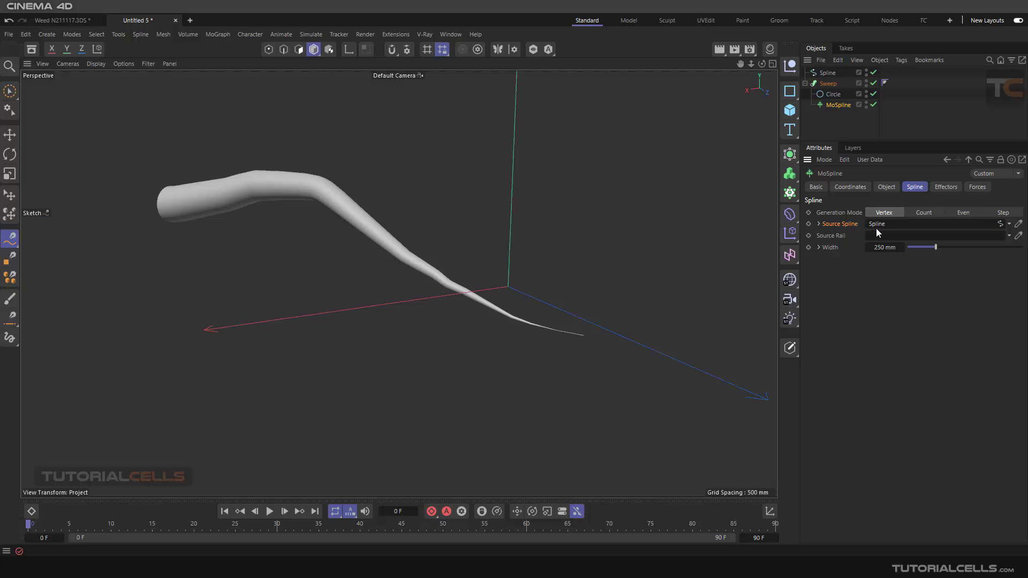
Replace the Sweep's circle profile with a 4-Side spline placed above the MoSpline
{"action": "left_click", "coordinate": [830, 94]}
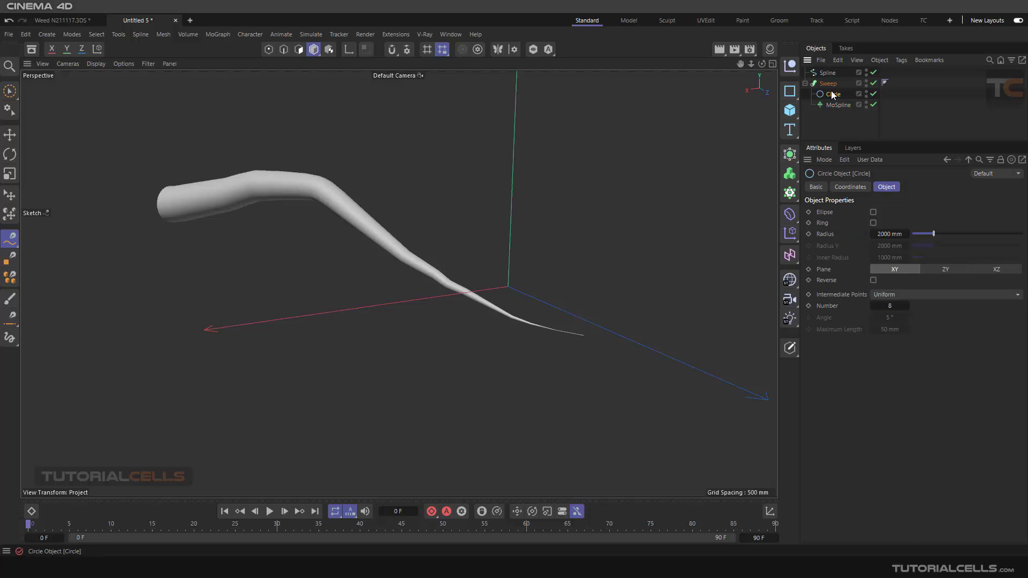
{"action": "key", "text": "Delete"}
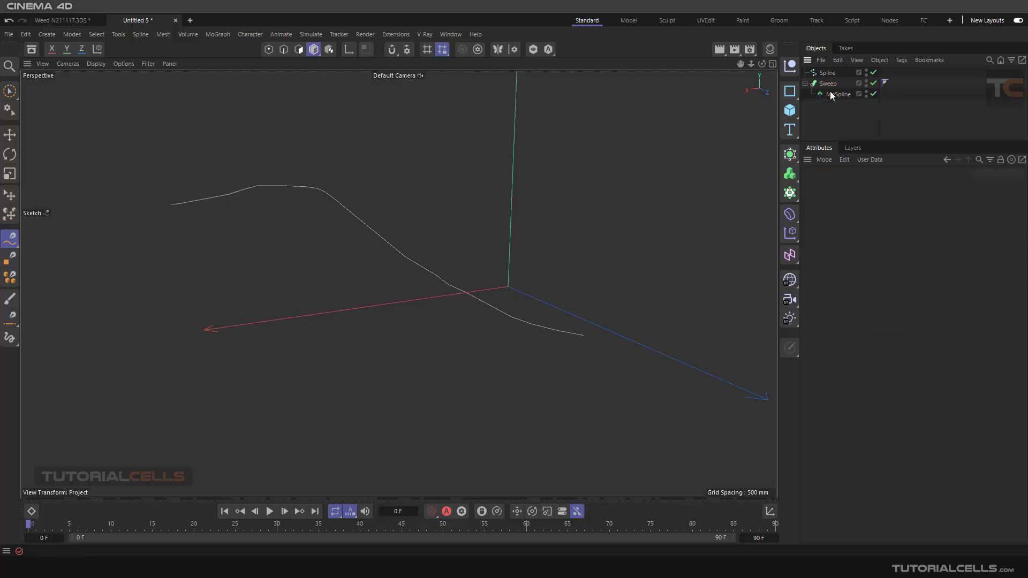
{"action": "left_click", "coordinate": [789, 91]}
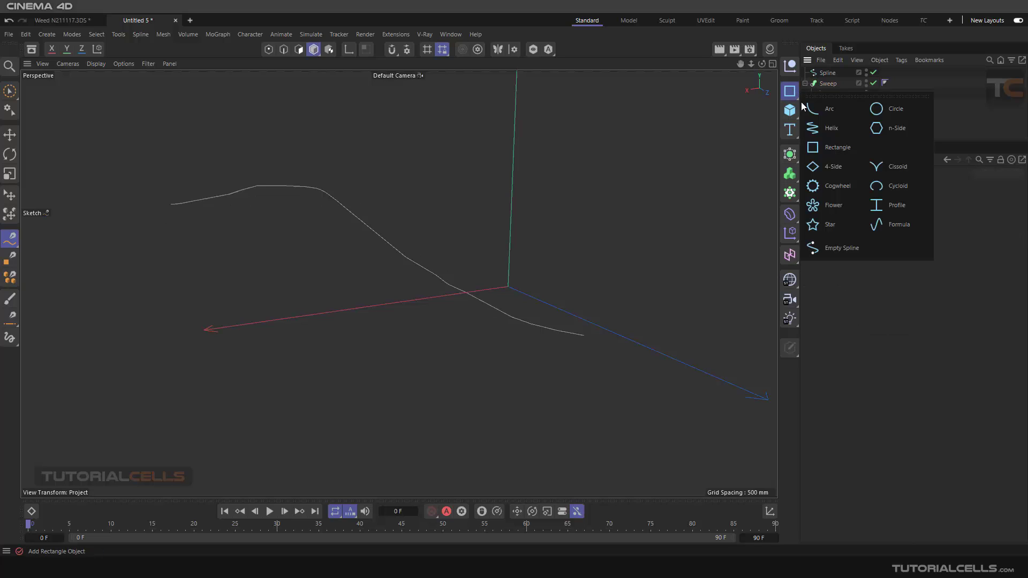
{"action": "left_click", "coordinate": [831, 165]}
{"action": "left_click_drag", "start_coordinate": [659, 243], "coordinate": [548, 274], "text": "alt"}
{"action": "left_click_drag", "start_coordinate": [828, 72], "coordinate": [831, 100]}
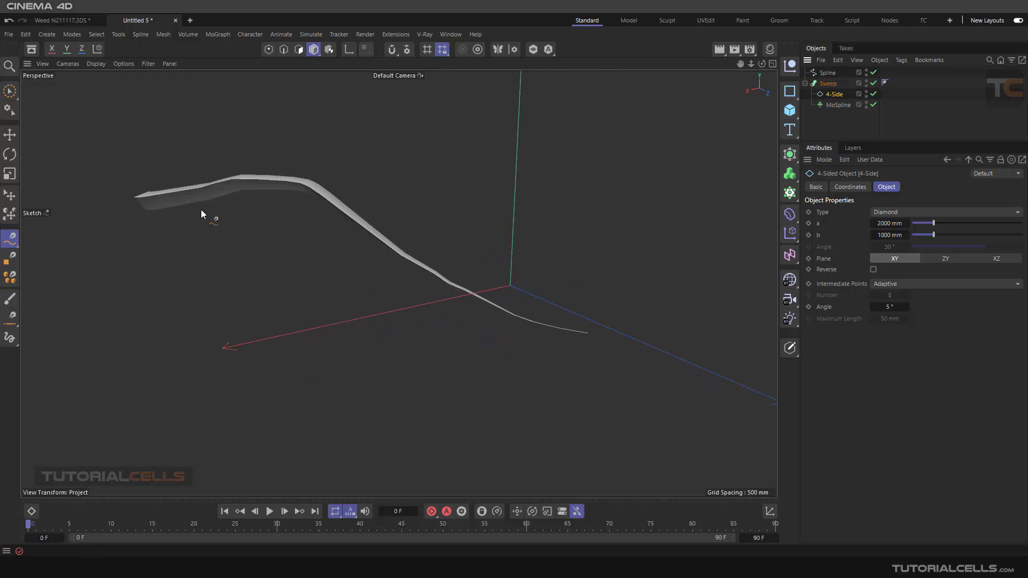
{"action": "mouse_move", "coordinate": [225, 188]}
{"action": "left_mouse_down", "text": "alt"}
{"action": "mouse_move", "coordinate": [358, 180]}
{"action": "mouse_move", "coordinate": [227, 198]}
{"action": "left_mouse_up", "text": "alt"}
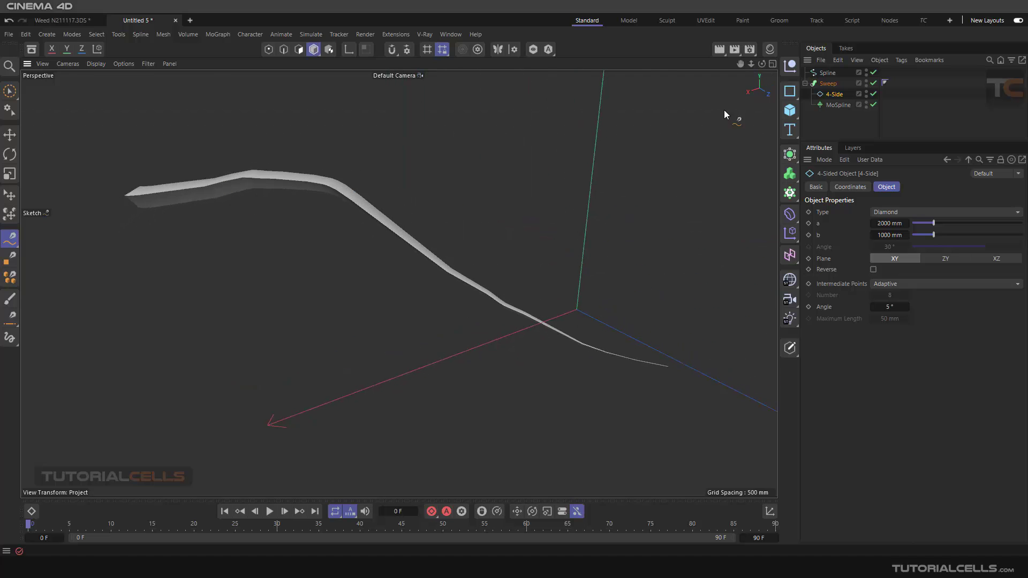
Raise the end of the Sweep's Scale curve back to full scale to remove the taper
{"action": "left_click", "coordinate": [828, 84]}
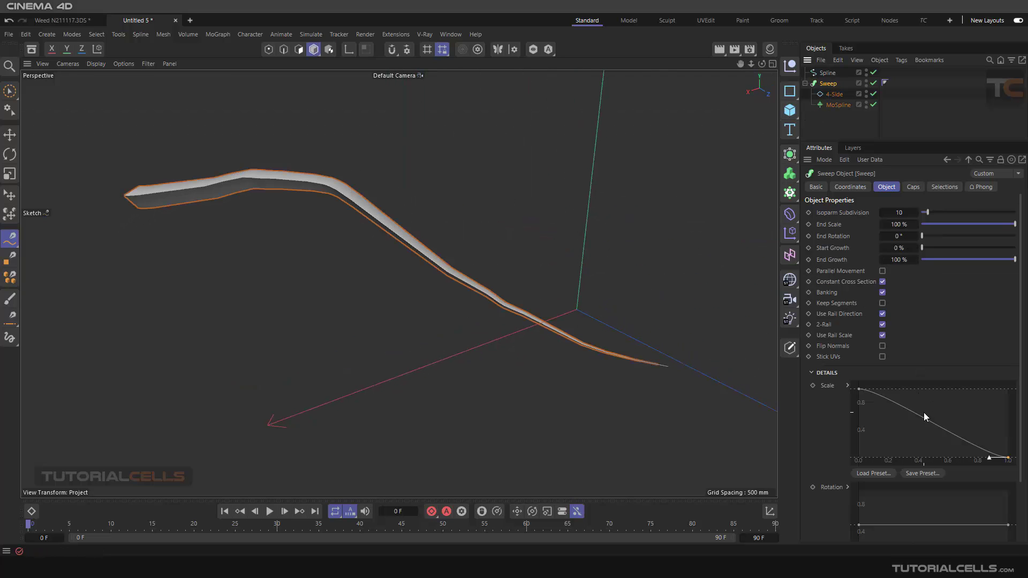
{"action": "left_click_drag", "start_coordinate": [1007, 457], "coordinate": [1008, 389]}
{"action": "left_click_drag", "start_coordinate": [554, 329], "coordinate": [500, 300], "text": "alt"}
Duplicate the source spline in the object hierarchy and rename the copy rail
{"action": "left_click", "coordinate": [826, 73]}
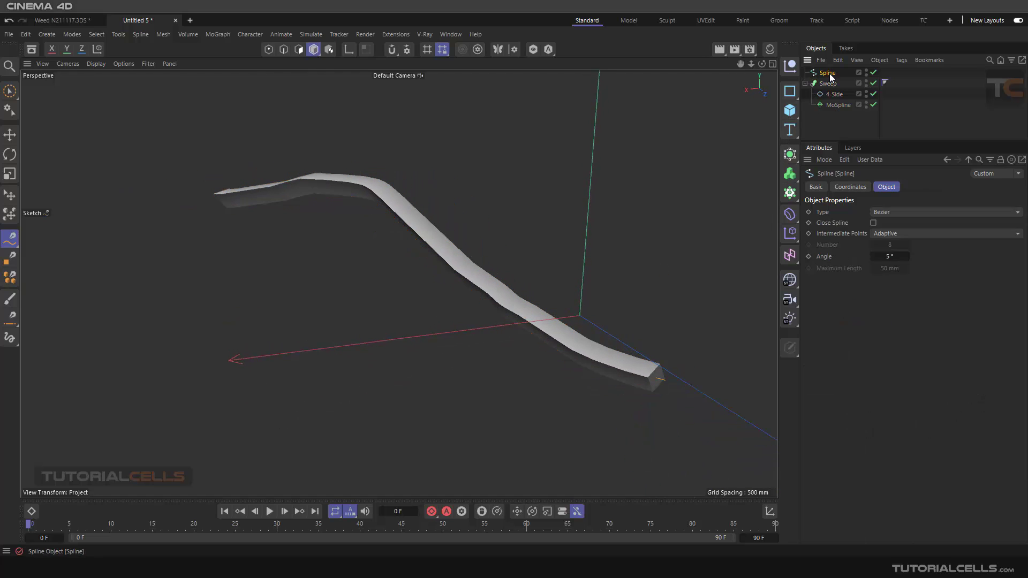
{"action": "left_click_drag", "start_coordinate": [826, 72], "coordinate": [829, 80], "text": "ctrl"}
{"action": "double_click", "coordinate": [829, 84]}
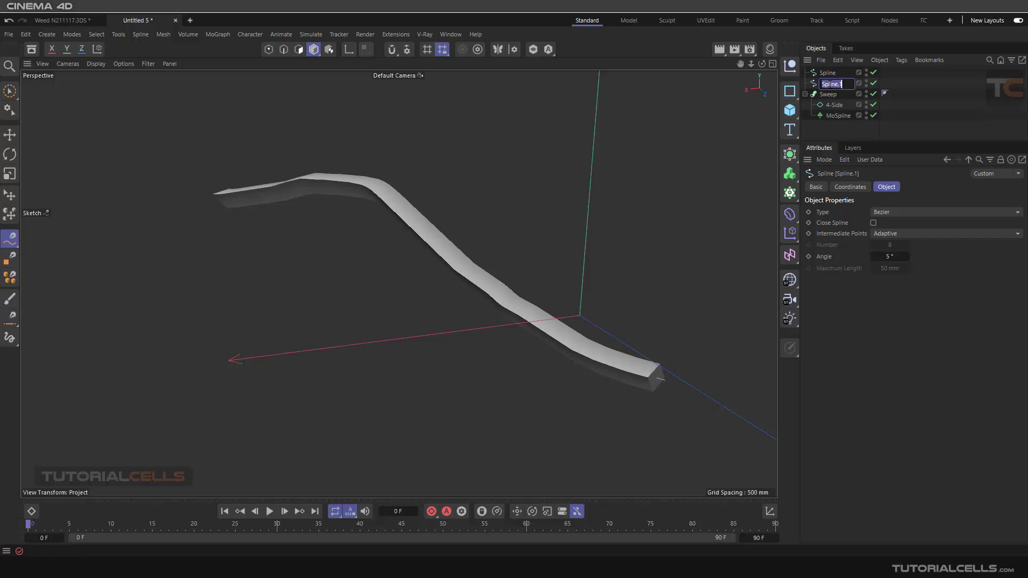
{"action": "key", "text": "BackSpace"}
{"action": "key", "text": "Return"}
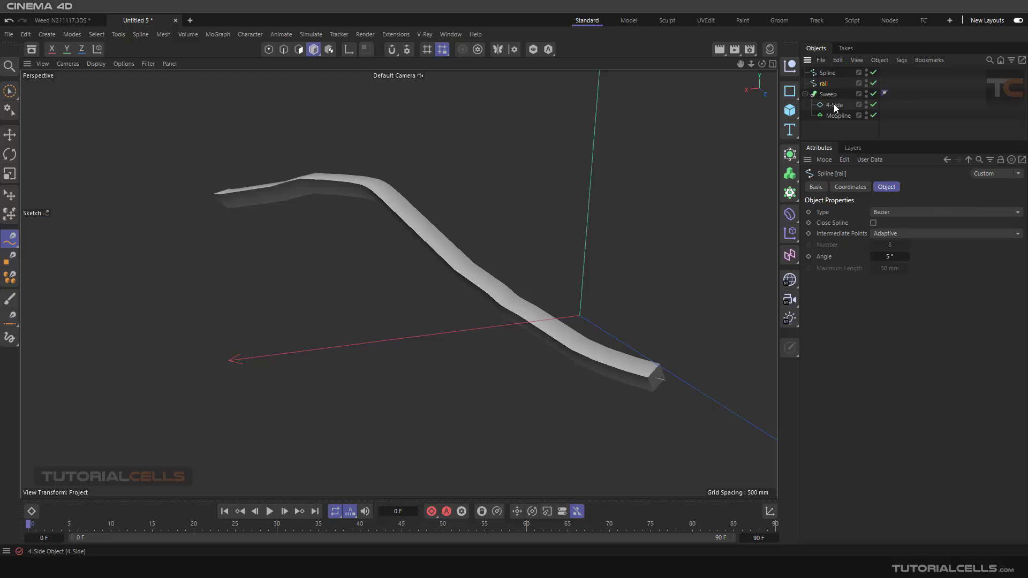
Assign the rail spline as the MoSpline's Source Rail
{"action": "left_click", "coordinate": [835, 115]}
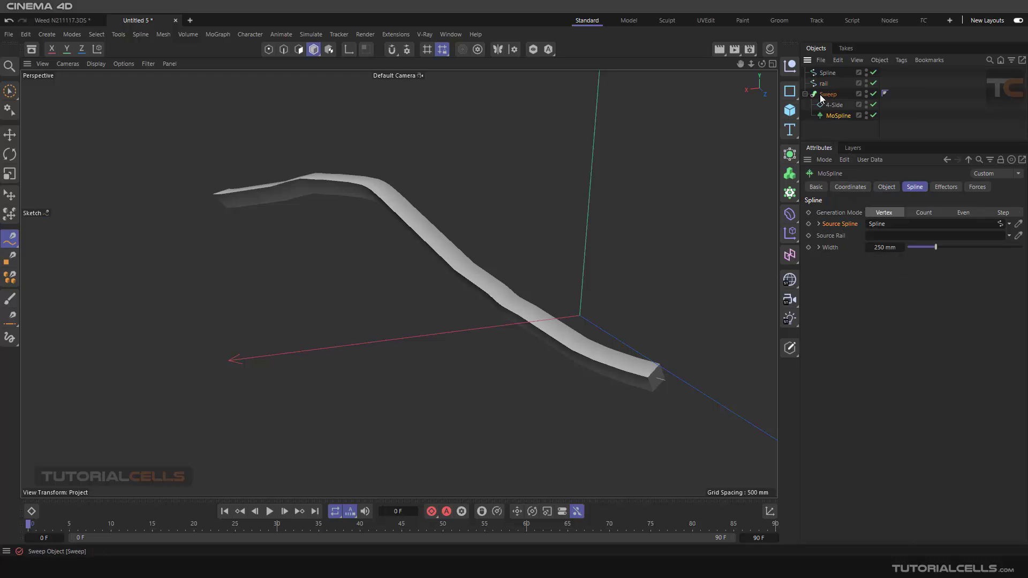
{"action": "left_click_drag", "start_coordinate": [824, 84], "coordinate": [883, 235]}
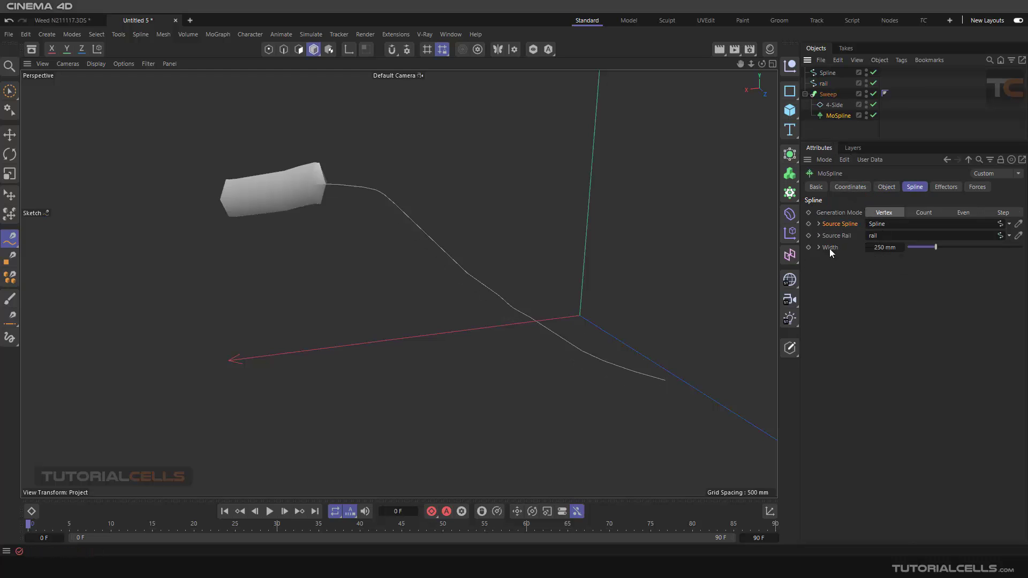
{"action": "left_click_drag", "start_coordinate": [624, 267], "coordinate": [587, 245], "text": "alt"}
Set the MoSpline's End value to 100 % in its object properties
{"action": "left_click", "coordinate": [831, 115]}
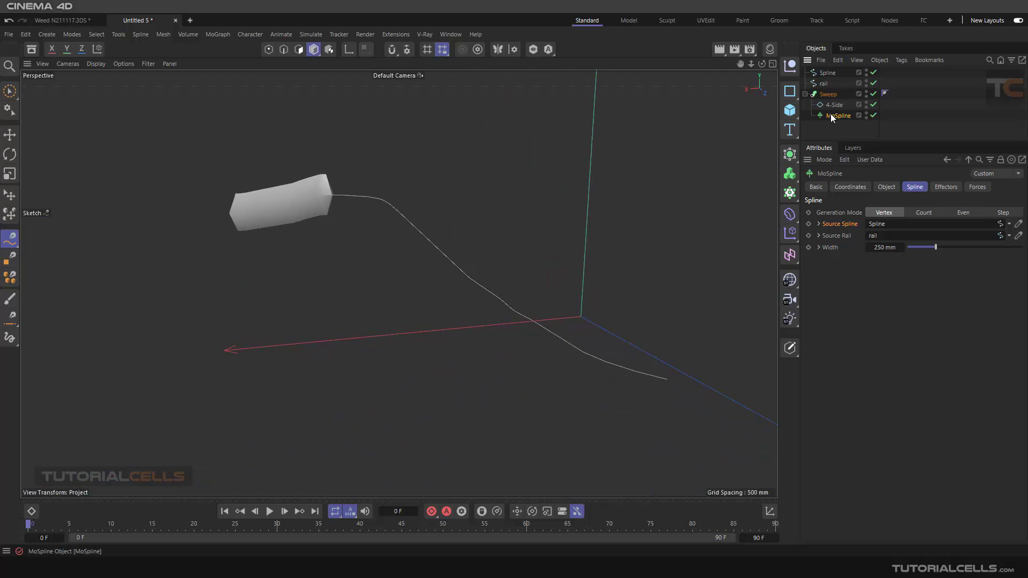
{"action": "left_click", "coordinate": [885, 187]}
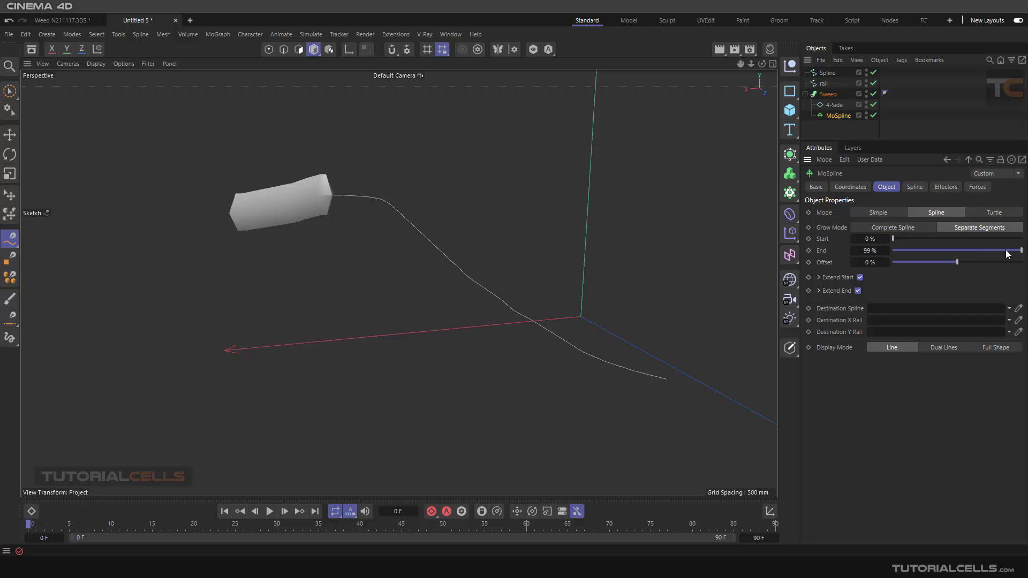
{"action": "left_click_drag", "start_coordinate": [1007, 254], "coordinate": [1023, 249]}
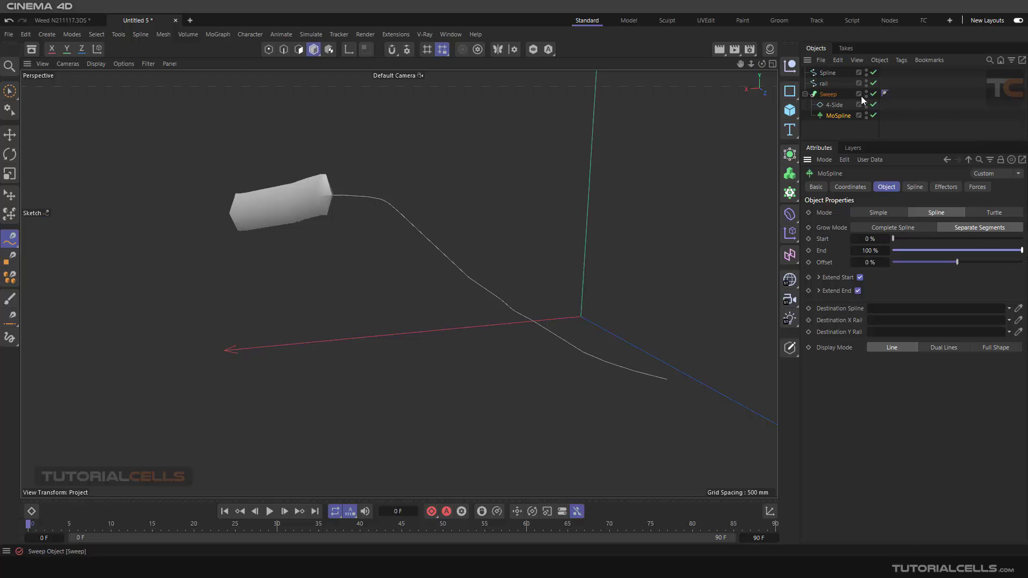
Move the rail spline slightly away from the source spline with the Move tool
{"action": "left_click", "coordinate": [824, 86]}
{"action": "left_click_drag", "start_coordinate": [374, 252], "coordinate": [356, 250], "text": "alt"}
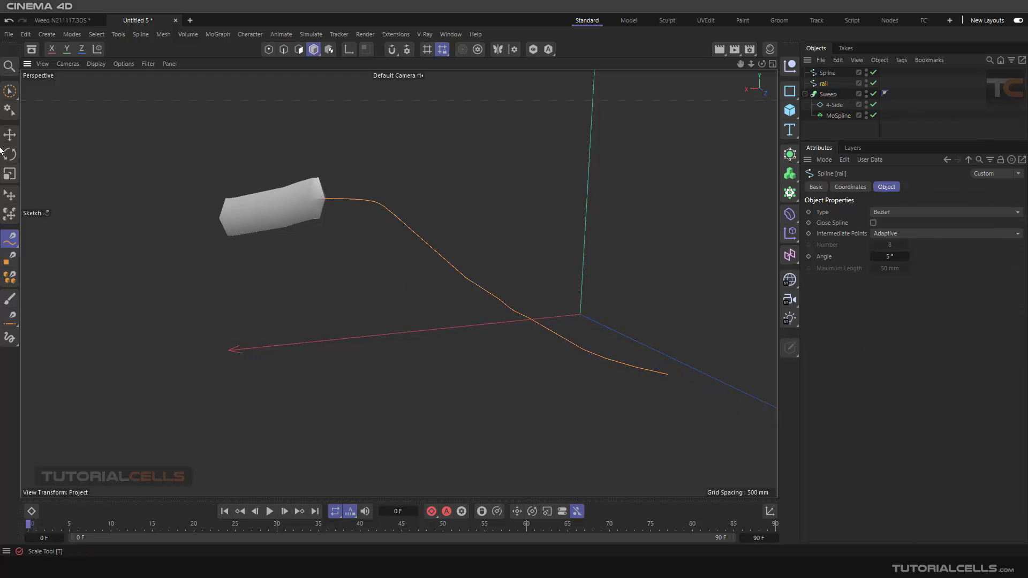
{"action": "left_click", "coordinate": [10, 135]}
{"action": "left_click_drag", "start_coordinate": [586, 252], "coordinate": [586, 252]}
{"action": "left_click_drag", "start_coordinate": [611, 327], "coordinate": [495, 332], "text": "alt"}
Disable the MoSpline to expose both curves and shift the rail spline further from the source spline
{"action": "left_click", "coordinate": [873, 115]}
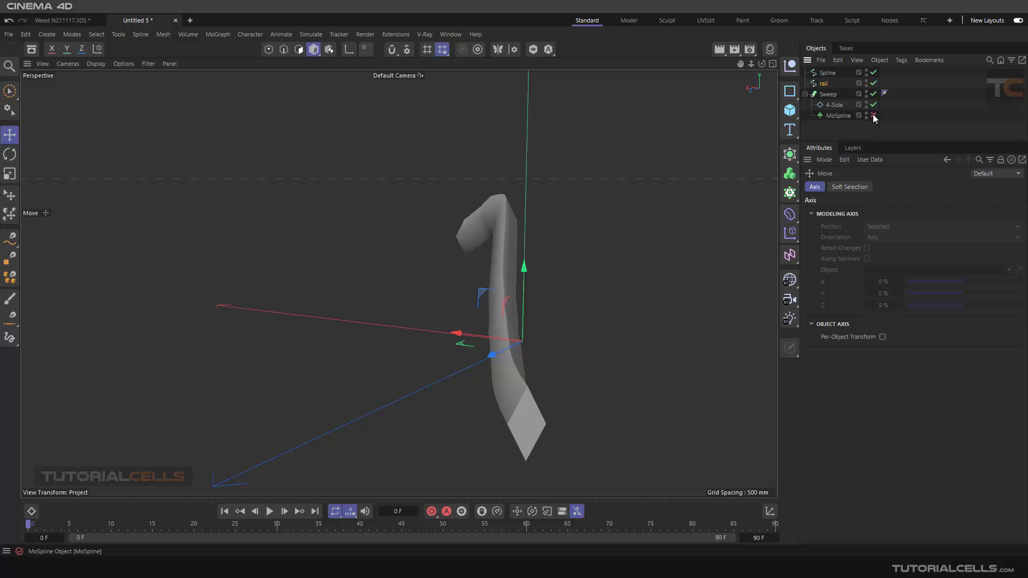
{"action": "left_click_drag", "start_coordinate": [533, 299], "coordinate": [532, 268], "text": "alt"}
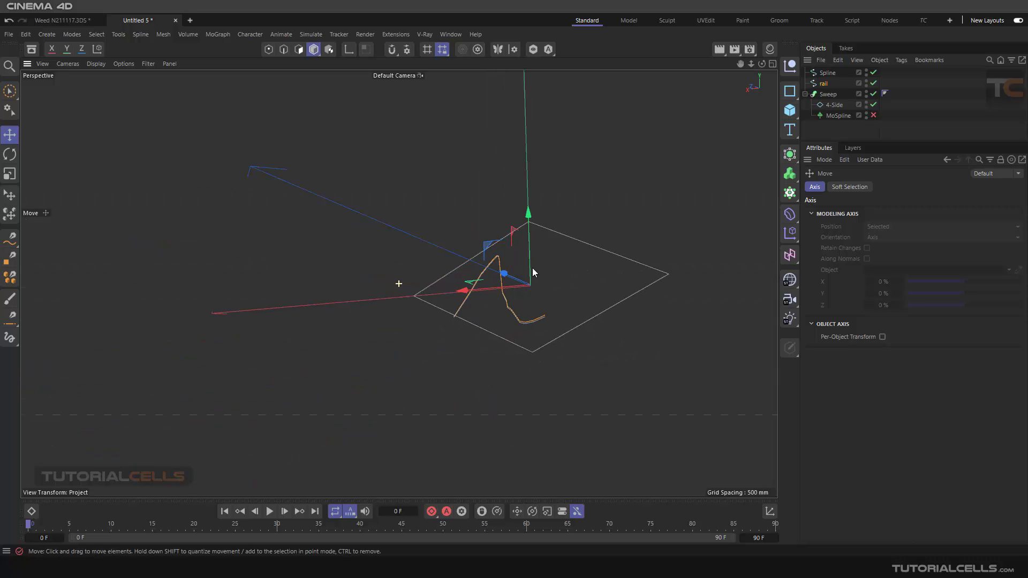
{"action": "scroll", "coordinate": [543, 330], "scroll_direction": "up", "scroll_amount": 9}
{"action": "scroll", "coordinate": [552, 308], "scroll_direction": "up", "scroll_amount": 2}
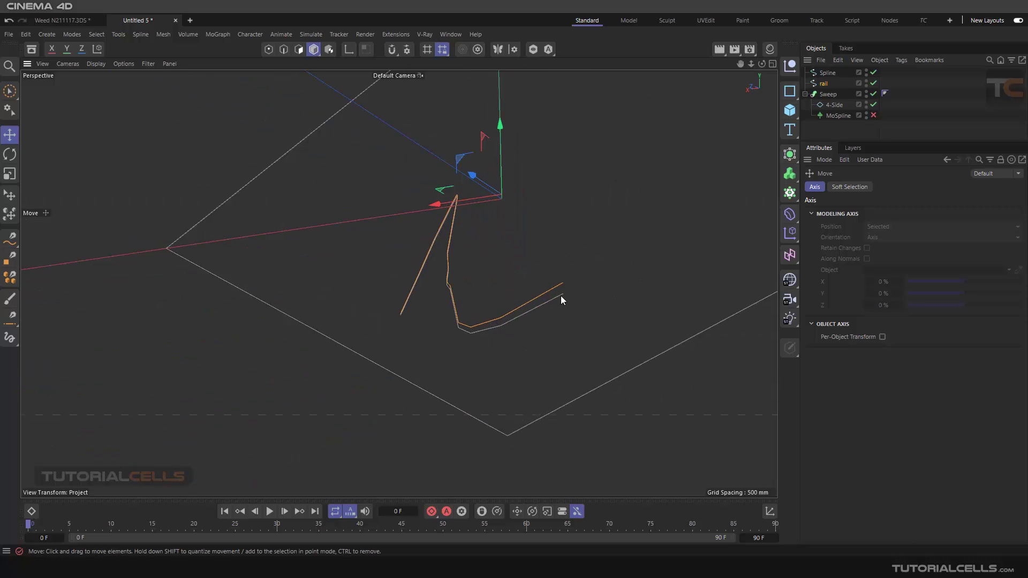
{"action": "left_click_drag", "start_coordinate": [561, 290], "coordinate": [538, 292], "text": "alt"}
{"action": "left_click_drag", "start_coordinate": [537, 156], "coordinate": [583, 170]}
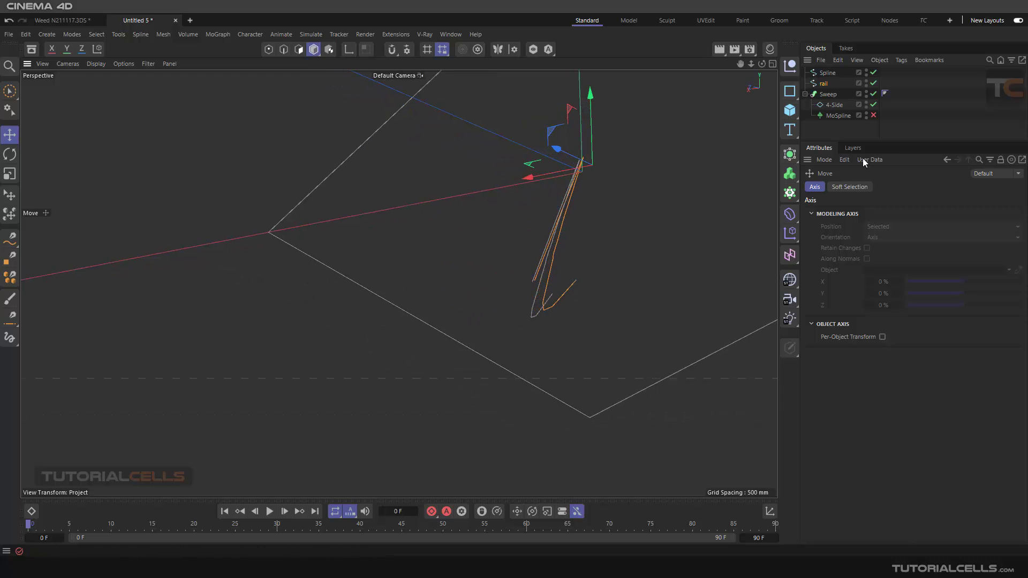
Re-enable the MoSpline and adjust the rail spline's position along its horizontal and vertical axes to reshape the sweep
{"action": "left_click", "coordinate": [872, 115]}
{"action": "scroll", "coordinate": [513, 281], "scroll_direction": "down", "scroll_amount": 5}
{"action": "left_click_drag", "start_coordinate": [502, 275], "coordinate": [578, 288], "text": "alt"}
{"action": "left_click_drag", "start_coordinate": [355, 190], "coordinate": [339, 191]}
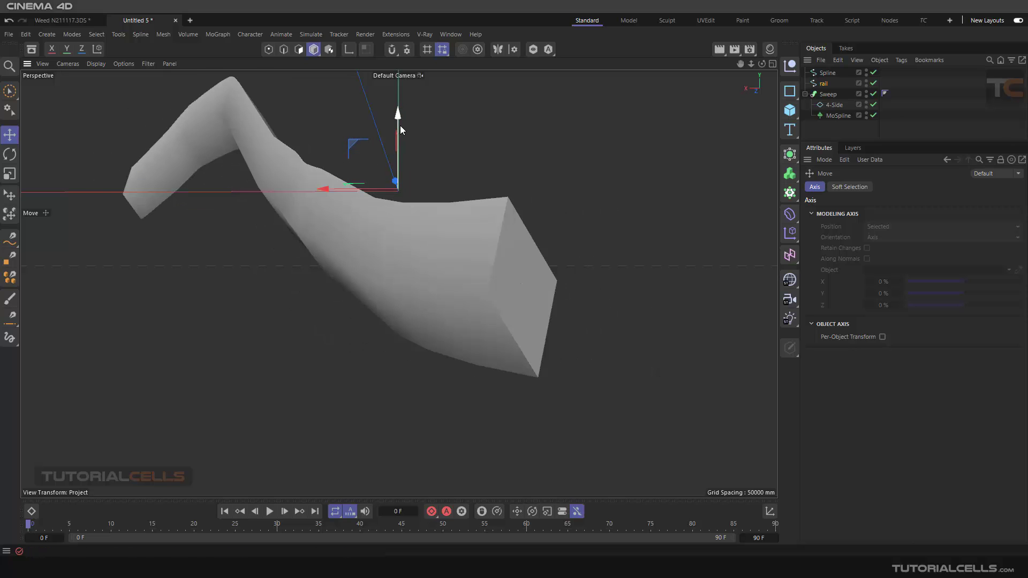
{"action": "left_click_drag", "start_coordinate": [399, 125], "coordinate": [400, 127]}
Temporarily disable the MoSpline and examine the offset between the source spline and the rail from several angles
{"action": "scroll", "coordinate": [529, 292], "scroll_direction": "up", "scroll_amount": 1}
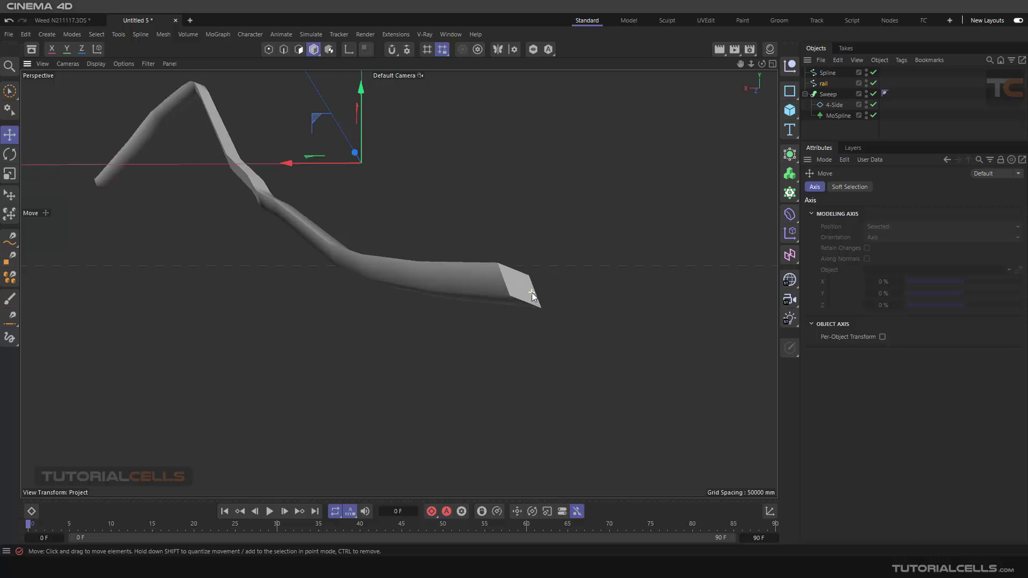
{"action": "scroll", "coordinate": [531, 292], "scroll_direction": "up", "scroll_amount": 2}
{"action": "left_click_drag", "start_coordinate": [532, 292], "coordinate": [554, 234], "text": "alt"}
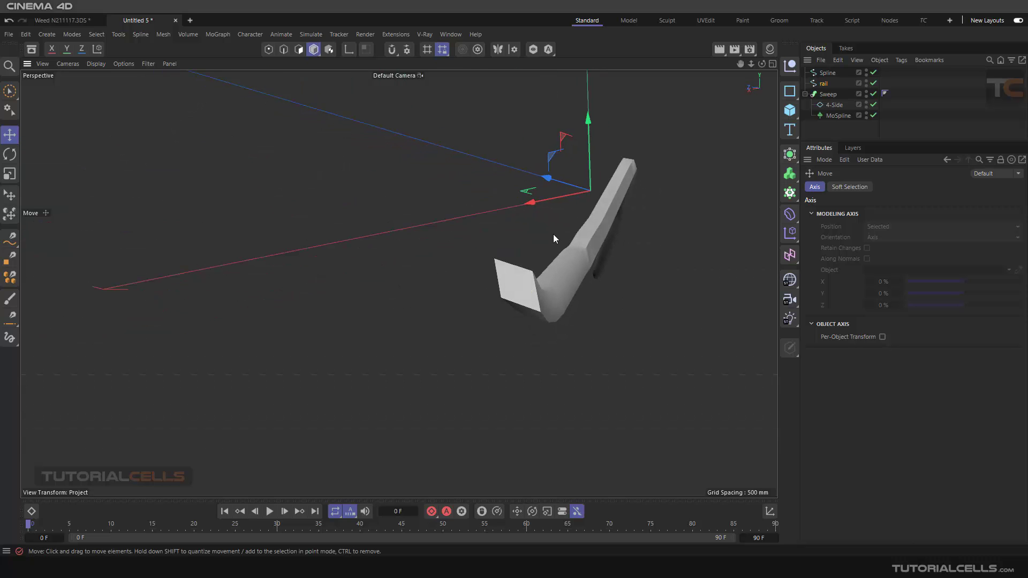
{"action": "left_click", "coordinate": [873, 116]}
{"action": "scroll", "coordinate": [549, 262], "scroll_direction": "up", "scroll_amount": 2}
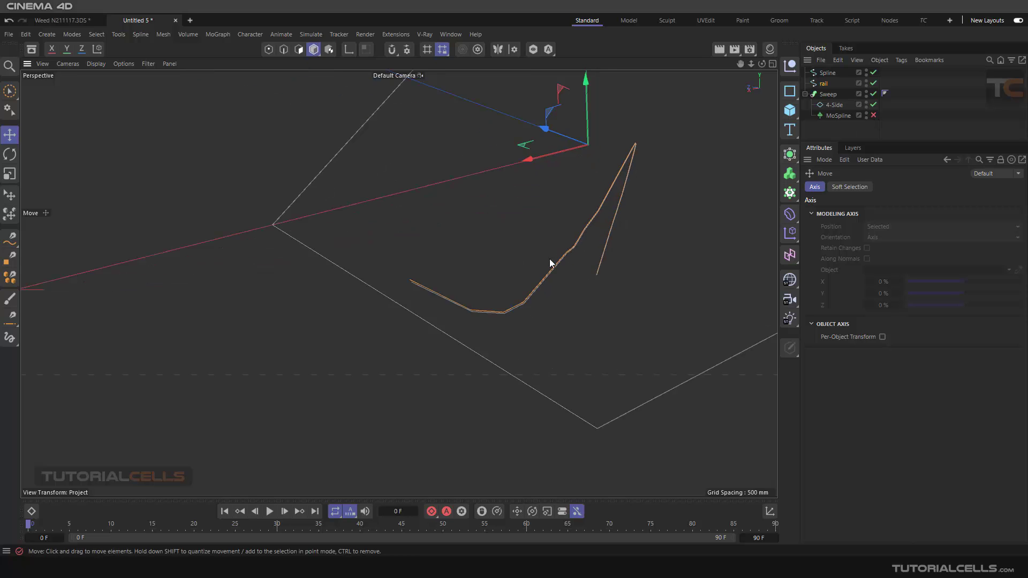
{"action": "left_click_drag", "start_coordinate": [550, 262], "coordinate": [509, 349], "text": "alt"}
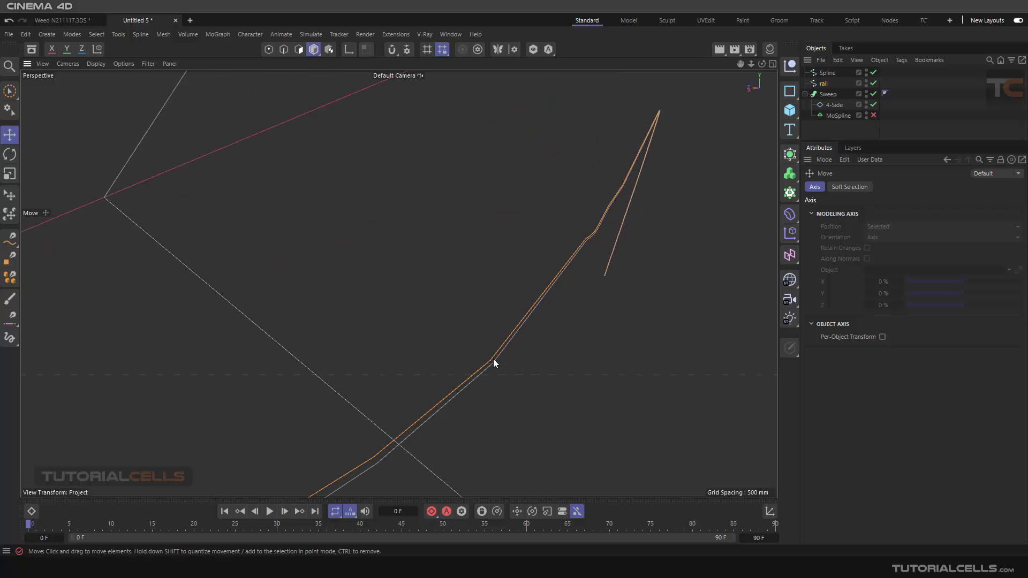
{"action": "scroll", "coordinate": [493, 363], "scroll_direction": "down", "scroll_amount": 5}
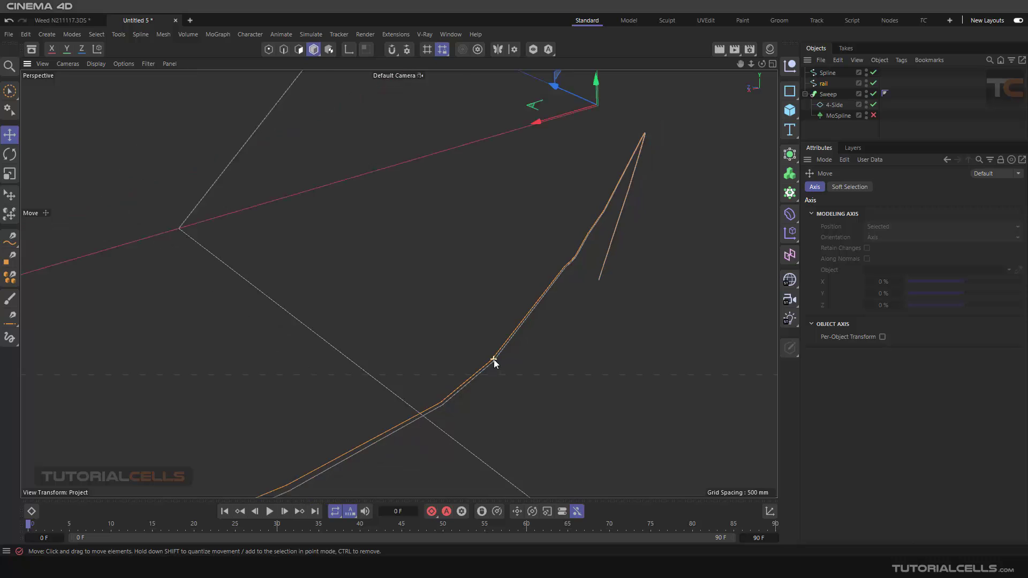
{"action": "left_click_drag", "start_coordinate": [577, 307], "coordinate": [593, 333], "text": "alt"}
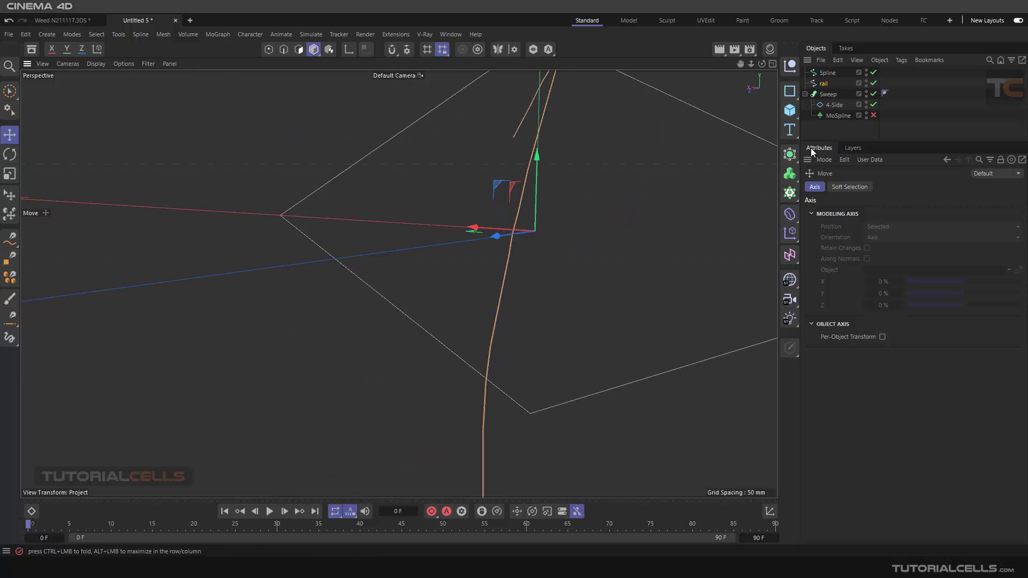
{"action": "left_click", "coordinate": [873, 115]}
Set the MoSpline's Width to 100 mm in its Spline settings
{"action": "left_click", "coordinate": [837, 115]}
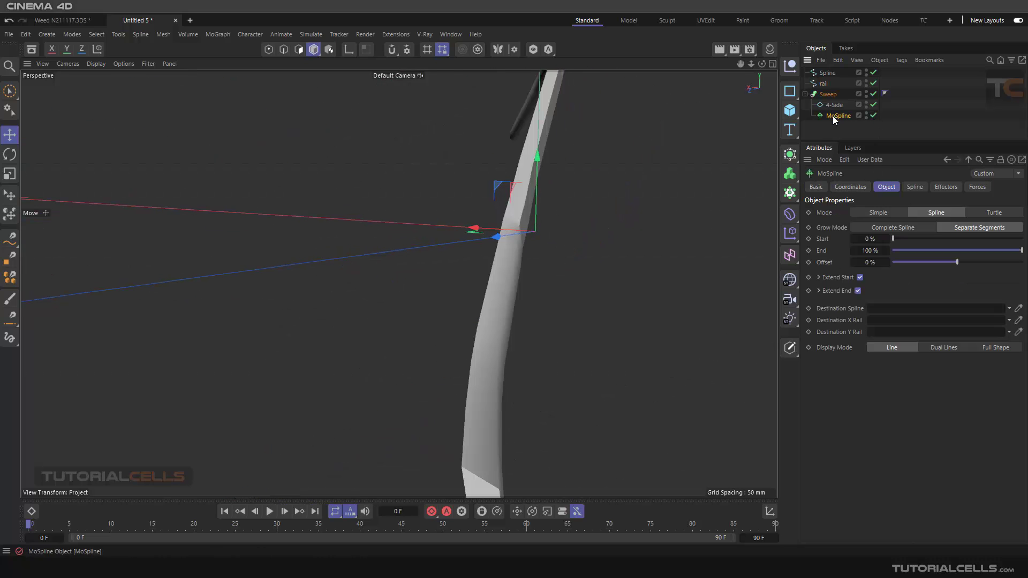
{"action": "left_click", "coordinate": [915, 186]}
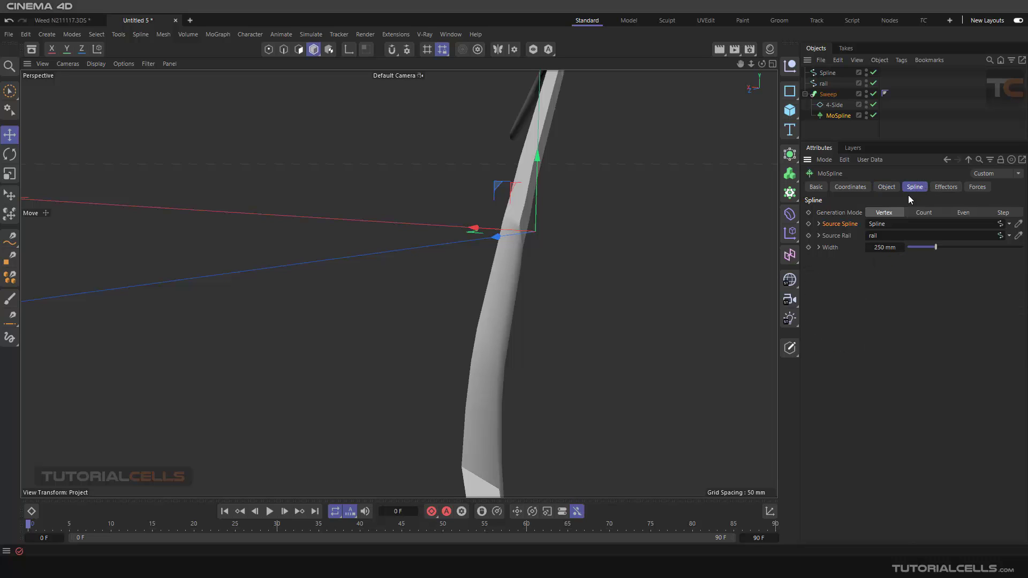
{"action": "left_click_drag", "start_coordinate": [935, 248], "coordinate": [919, 247]}
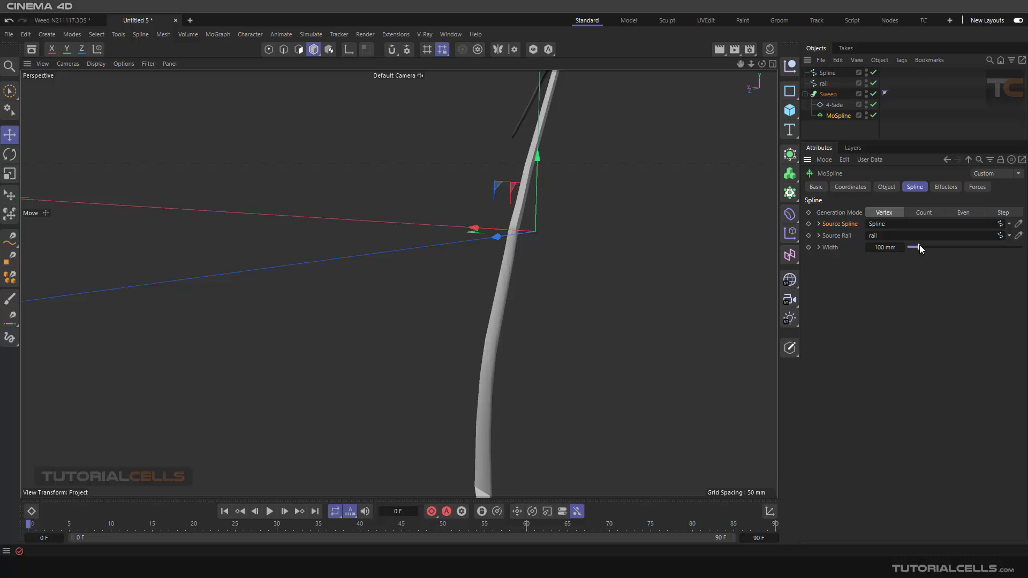
Examine the MoSpline's Width curve and source spline properties, along with the settings of the Spline and Sweep objects
{"action": "left_click", "coordinate": [817, 248]}
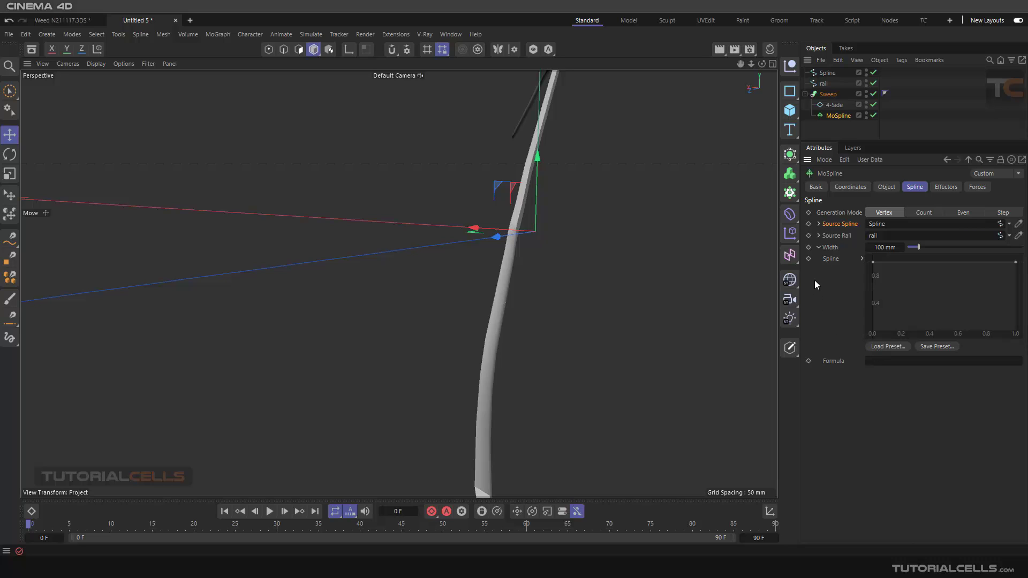
{"action": "left_click", "coordinate": [877, 364]}
{"action": "left_click", "coordinate": [818, 247]}
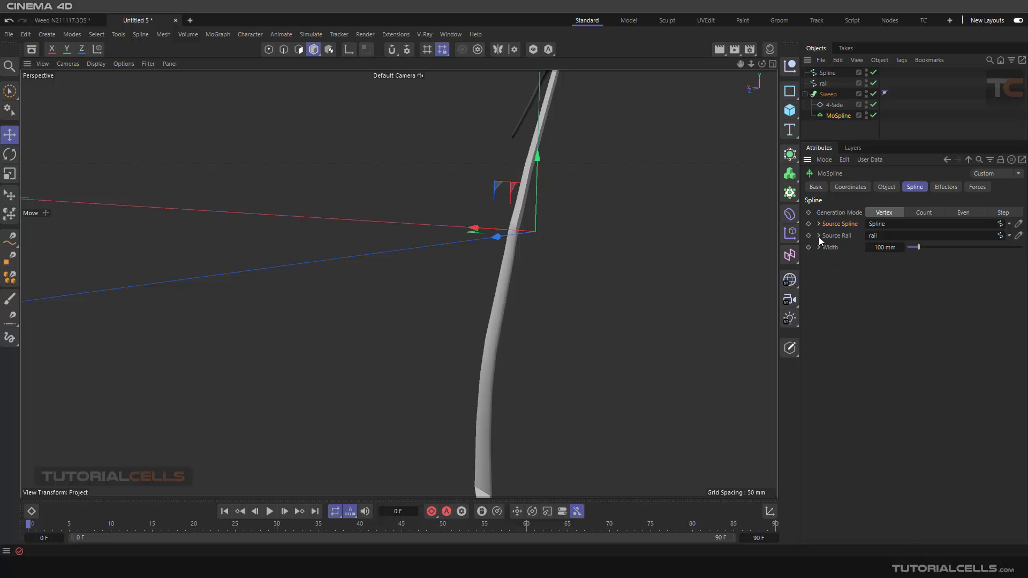
{"action": "left_click", "coordinate": [818, 224]}
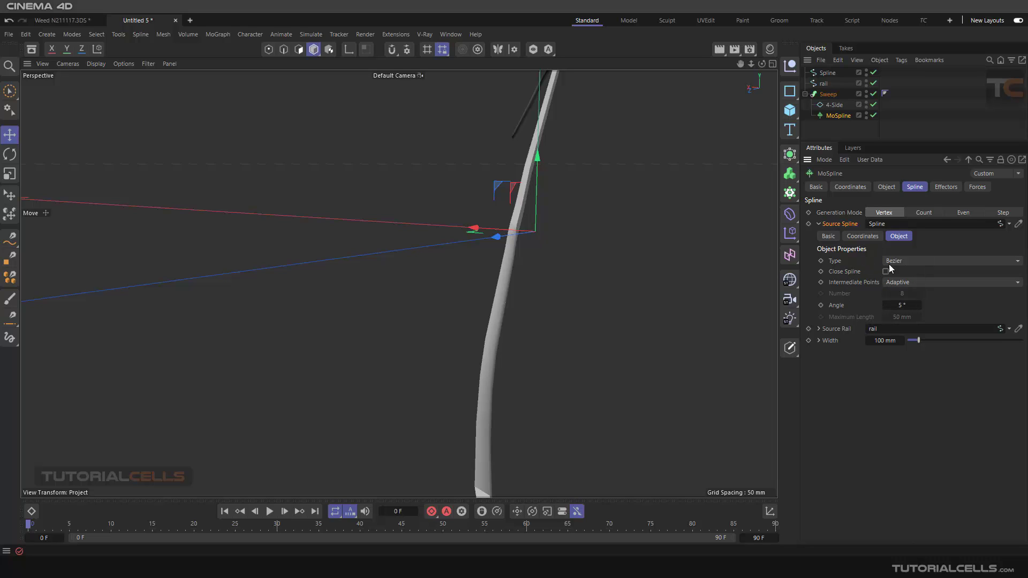
{"action": "left_click", "coordinate": [827, 73]}
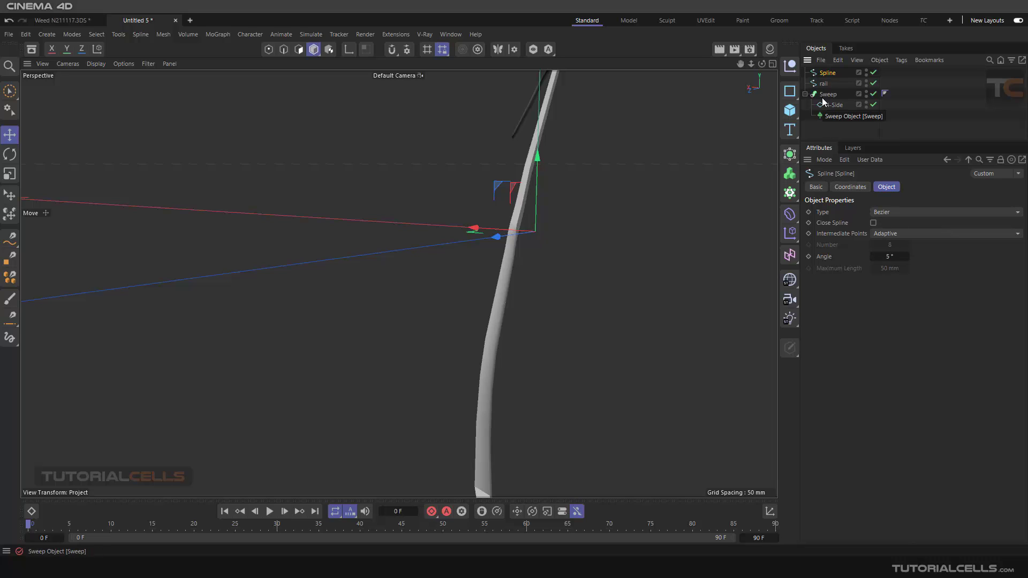
{"action": "left_click", "coordinate": [835, 116]}
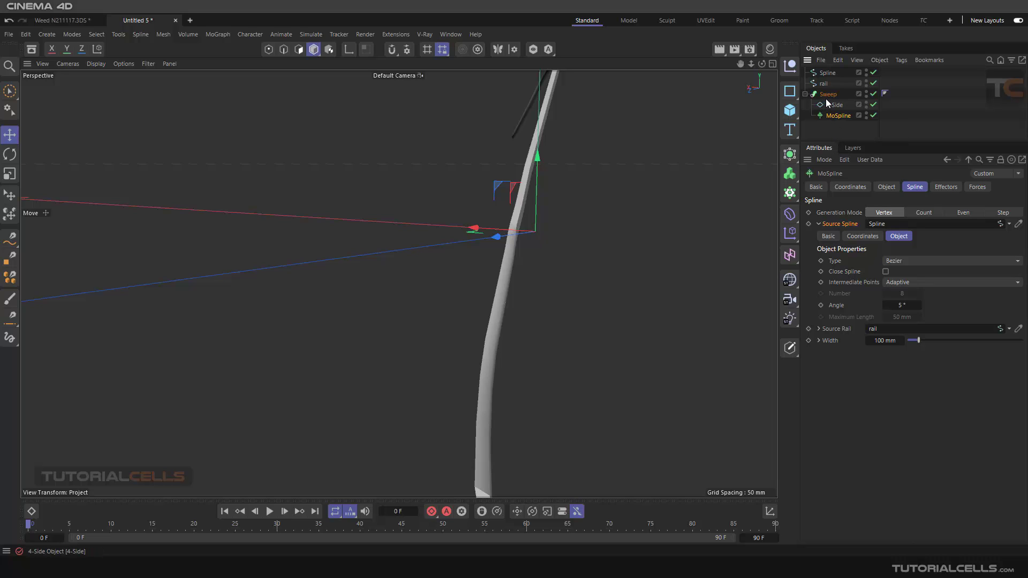
{"action": "left_click", "coordinate": [827, 95]}
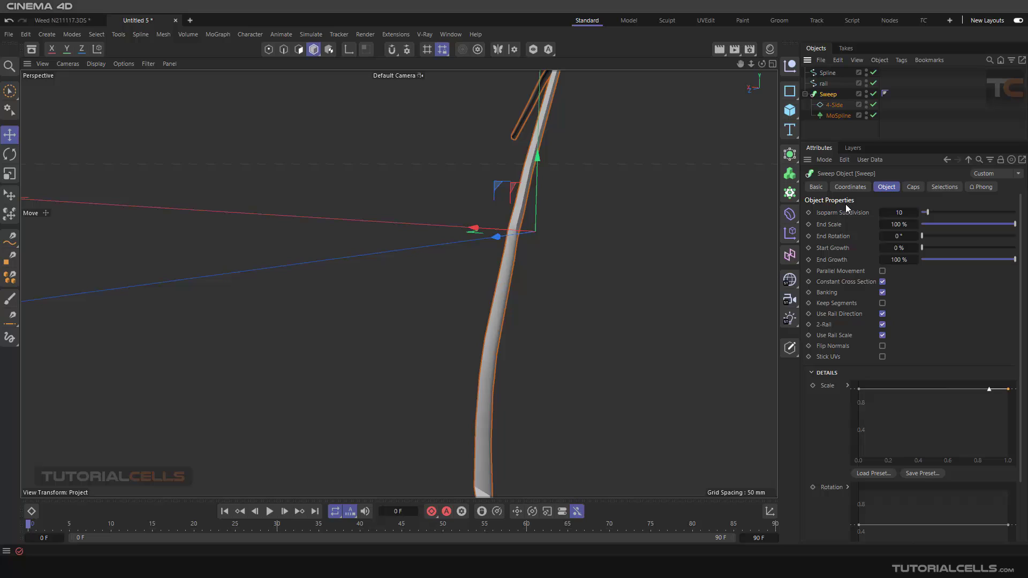
{"action": "left_click", "coordinate": [839, 116]}
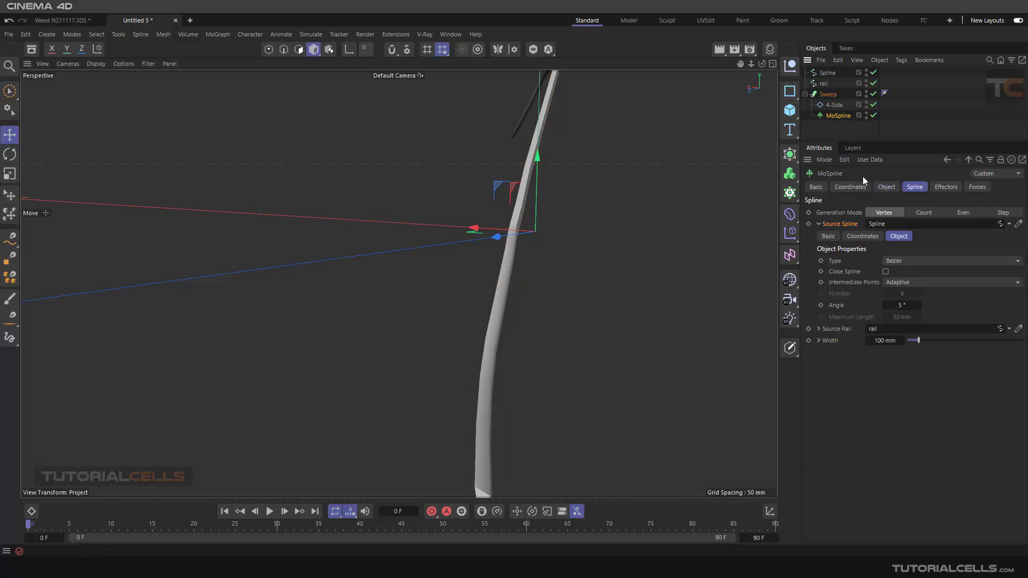
Delete the Spline, rail and Sweep hierarchy to empty the scene
{"action": "left_click", "coordinate": [842, 213]}
{"action": "left_click_drag", "start_coordinate": [842, 136], "coordinate": [820, 63]}
{"action": "key", "text": "Delete"}
{"action": "scroll", "coordinate": [531, 253], "scroll_direction": "down", "scroll_amount": 5}
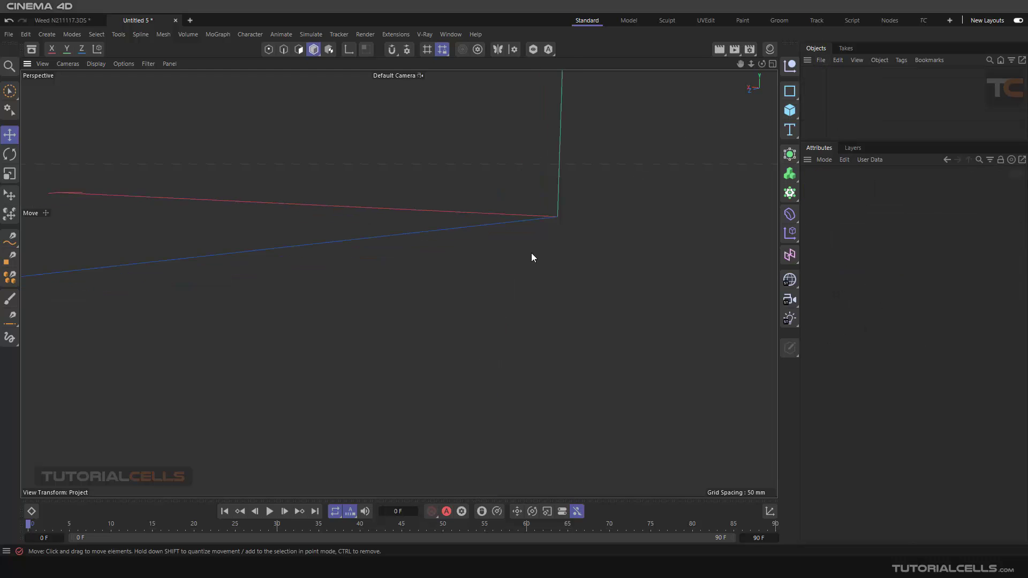
{"action": "left_click_drag", "start_coordinate": [456, 275], "coordinate": [478, 307], "text": "alt"}
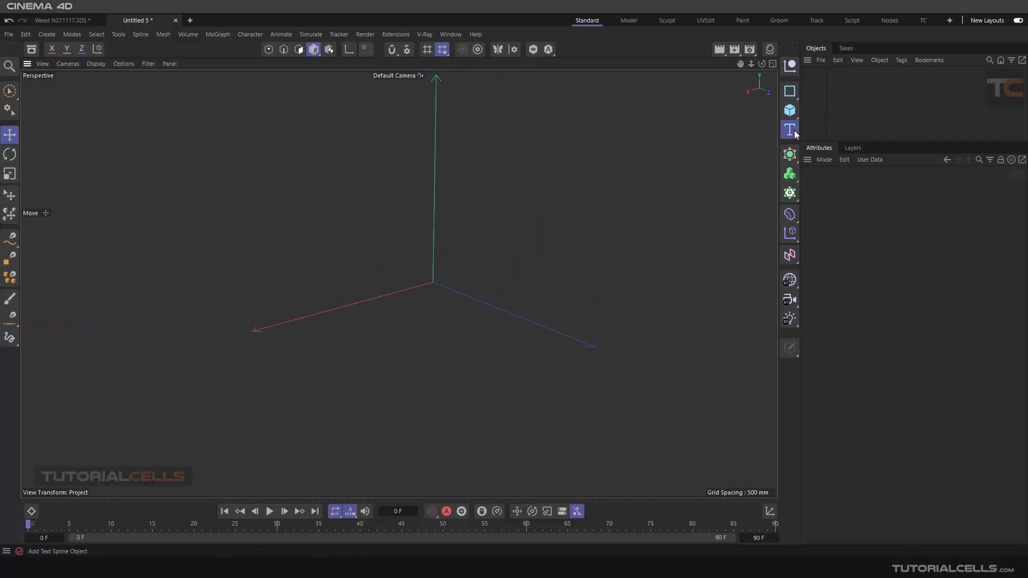
Add a Text Spline with the default word Text and frame it in the perspective view
{"action": "left_click_drag", "start_coordinate": [790, 130], "coordinate": [824, 165]}
{"action": "left_click_drag", "start_coordinate": [608, 198], "coordinate": [619, 283], "text": "alt"}
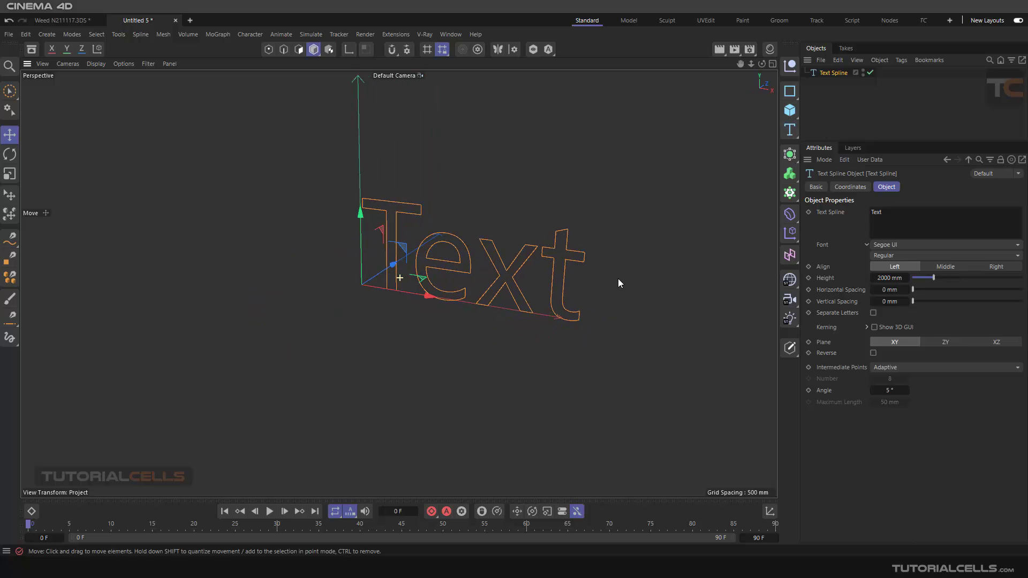
{"action": "right_click_drag", "start_coordinate": [479, 255], "coordinate": [623, 272], "text": "alt"}
{"action": "left_click_drag", "start_coordinate": [513, 253], "coordinate": [524, 263], "text": "alt"}
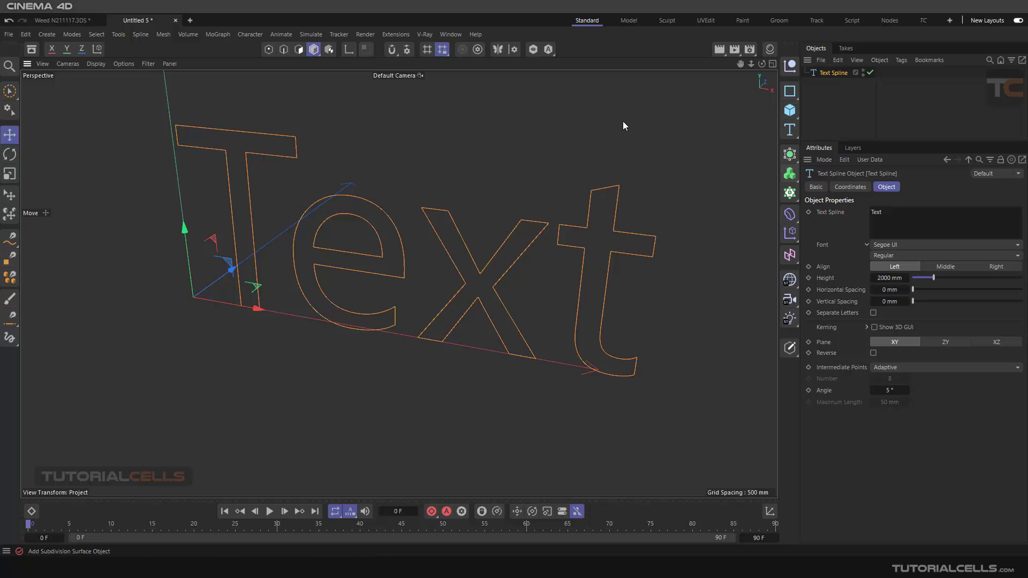
Add a MoSpline in Spline mode and assign the Text Spline as its Source Spline
{"action": "left_click", "coordinate": [224, 73]}
{"action": "left_click", "coordinate": [220, 35]}
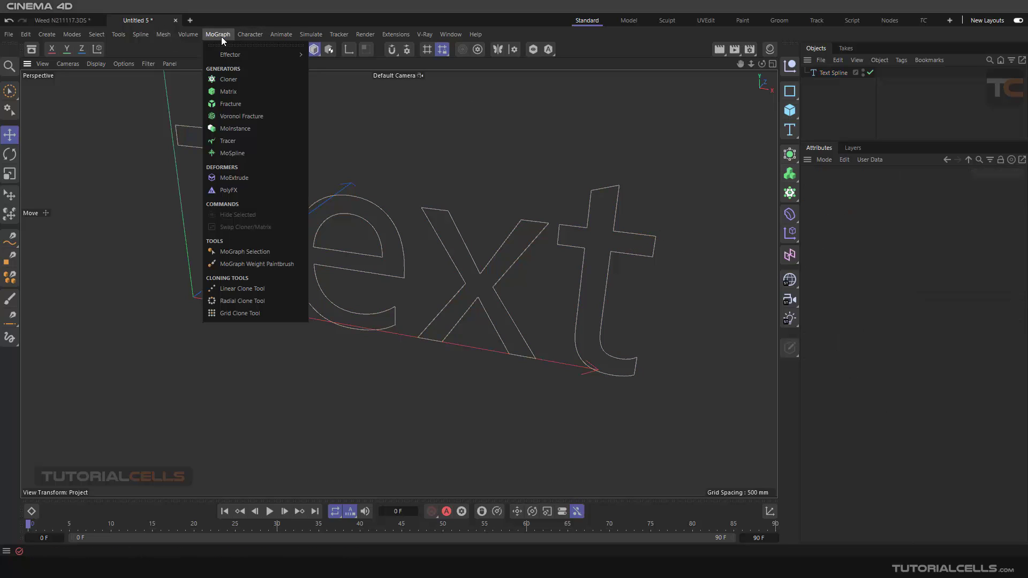
{"action": "left_click", "coordinate": [244, 154]}
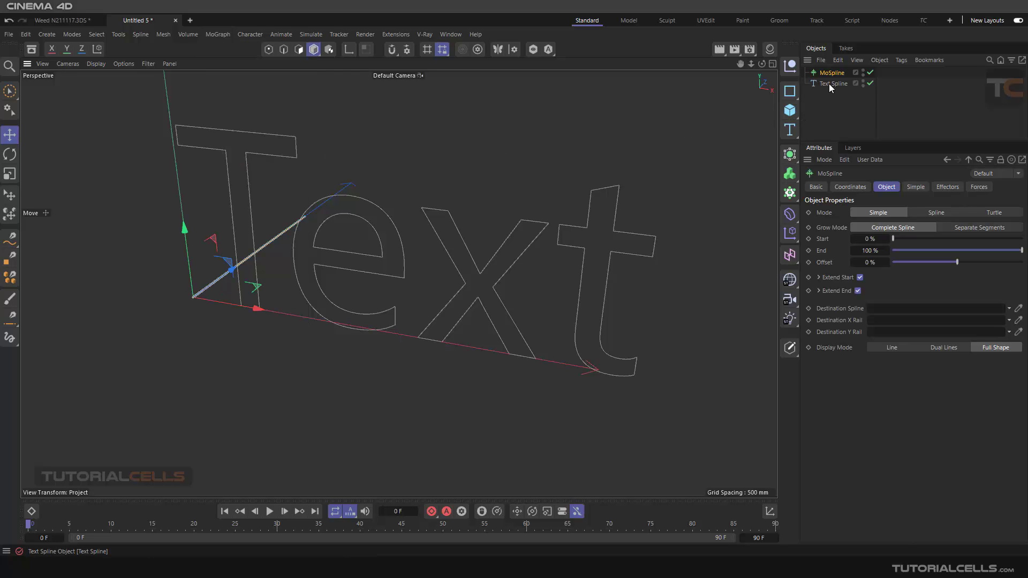
{"action": "left_click", "coordinate": [931, 212]}
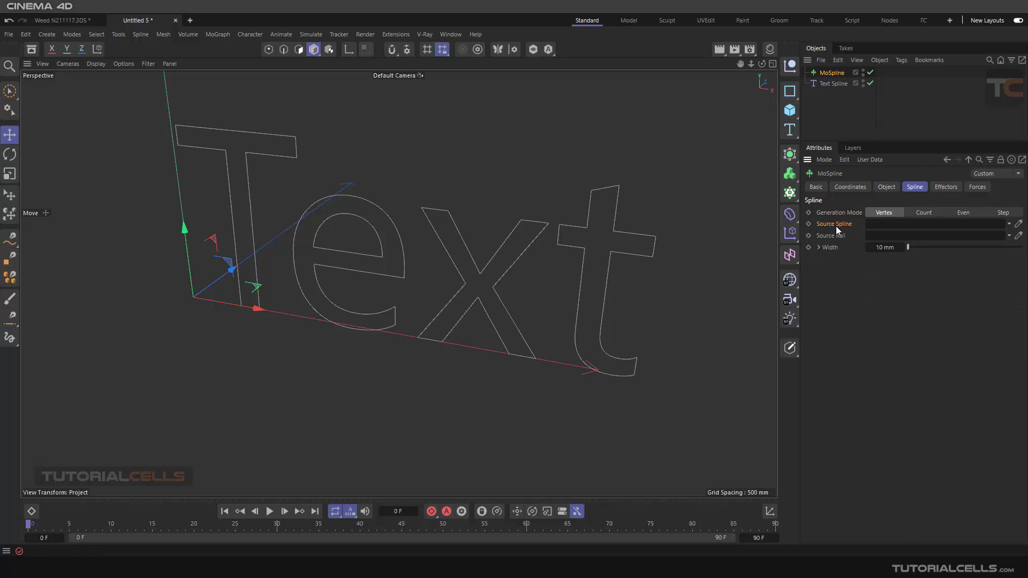
{"action": "left_click_drag", "start_coordinate": [822, 85], "coordinate": [878, 225]}
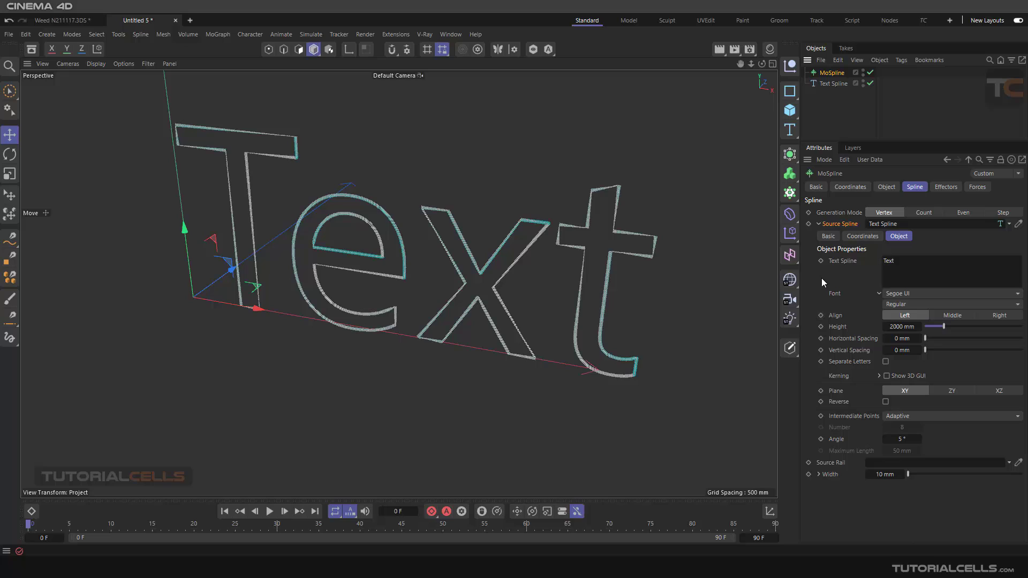
{"action": "left_click", "coordinate": [818, 224]}
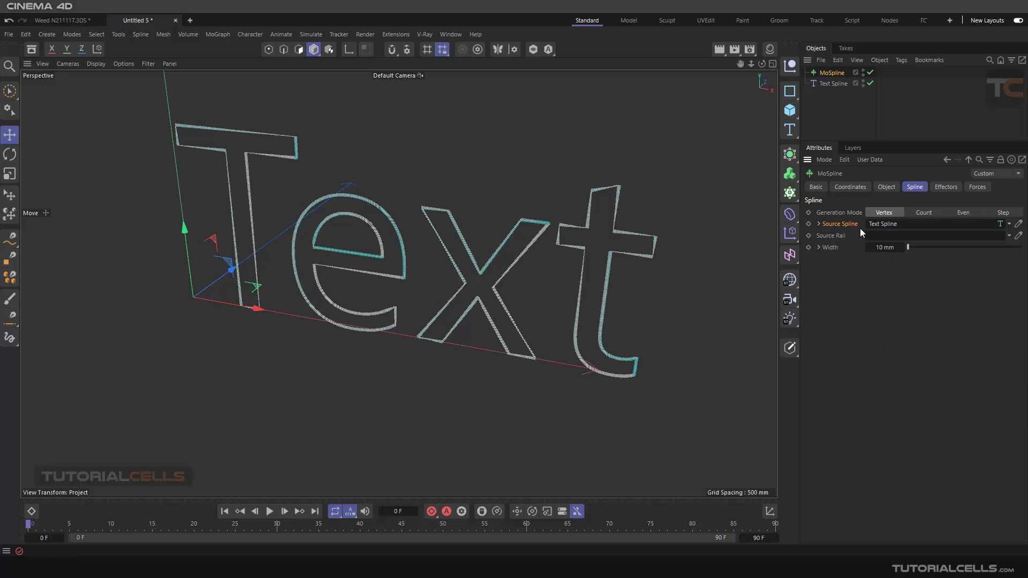
Try the Count, Even and Step generation modes on the MoSpline and return it to Vertex
{"action": "left_click", "coordinate": [912, 214]}
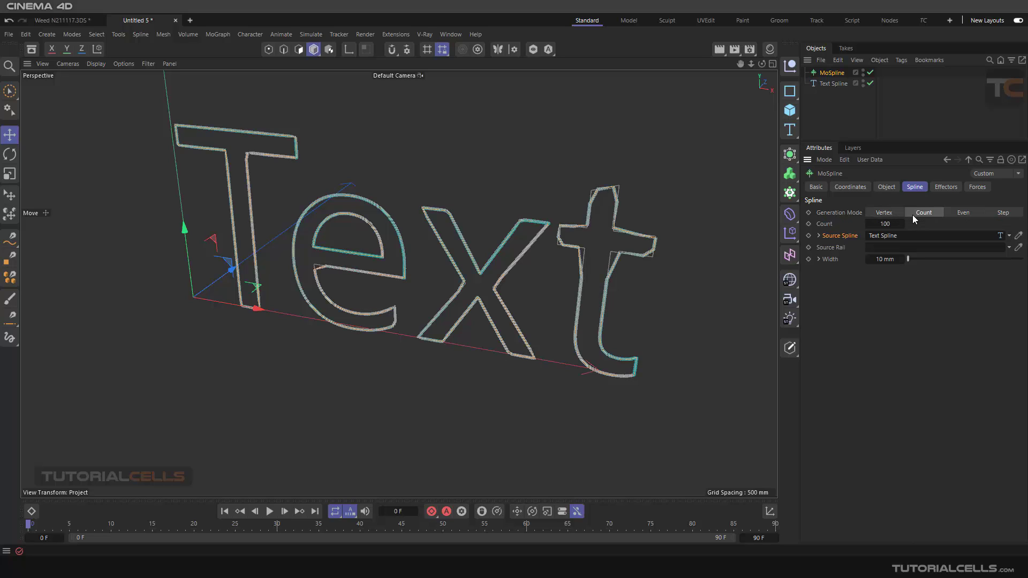
{"action": "left_click", "coordinate": [956, 213]}
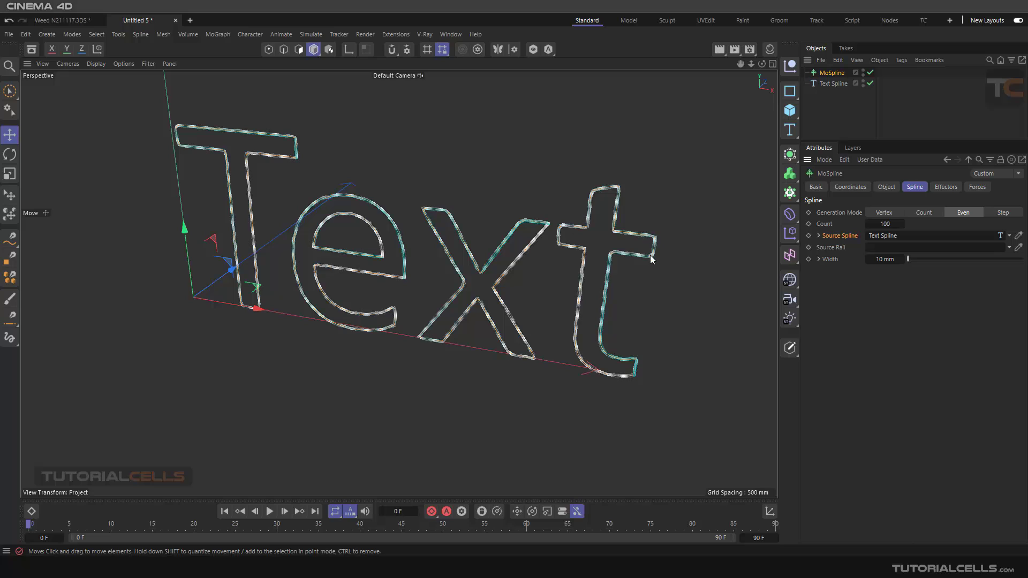
{"action": "left_click", "coordinate": [992, 214]}
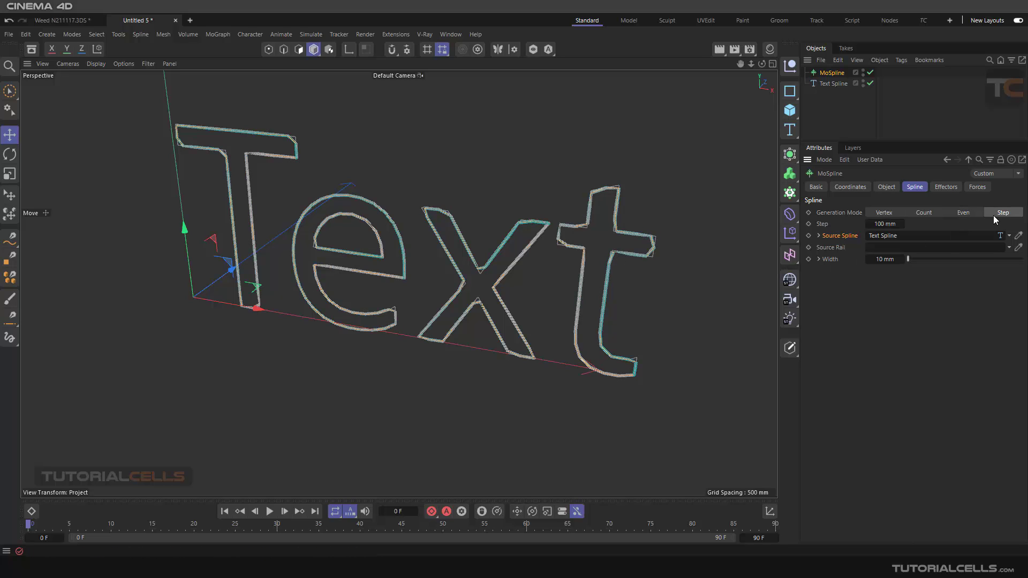
{"action": "left_click", "coordinate": [884, 212]}
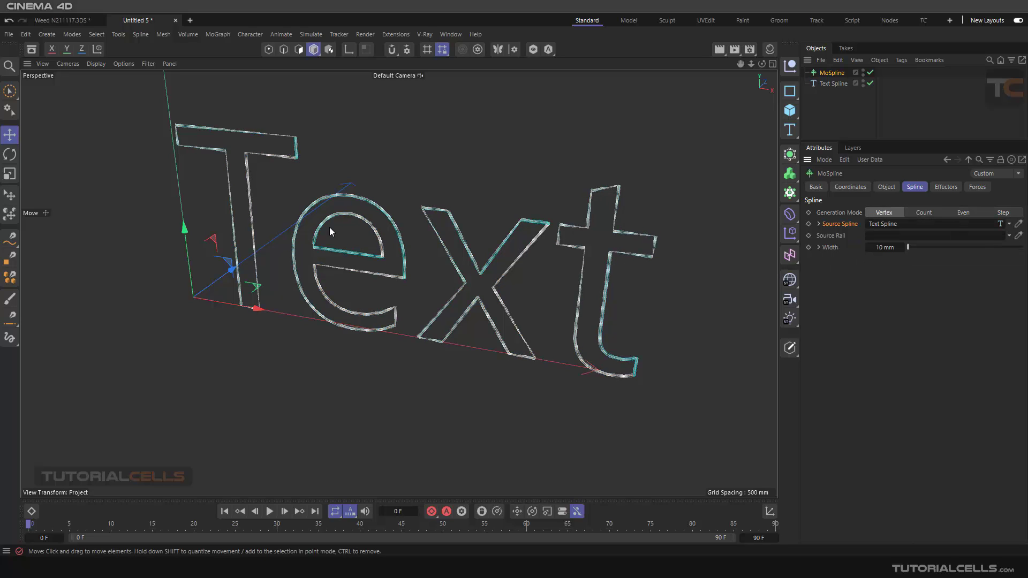
Try the MoSpline's End growth, keep it at 100 %, and set Grow Mode to Separate Segments
{"action": "left_click", "coordinate": [880, 190]}
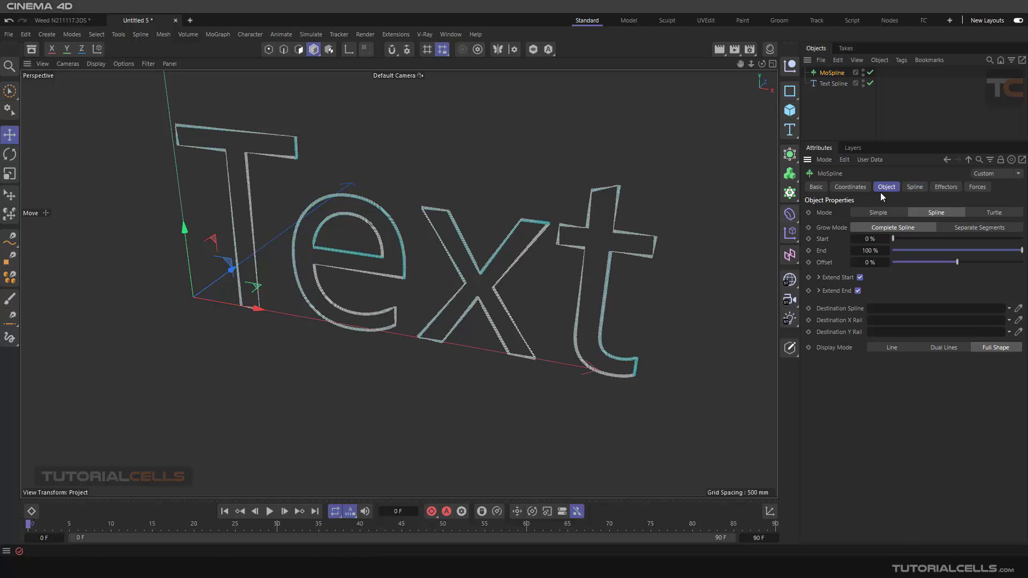
{"action": "mouse_move", "coordinate": [1006, 251]}
{"action": "left_mouse_down"}
{"action": "mouse_move", "coordinate": [952, 247]}
{"action": "mouse_move", "coordinate": [1021, 250]}
{"action": "mouse_move", "coordinate": [902, 232]}
{"action": "mouse_move", "coordinate": [1025, 234]}
{"action": "left_mouse_up"}
{"action": "left_click", "coordinate": [972, 228]}
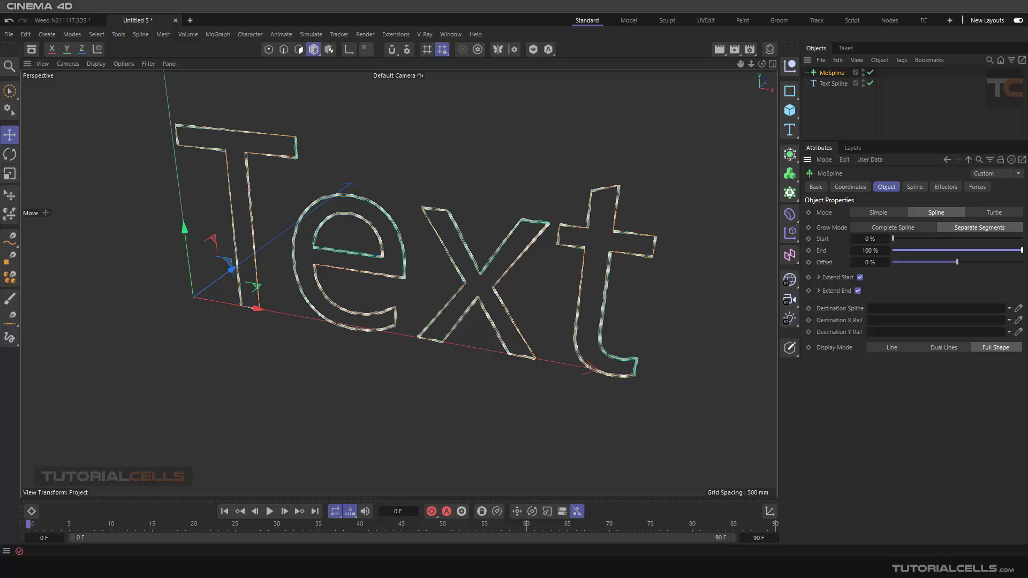
Try Count generation with separate segments, restore Vertex, and inspect the letter outlines up close with Width kept at 10 mm
{"action": "left_click", "coordinate": [914, 189]}
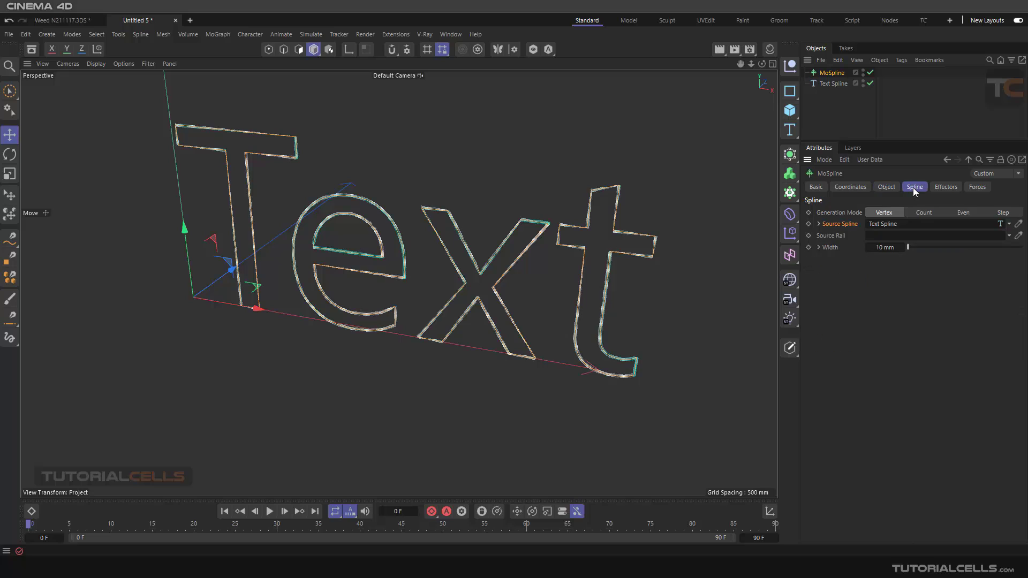
{"action": "left_click", "coordinate": [919, 213]}
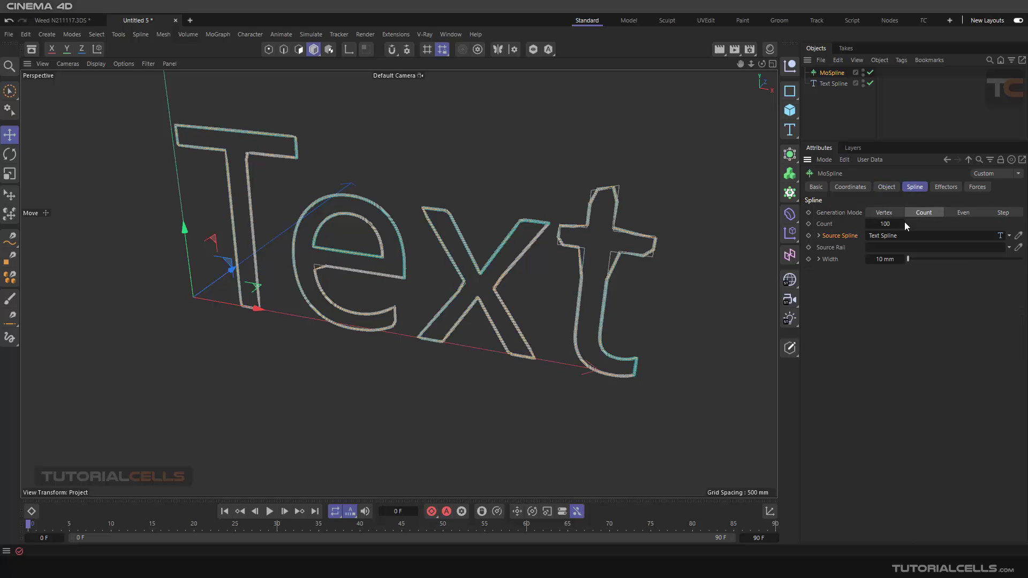
{"action": "left_click", "coordinate": [888, 214]}
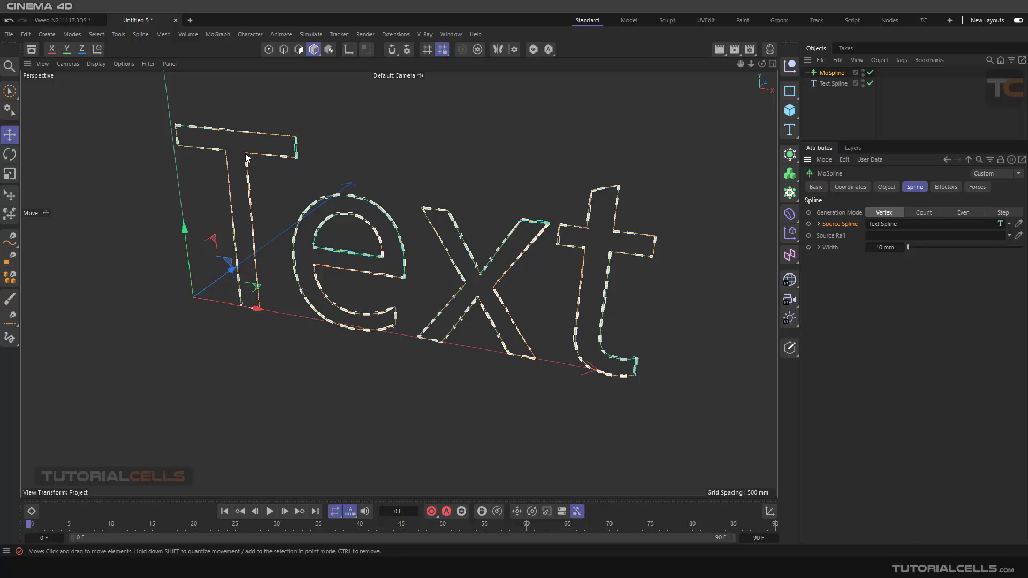
{"action": "scroll", "coordinate": [337, 219], "scroll_direction": "up", "scroll_amount": 3}
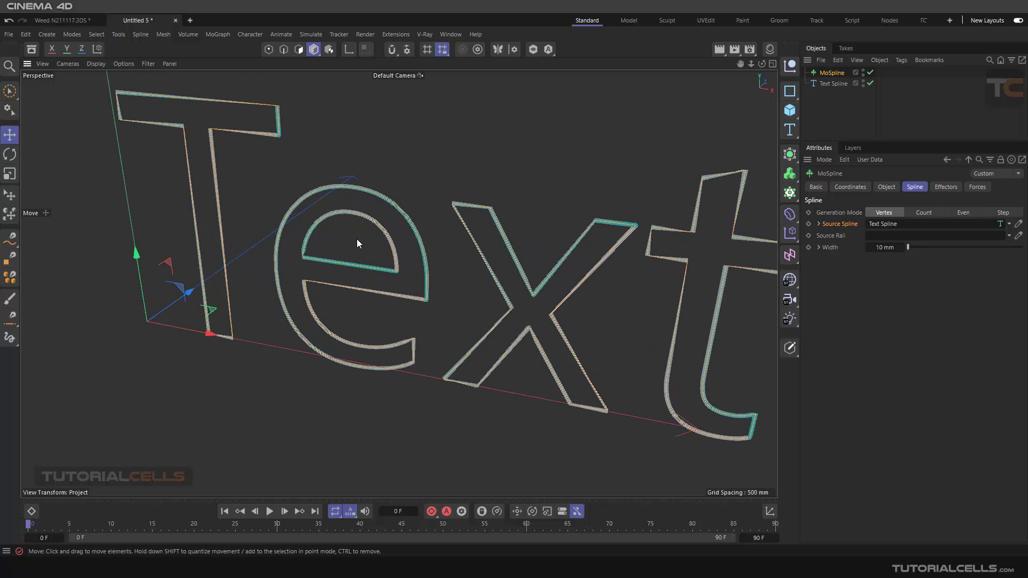
{"action": "scroll", "coordinate": [457, 283], "scroll_direction": "down", "scroll_amount": 2}
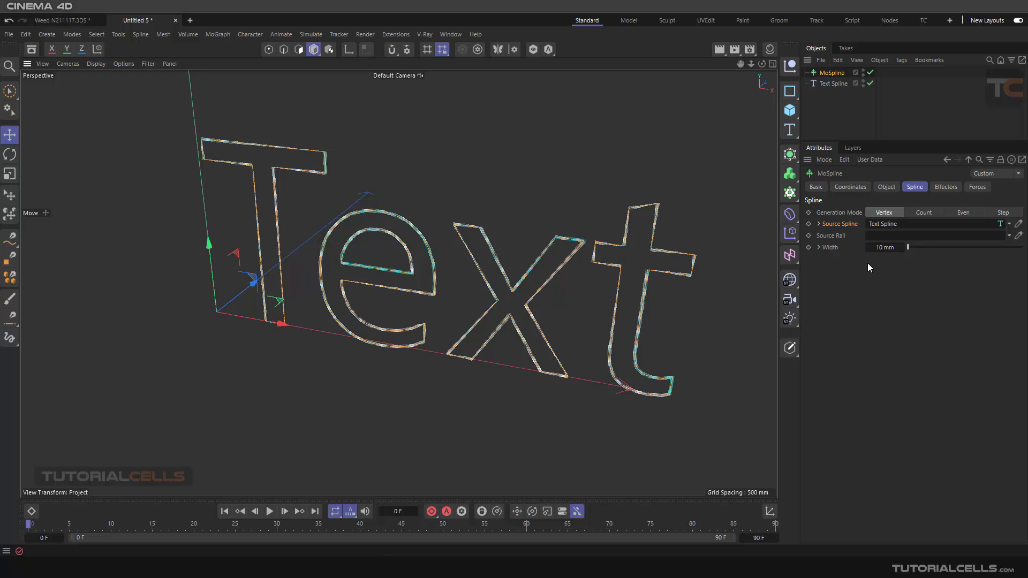
{"action": "left_click_drag", "start_coordinate": [907, 249], "coordinate": [907, 248]}
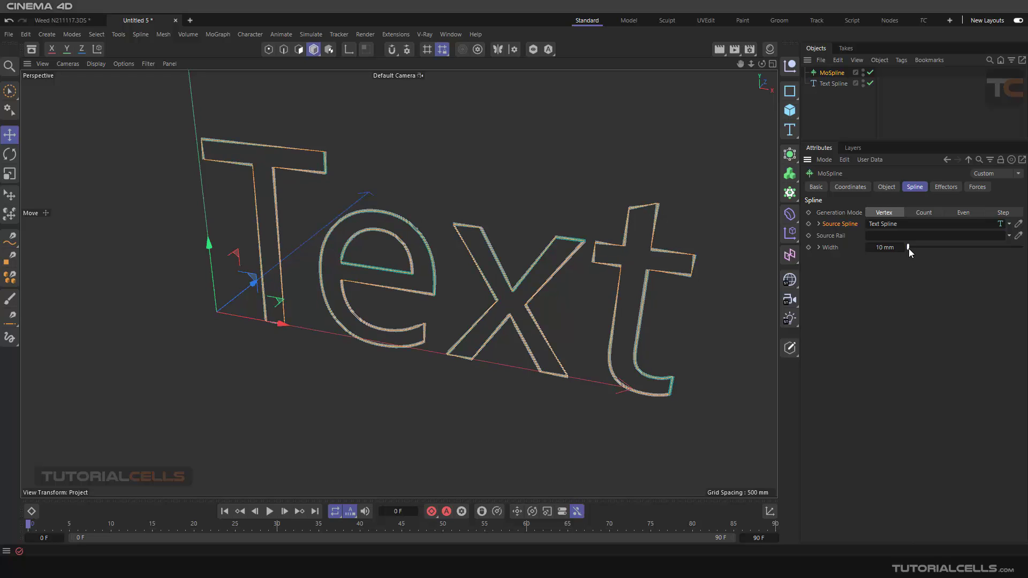
Try Count generation with a count of 160, compare it with Even and Step, and return the MoSpline to Vertex
{"action": "left_click", "coordinate": [929, 213]}
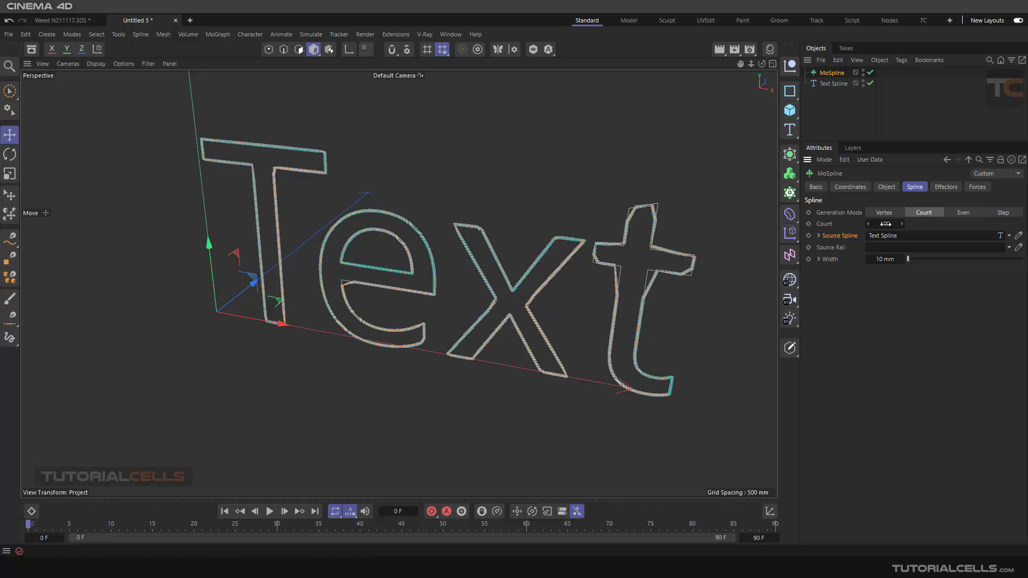
{"action": "left_click_drag", "start_coordinate": [885, 224], "coordinate": [917, 224]}
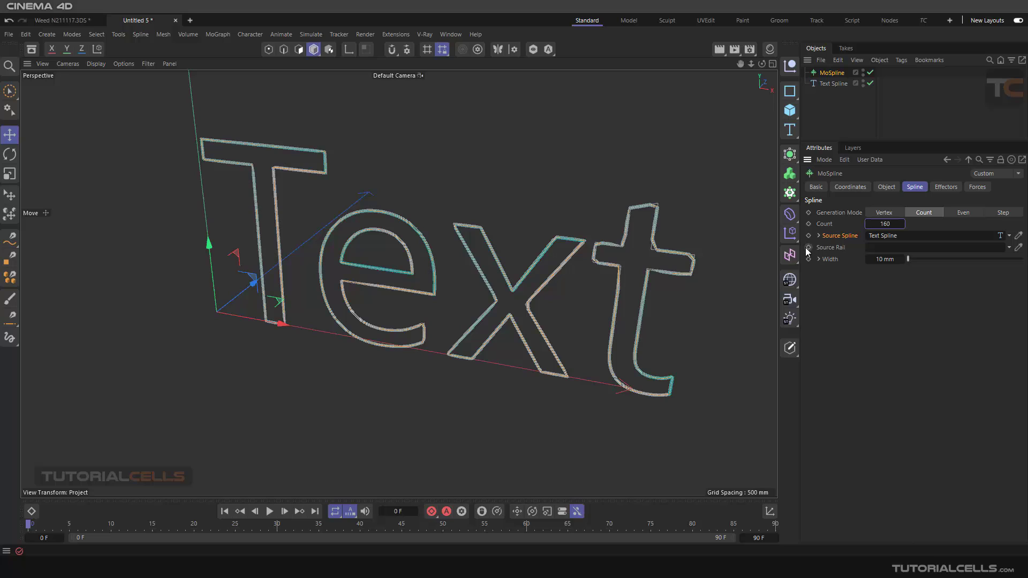
{"action": "left_click", "coordinate": [958, 213]}
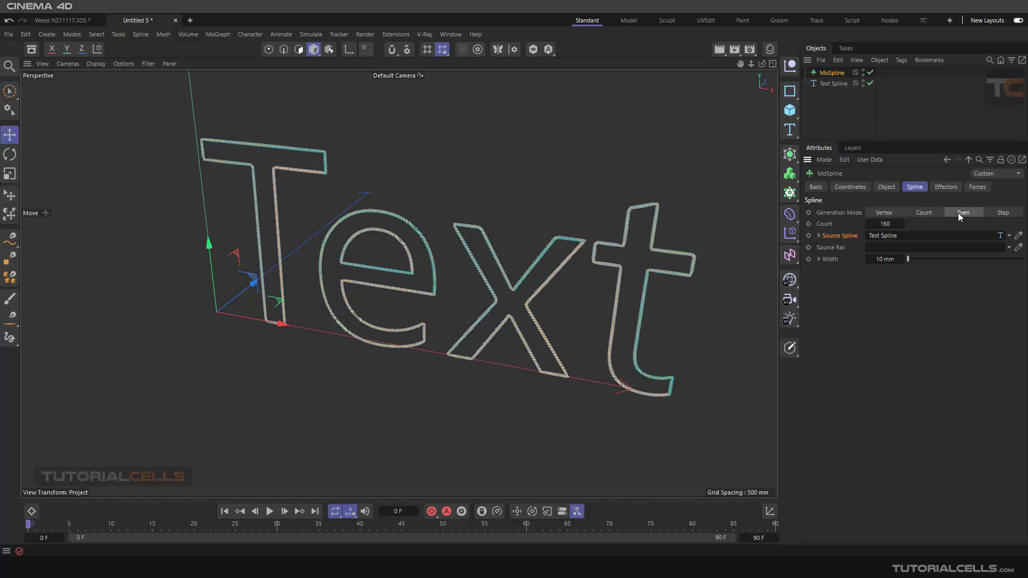
{"action": "left_click", "coordinate": [994, 214]}
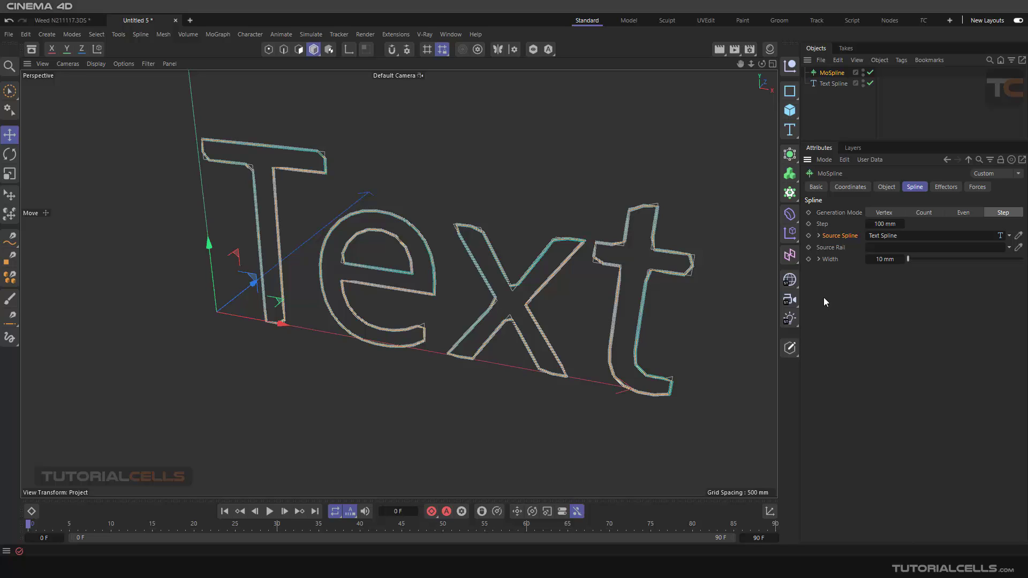
{"action": "left_click", "coordinate": [882, 213]}
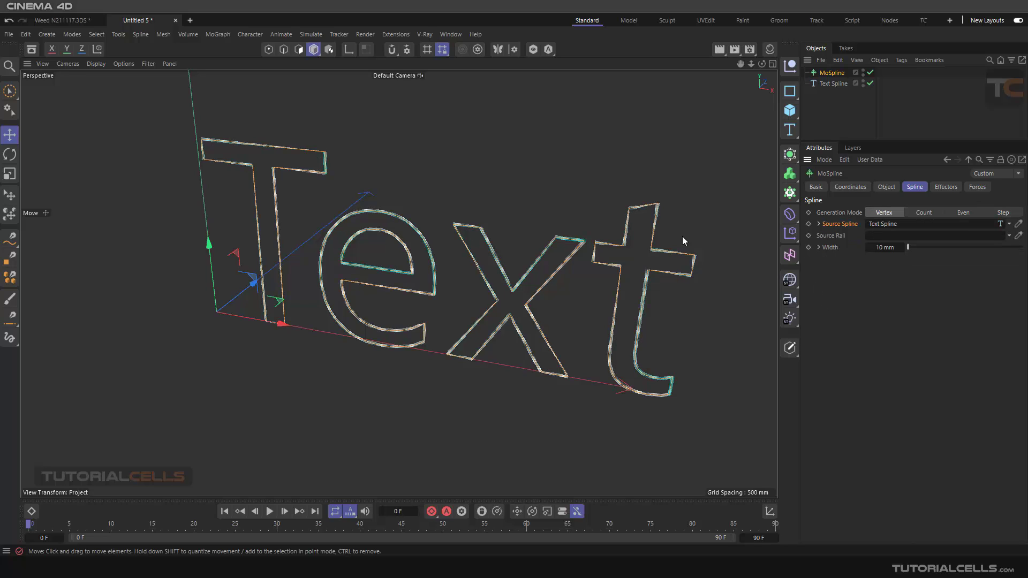
{"action": "scroll", "coordinate": [606, 280], "scroll_direction": "down", "scroll_amount": 1}
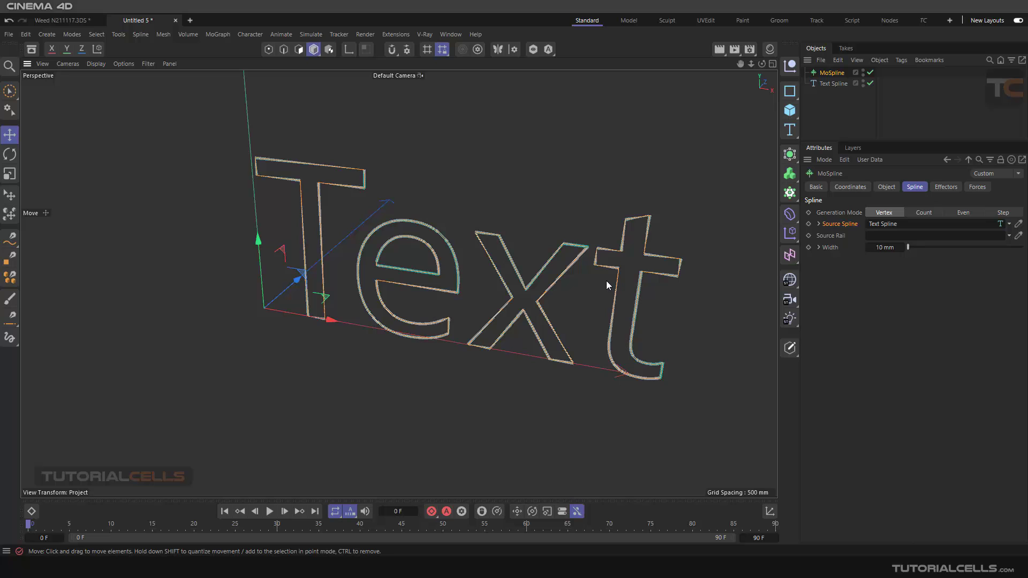
{"action": "scroll", "coordinate": [605, 295], "scroll_direction": "up", "scroll_amount": 2}
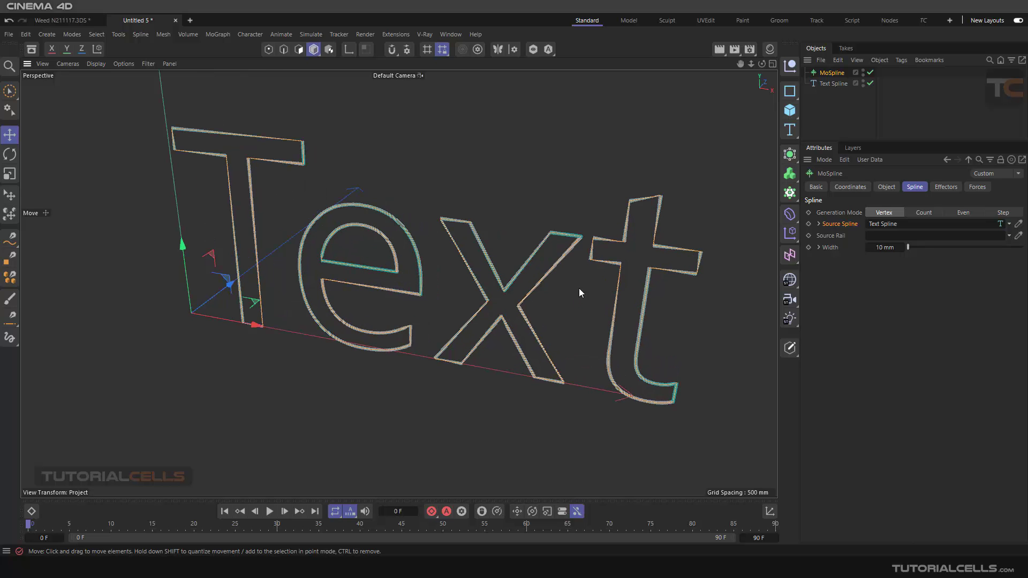
{"action": "middle_click_drag", "start_coordinate": [609, 293], "coordinate": [546, 298], "text": "alt"}
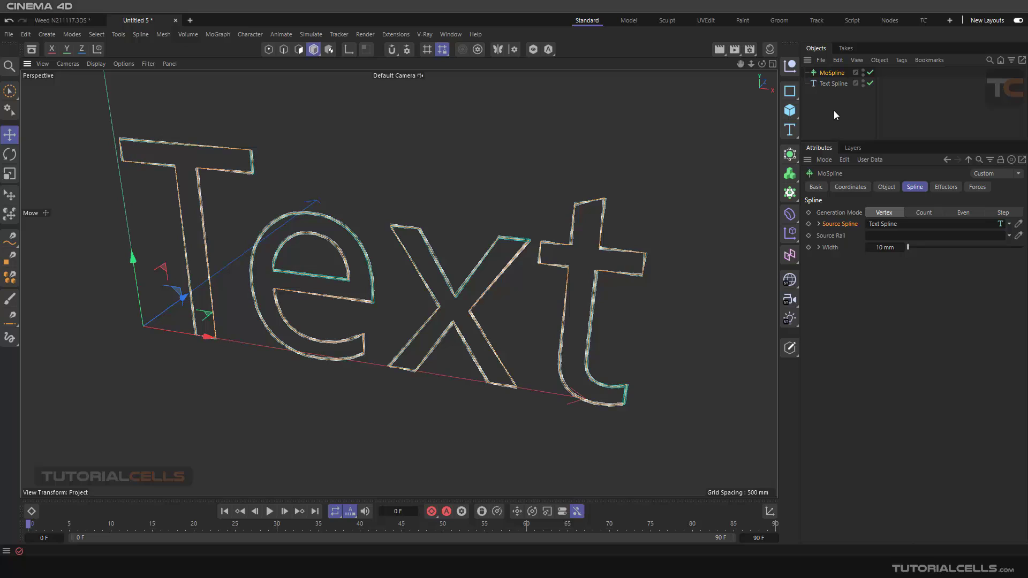
{"action": "left_click_drag", "start_coordinate": [834, 109], "coordinate": [818, 70]}
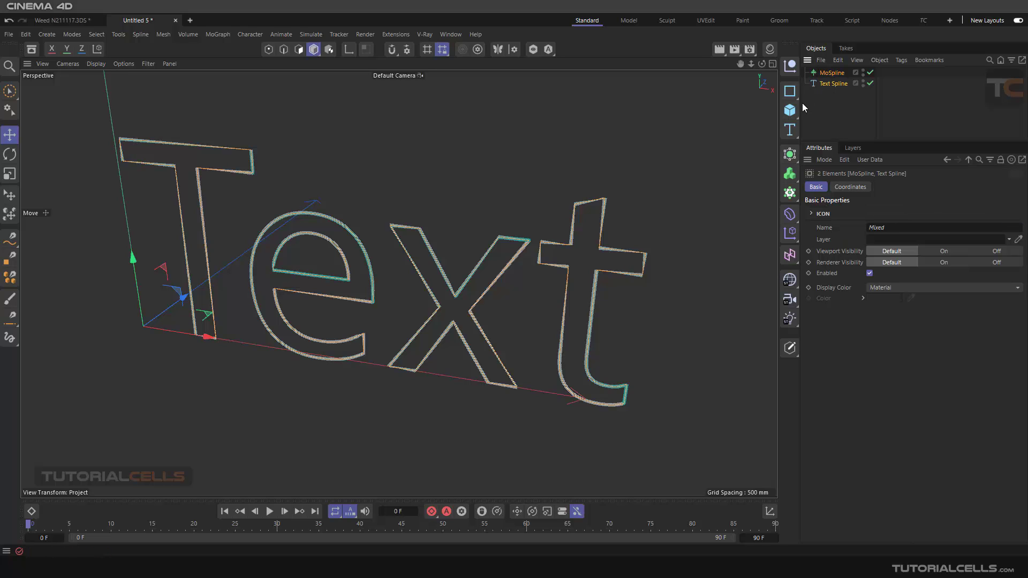
Switch to the Weed N211117.3DS document and frame the sub01 plant model closer in the perspective view
{"action": "left_click", "coordinate": [74, 19]}
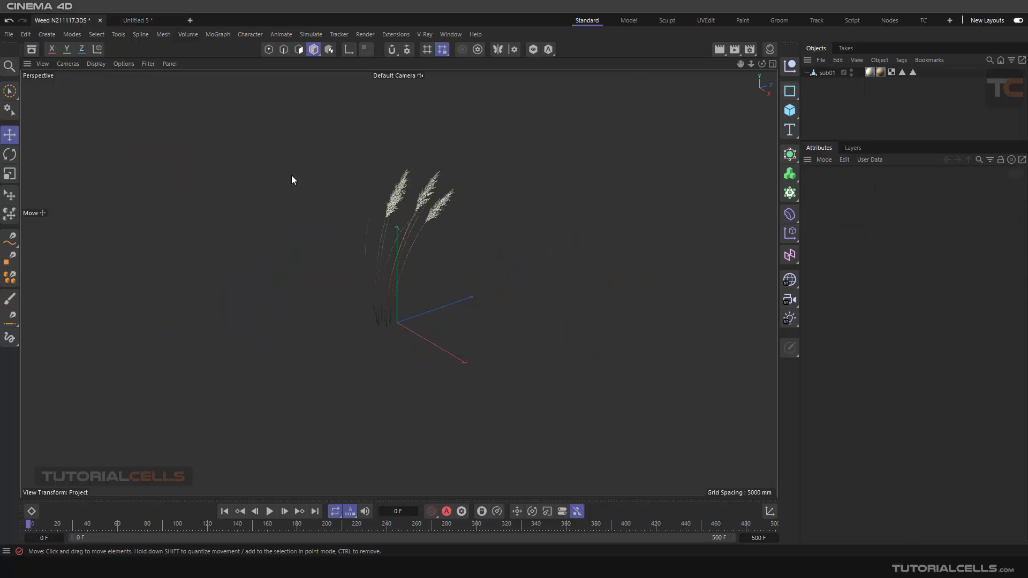
{"action": "scroll", "coordinate": [409, 251], "scroll_direction": "up", "scroll_amount": 5}
{"action": "left_click_drag", "start_coordinate": [418, 248], "coordinate": [435, 275], "text": "alt"}
{"action": "middle_click_drag", "start_coordinate": [435, 275], "coordinate": [498, 267], "text": "alt"}
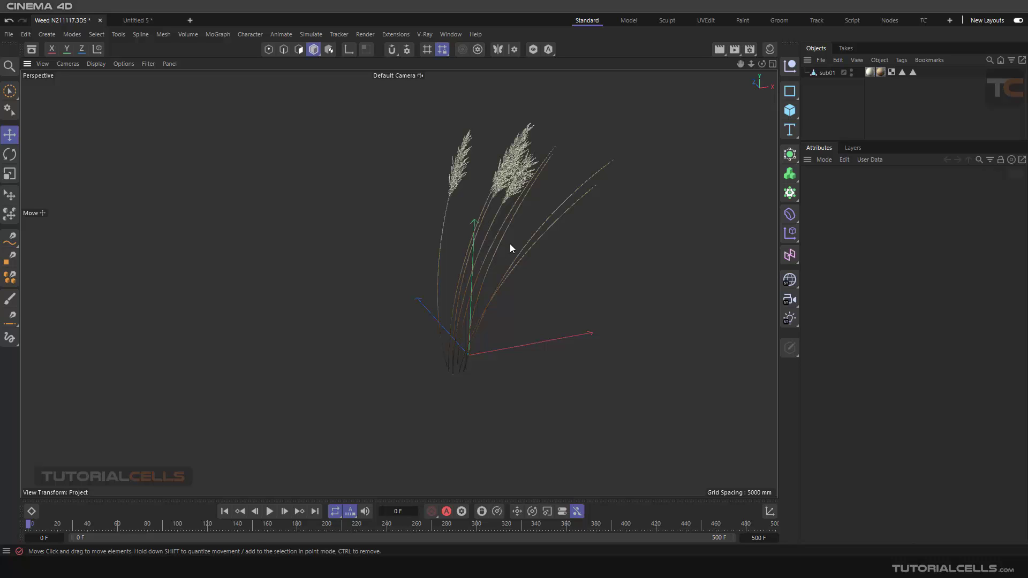
{"action": "left_click", "coordinate": [826, 73]}
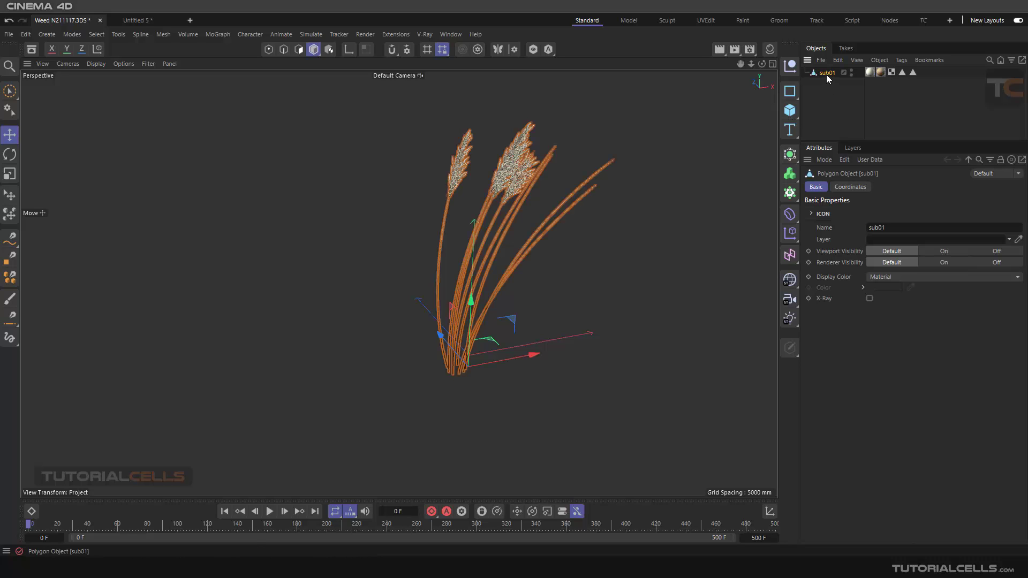
{"action": "left_click", "coordinate": [679, 223]}
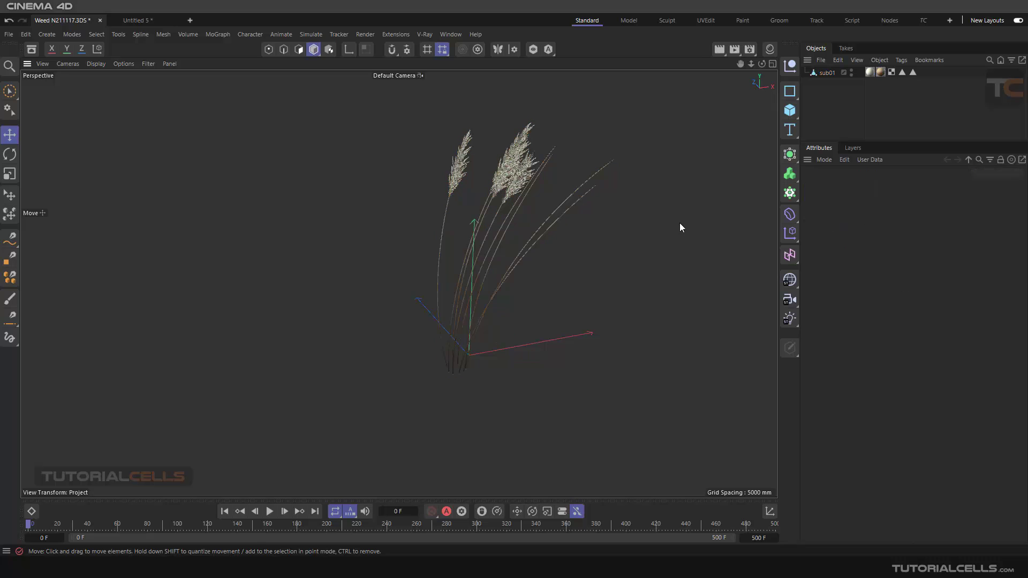
Add a MoSpline to the weed scene and view it together with the plant
{"action": "left_click", "coordinate": [220, 36]}
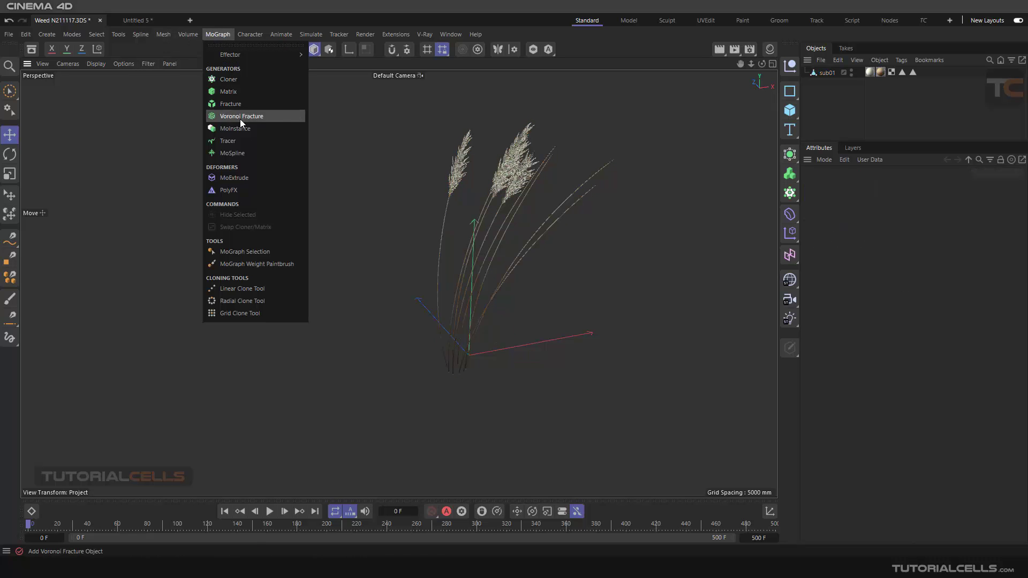
{"action": "left_click", "coordinate": [249, 150]}
{"action": "left_click_drag", "start_coordinate": [557, 246], "coordinate": [461, 265], "text": "alt"}
{"action": "scroll", "coordinate": [566, 277], "scroll_direction": "down", "scroll_amount": 3}
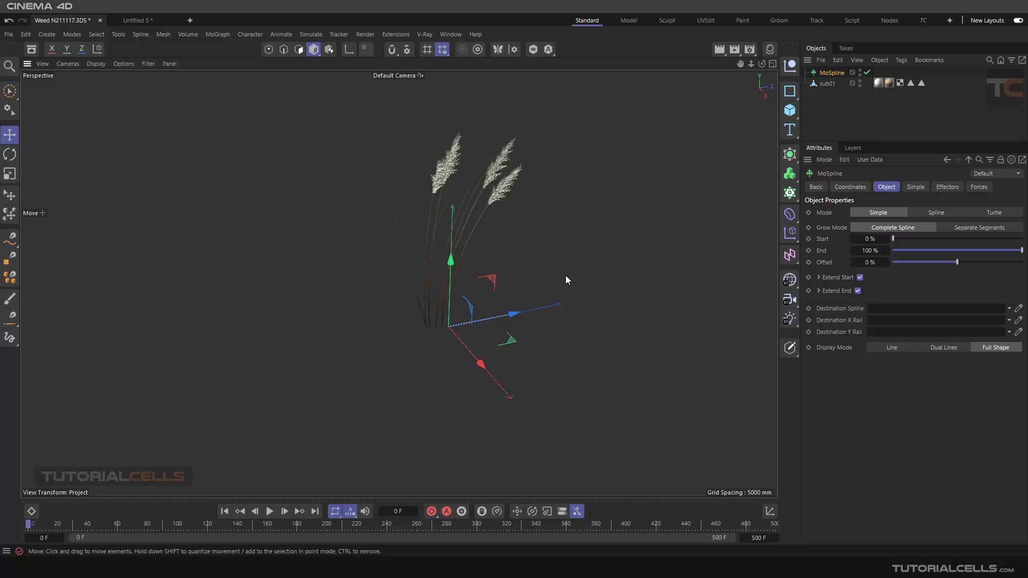
Add a Spline Wrap deformer to the weed scene and reselect the MoSpline to show its object properties
{"action": "left_click", "coordinate": [789, 214]}
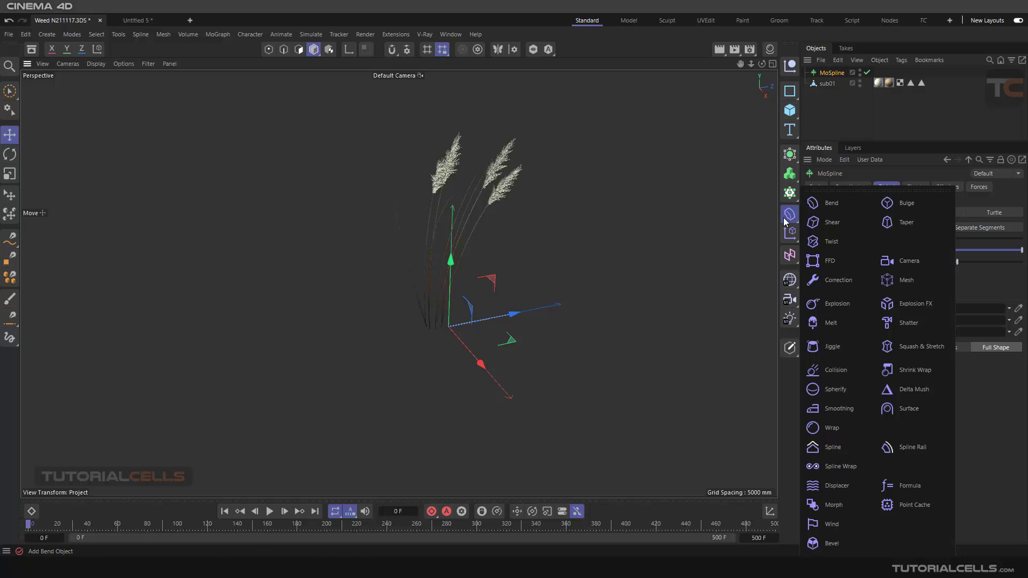
{"action": "left_click", "coordinate": [836, 467]}
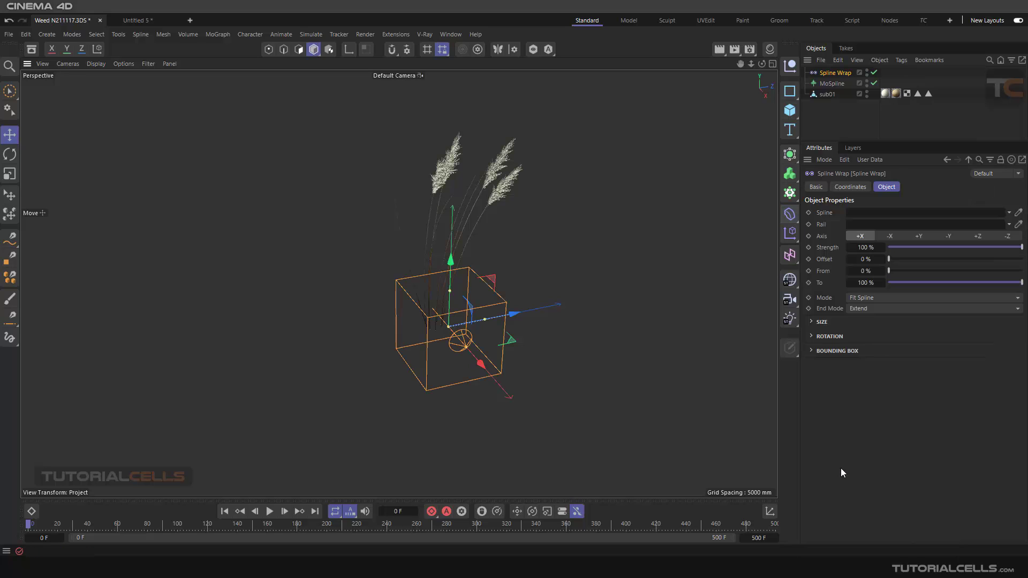
{"action": "left_click", "coordinate": [830, 84]}
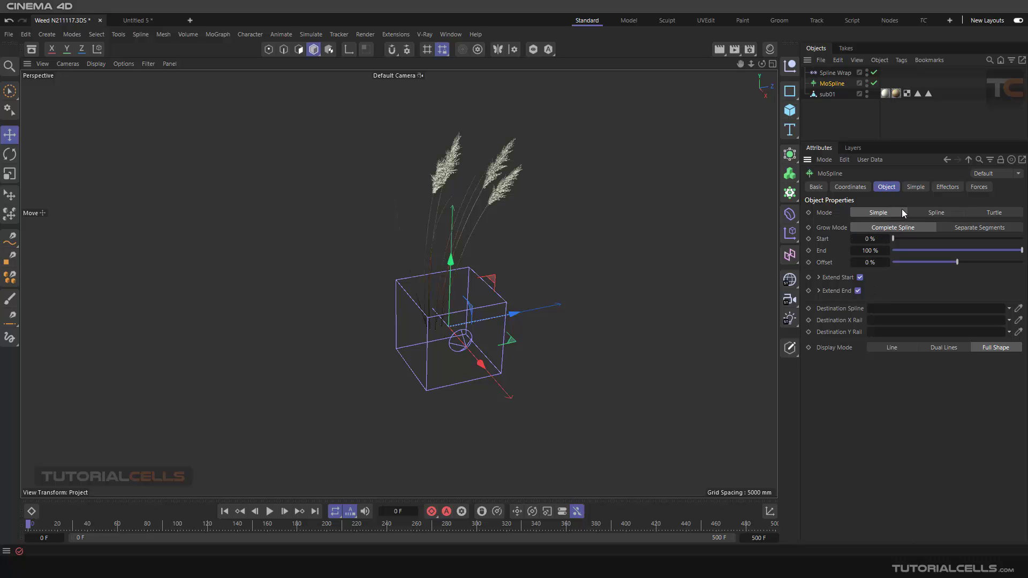
Set the MoSpline's Angle P to 90° in its Simple settings so the spline stands upright beside the plant
{"action": "left_click", "coordinate": [913, 187]}
{"action": "double_click", "coordinate": [866, 260]}
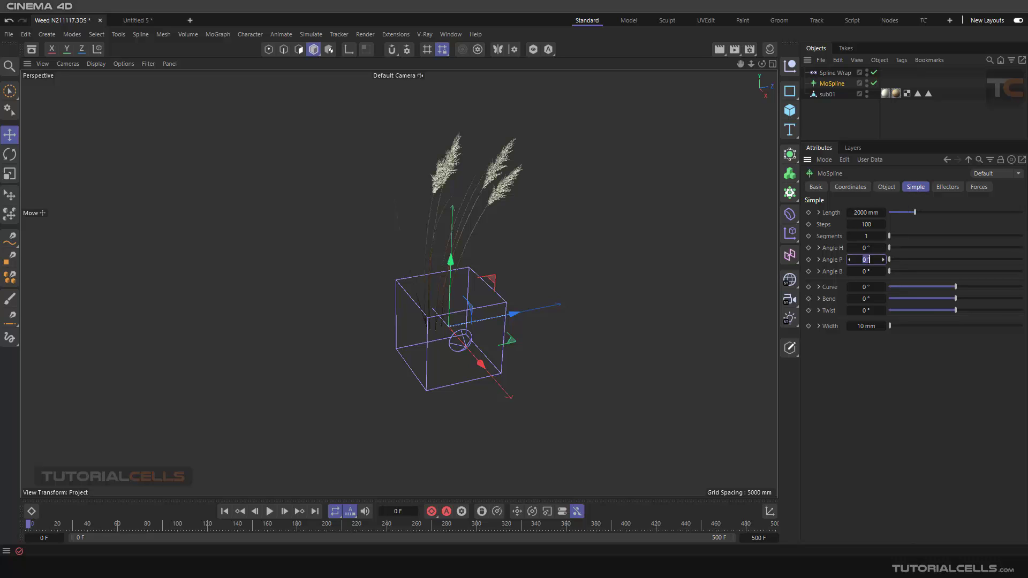
{"action": "type", "text": "90"}
{"action": "key", "text": "Return"}
{"action": "scroll", "coordinate": [400, 287], "scroll_direction": "up", "scroll_amount": 3}
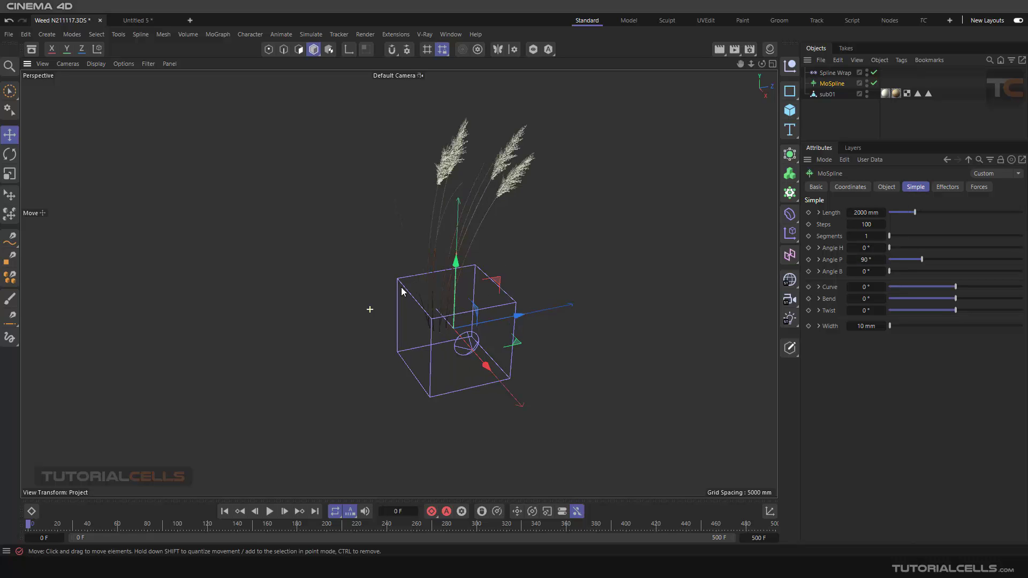
{"action": "left_click_drag", "start_coordinate": [497, 295], "coordinate": [379, 246], "text": "alt"}
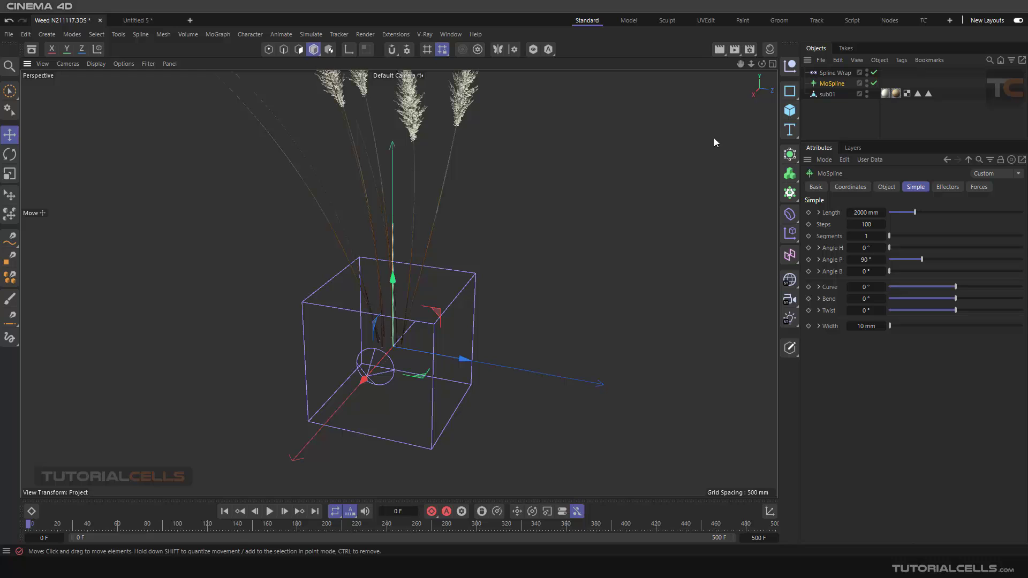
Disable the Spline Wrap and lengthen the MoSpline to about 4880 mm to match the plant's height
{"action": "left_click", "coordinate": [873, 72]}
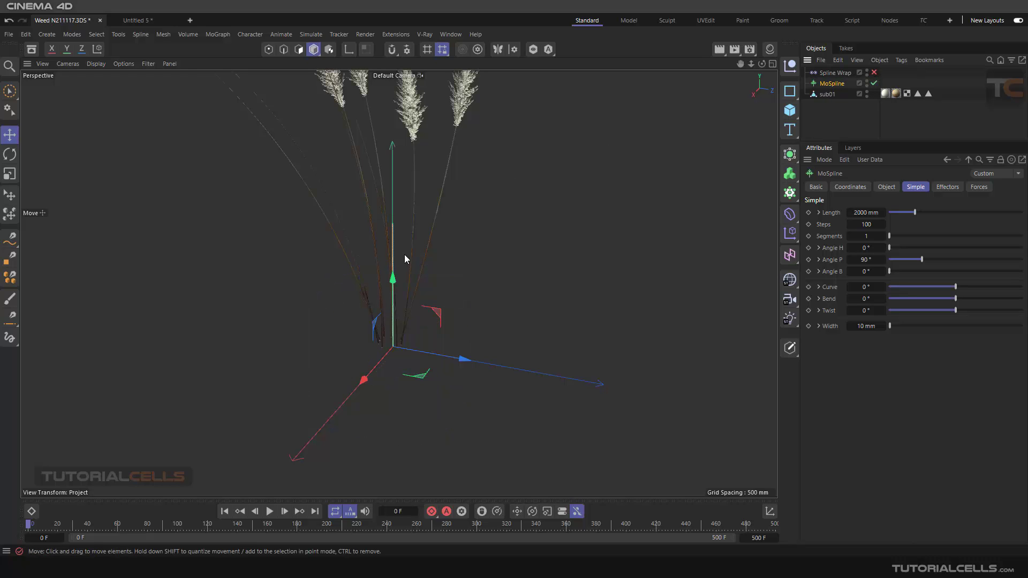
{"action": "scroll", "coordinate": [403, 255], "scroll_direction": "down", "scroll_amount": 3}
{"action": "left_click_drag", "start_coordinate": [914, 212], "coordinate": [945, 208]}
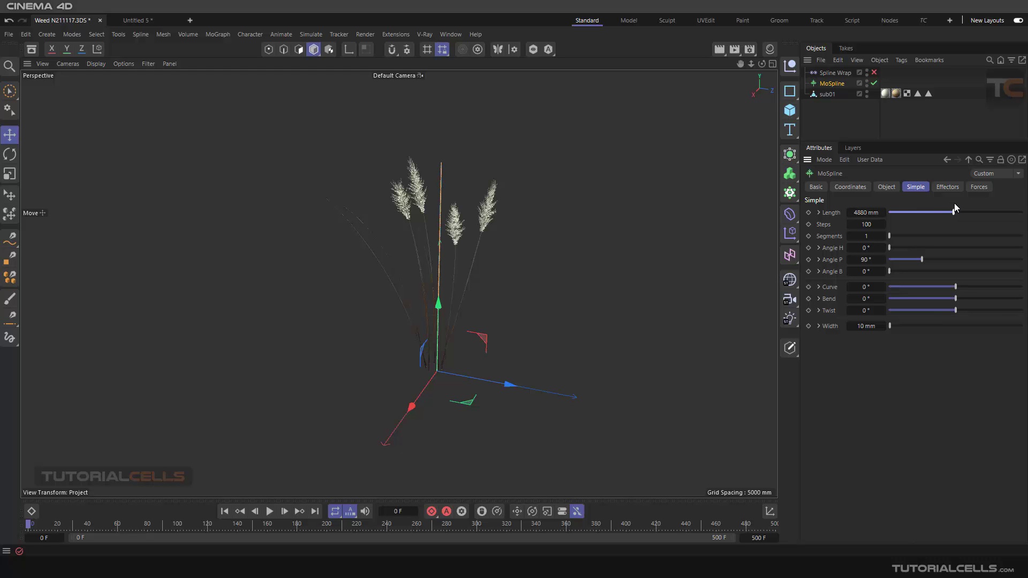
{"action": "left_click_drag", "start_coordinate": [406, 245], "coordinate": [438, 242], "text": "alt"}
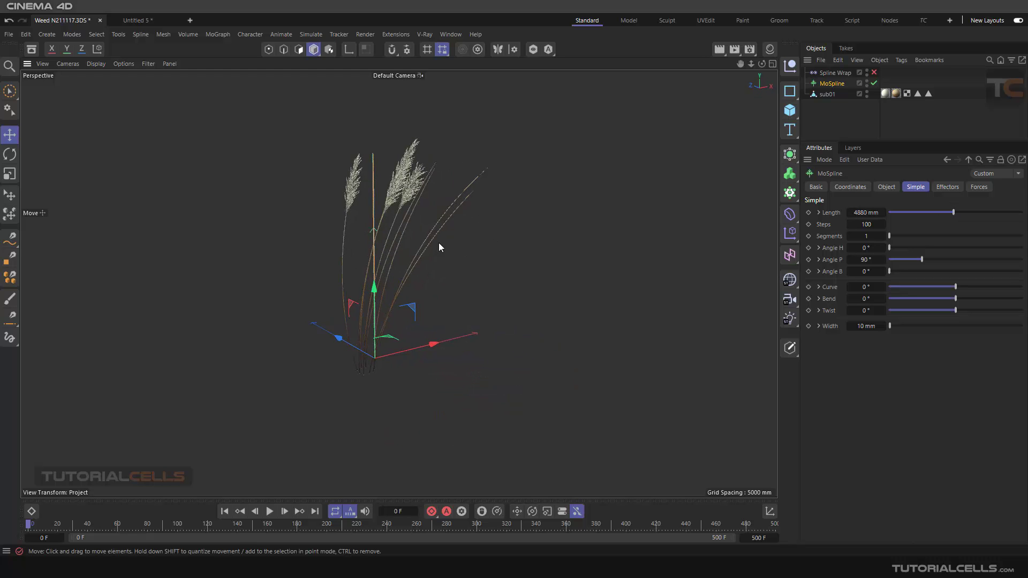
{"action": "scroll", "coordinate": [420, 212], "scroll_direction": "up", "scroll_amount": 4}
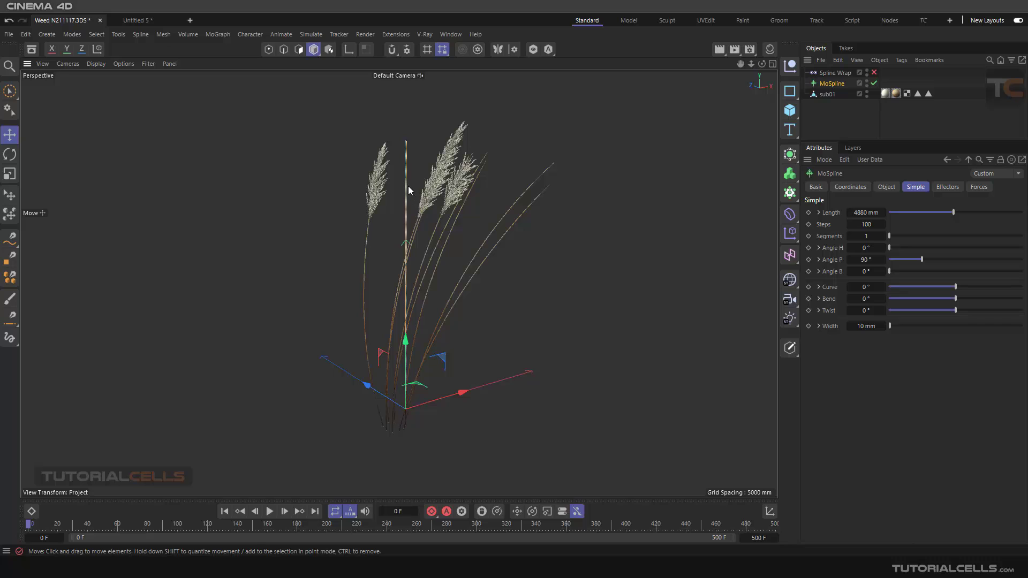
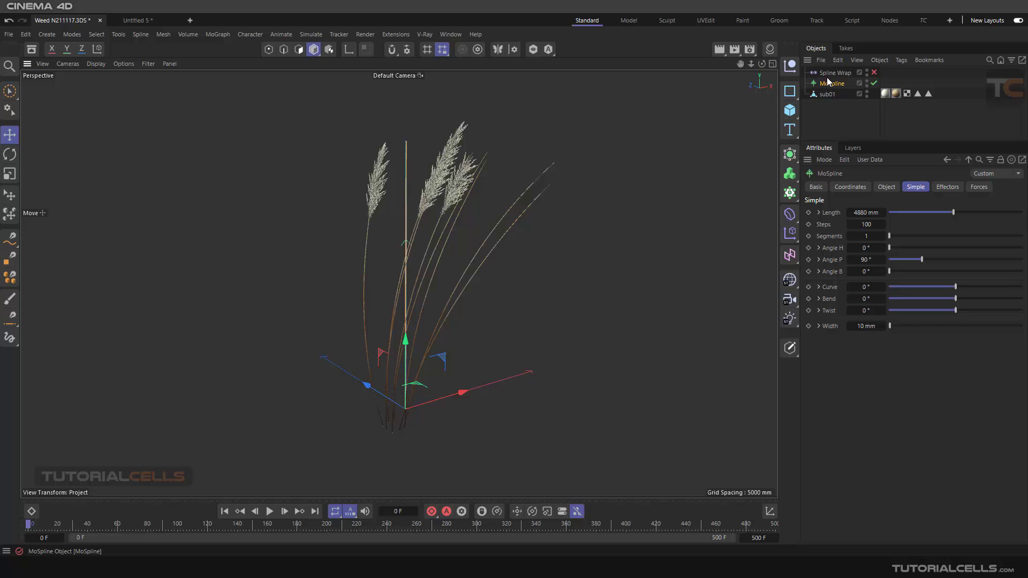
Re-enable the Spline Wrap and make it a child of the sub01 plant model
{"action": "left_click", "coordinate": [874, 73]}
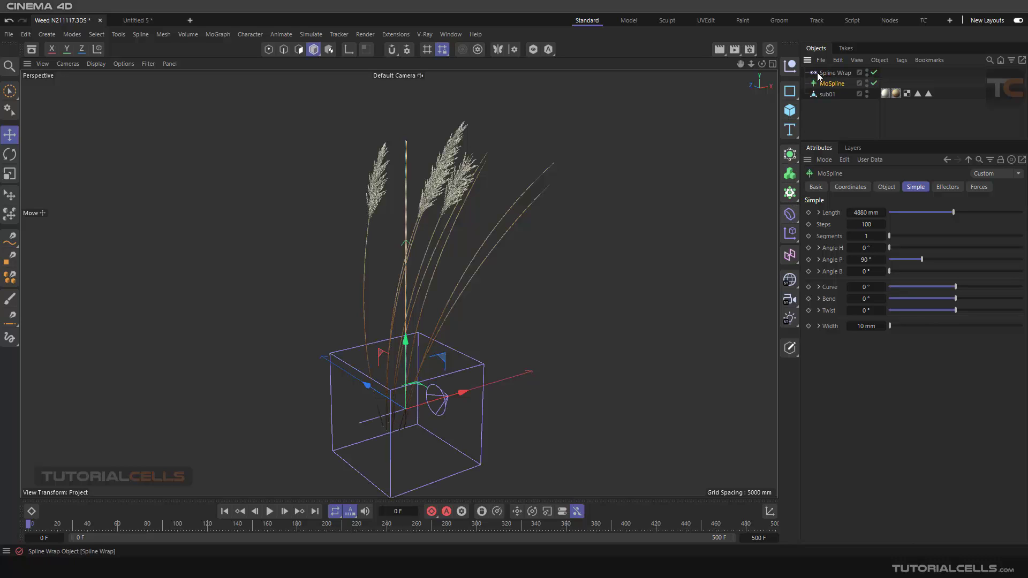
{"action": "left_click_drag", "start_coordinate": [818, 76], "coordinate": [827, 92]}
{"action": "scroll", "coordinate": [470, 224], "scroll_direction": "down", "scroll_amount": 2}
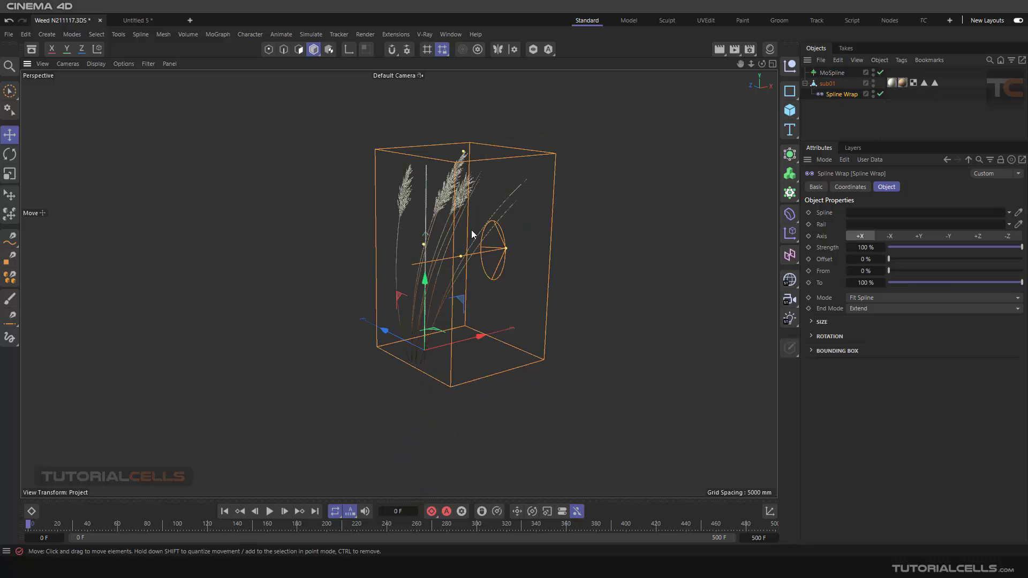
{"action": "left_click_drag", "start_coordinate": [512, 241], "coordinate": [378, 252], "text": "alt"}
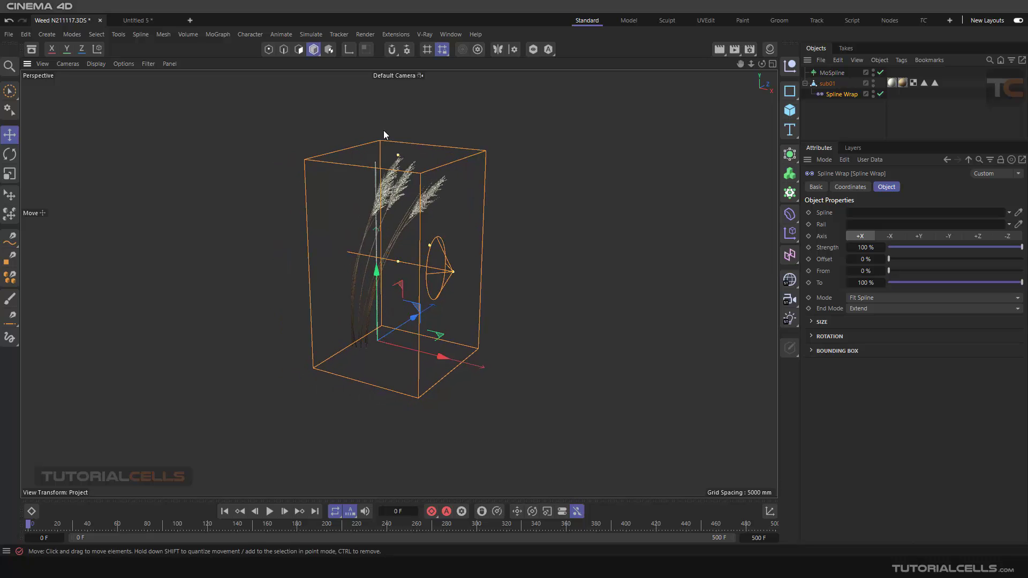
Set the Spline Wrap's axis to +Y and assign the MoSpline as its spline
{"action": "left_click", "coordinate": [921, 237]}
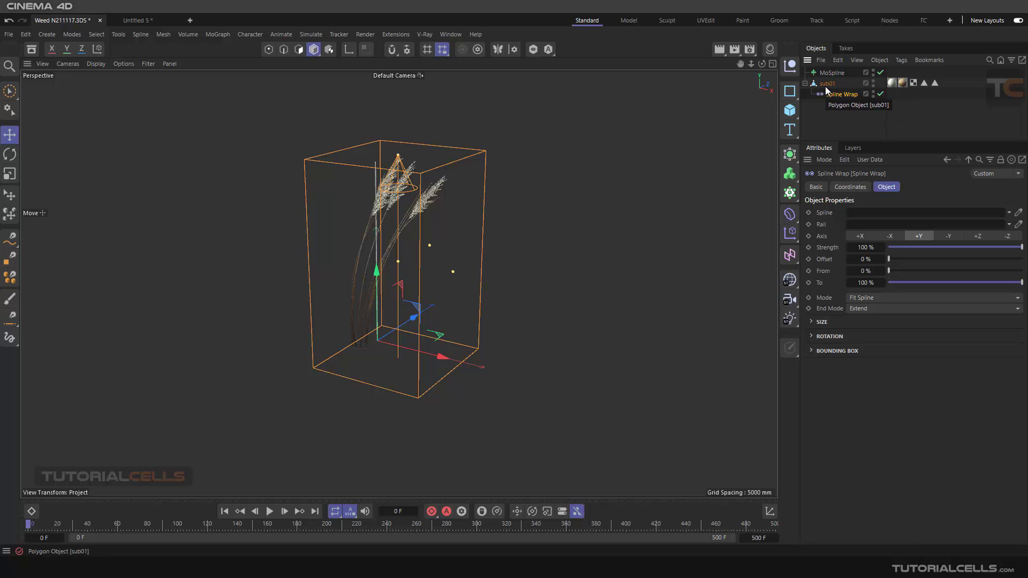
{"action": "left_click_drag", "start_coordinate": [829, 73], "coordinate": [892, 209]}
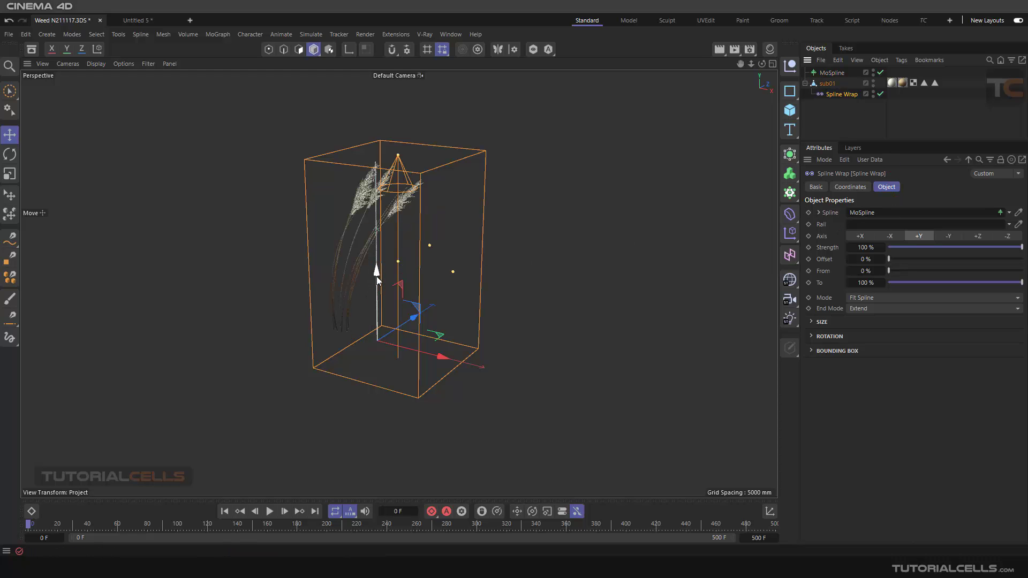
{"action": "left_click_drag", "start_coordinate": [377, 277], "coordinate": [374, 266], "text": "alt"}
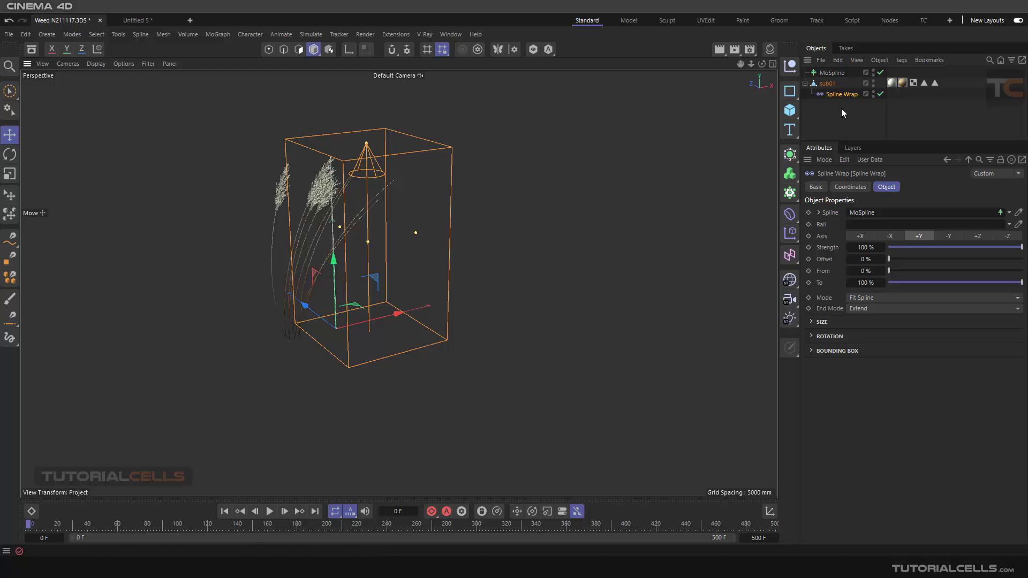
Adjust the MoSpline to Length 4600 mm, Angle P 91°, Curve -23°, Bend -11° and Width 0.01 mm to bend the plant
{"action": "left_click", "coordinate": [835, 73]}
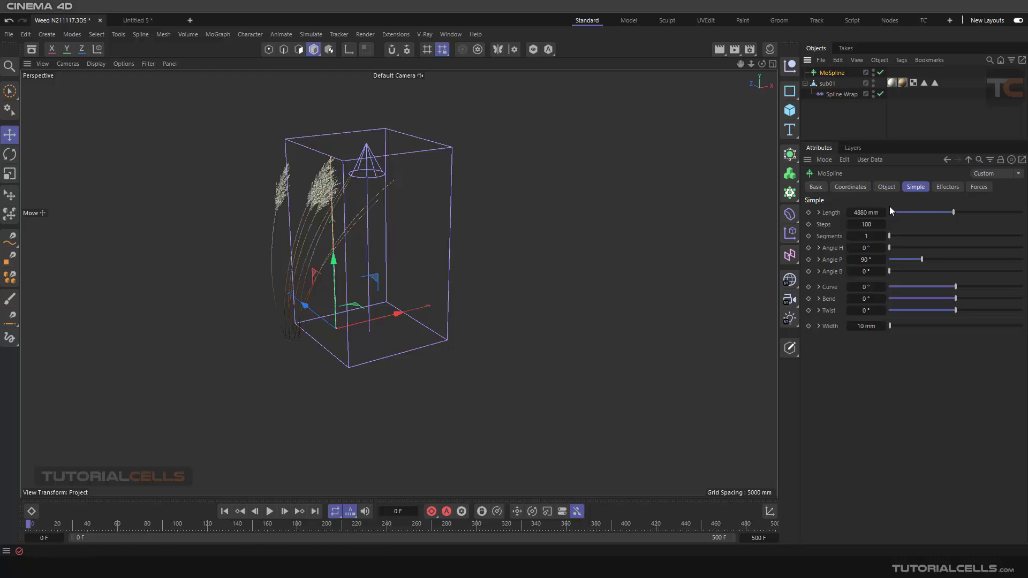
{"action": "left_click_drag", "start_coordinate": [952, 212], "coordinate": [949, 216]}
{"action": "left_click_drag", "start_coordinate": [919, 258], "coordinate": [953, 302]}
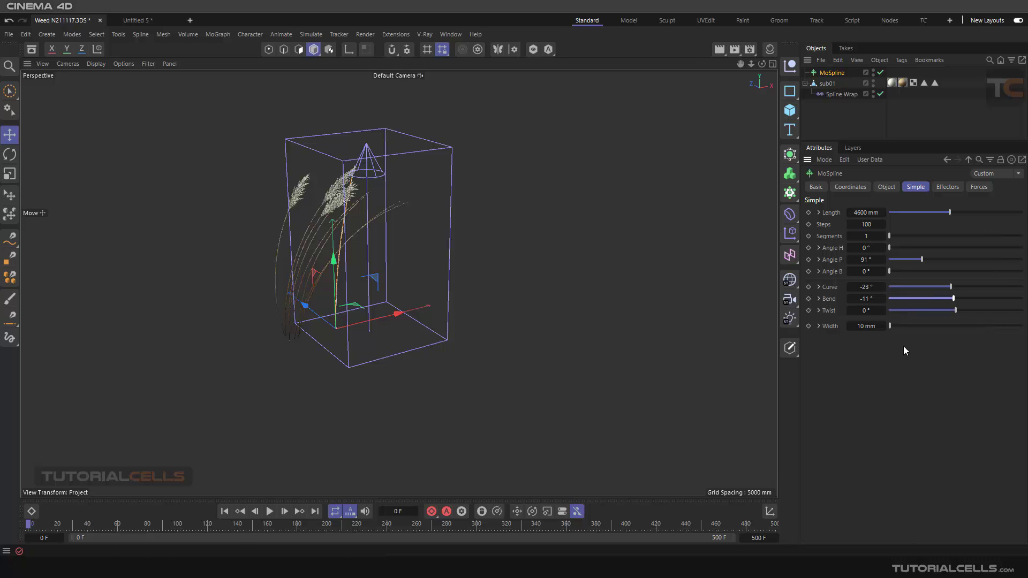
{"action": "left_click_drag", "start_coordinate": [889, 326], "coordinate": [889, 328]}
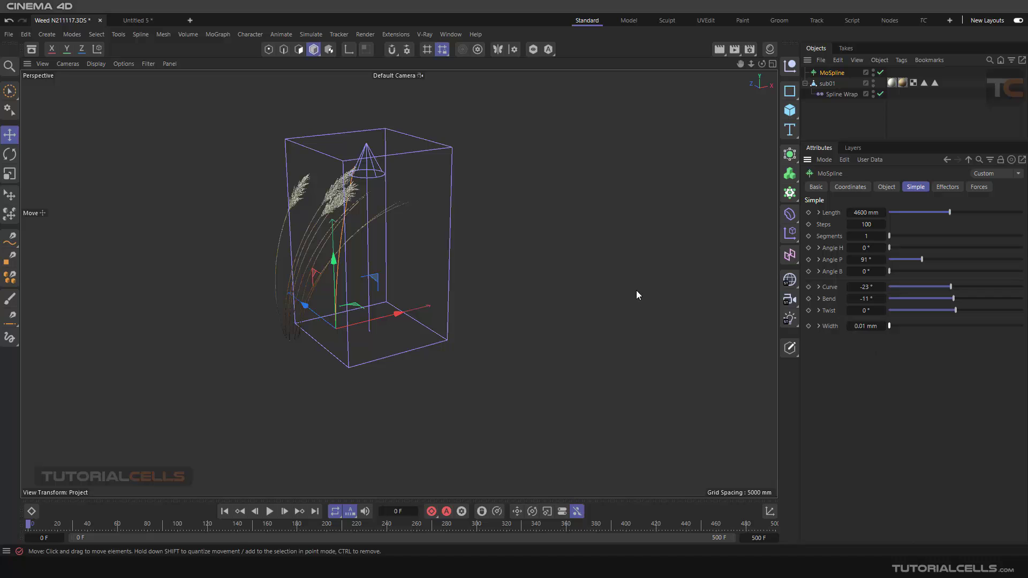
Render the perspective view to check the bent plant, and return to the normal viewport display
{"action": "scroll", "coordinate": [315, 287], "scroll_direction": "up", "scroll_amount": 3}
{"action": "middle_click_drag", "start_coordinate": [341, 271], "coordinate": [427, 293], "text": "alt"}
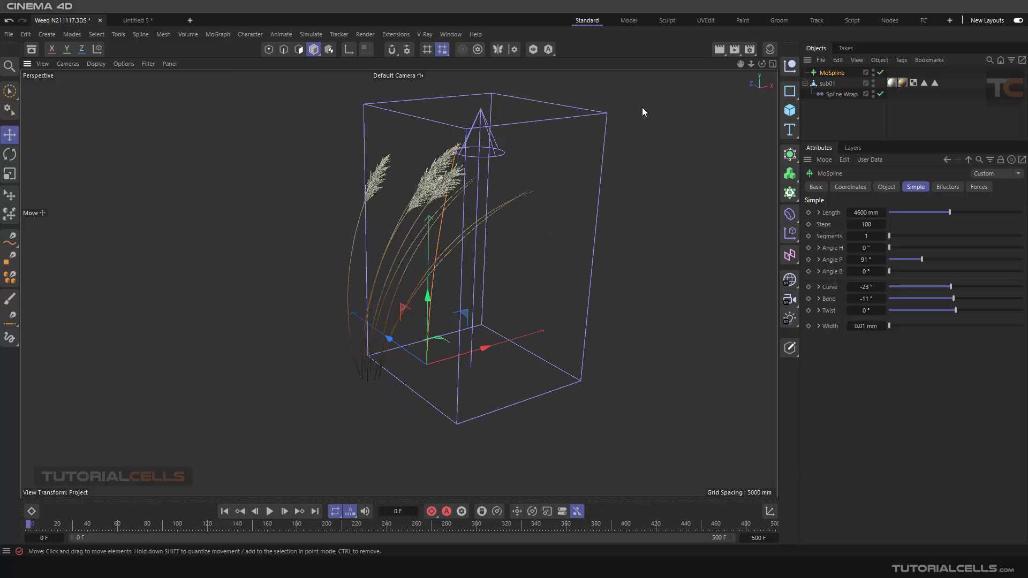
{"action": "left_click", "coordinate": [718, 50]}
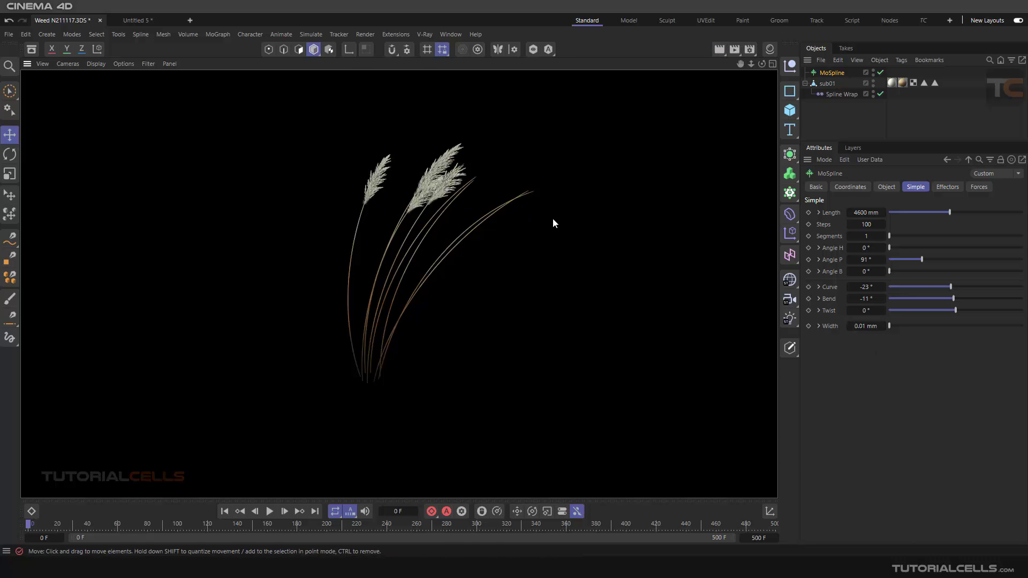
{"action": "left_click_drag", "start_coordinate": [553, 220], "coordinate": [683, 214], "text": "alt"}
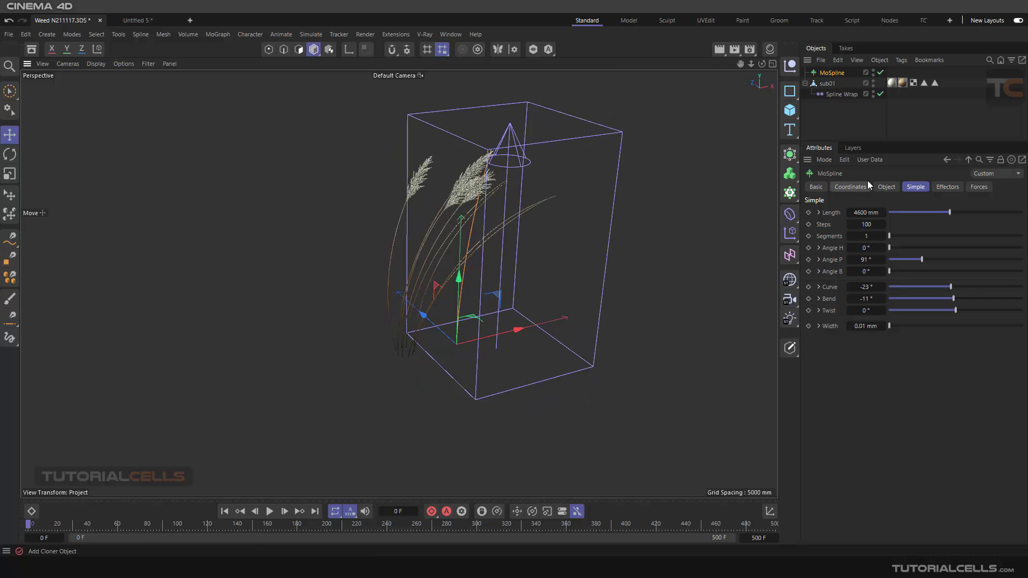
Show the MoSpline's force settings, add a Wind force, and place it at a distance from the plant, facing the stems
{"action": "left_click", "coordinate": [977, 187]}
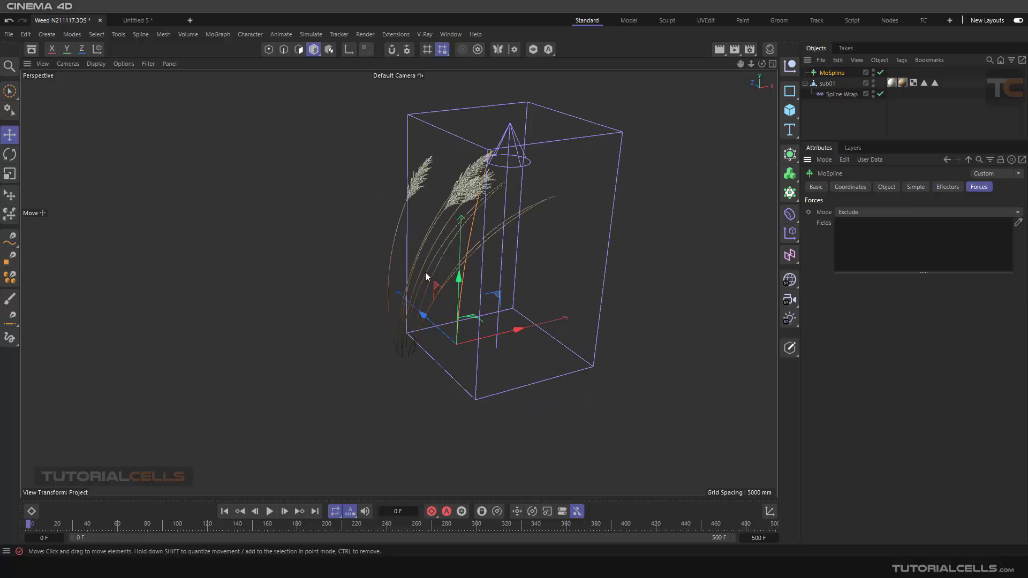
{"action": "left_click_drag", "start_coordinate": [425, 272], "coordinate": [481, 316], "text": "alt"}
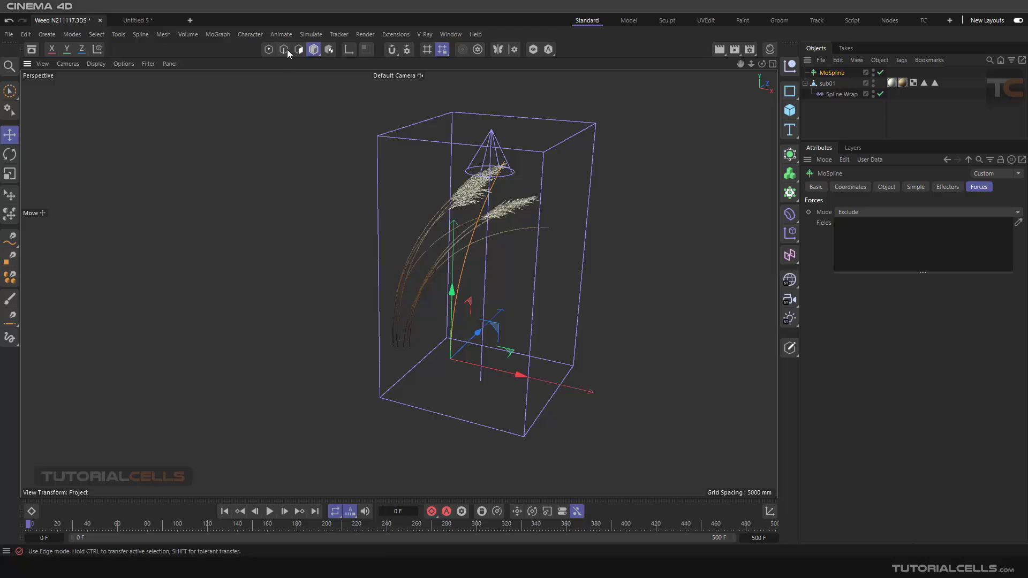
{"action": "left_click", "coordinate": [310, 36]}
{"action": "mouse_move", "coordinate": [321, 57]}
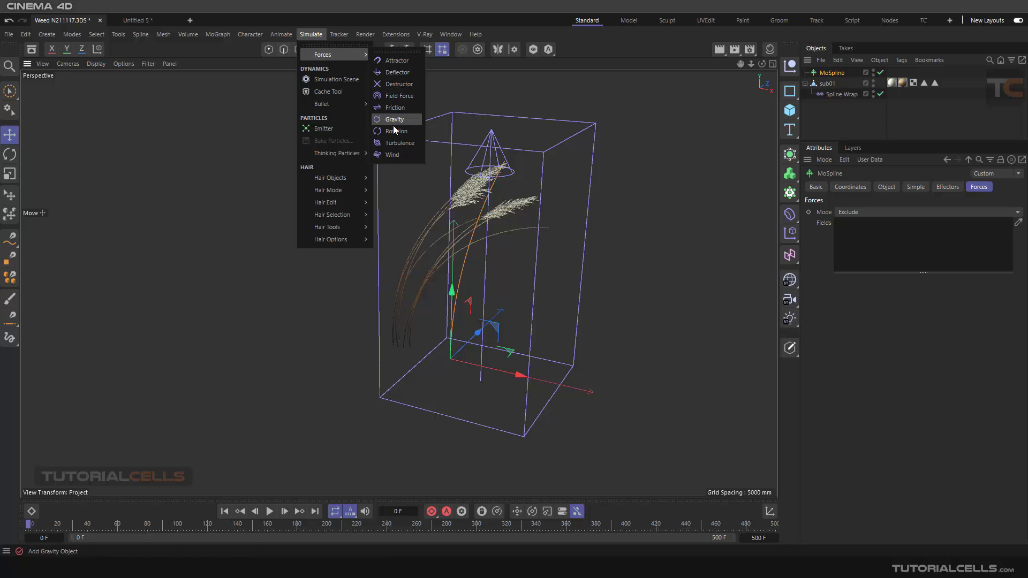
{"action": "left_click", "coordinate": [387, 155]}
{"action": "left_click_drag", "start_coordinate": [482, 350], "coordinate": [342, 309], "text": "alt"}
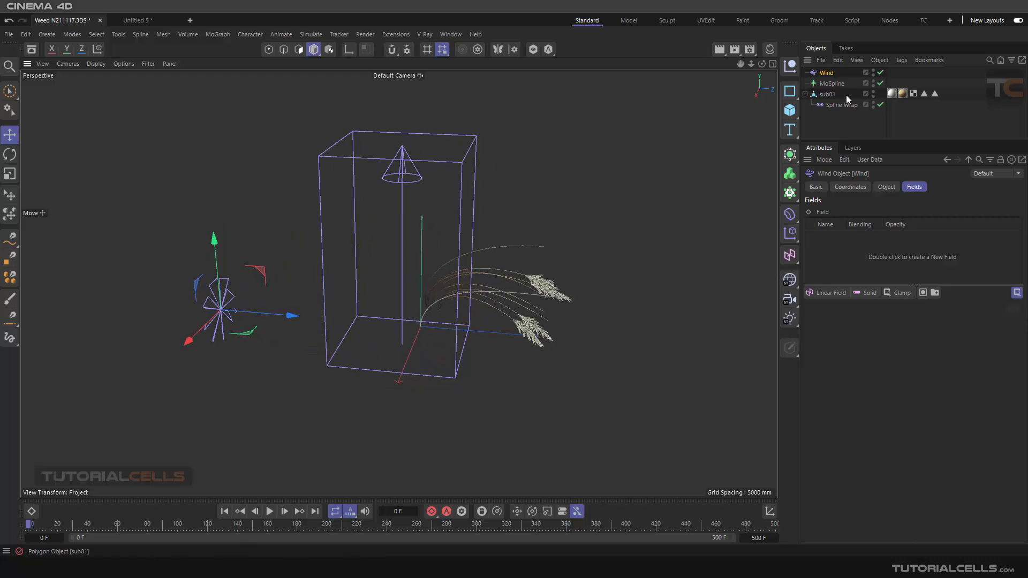
Add the Wind object to the MoSpline's Forces list and set the list's mode to Include
{"action": "left_click", "coordinate": [836, 83]}
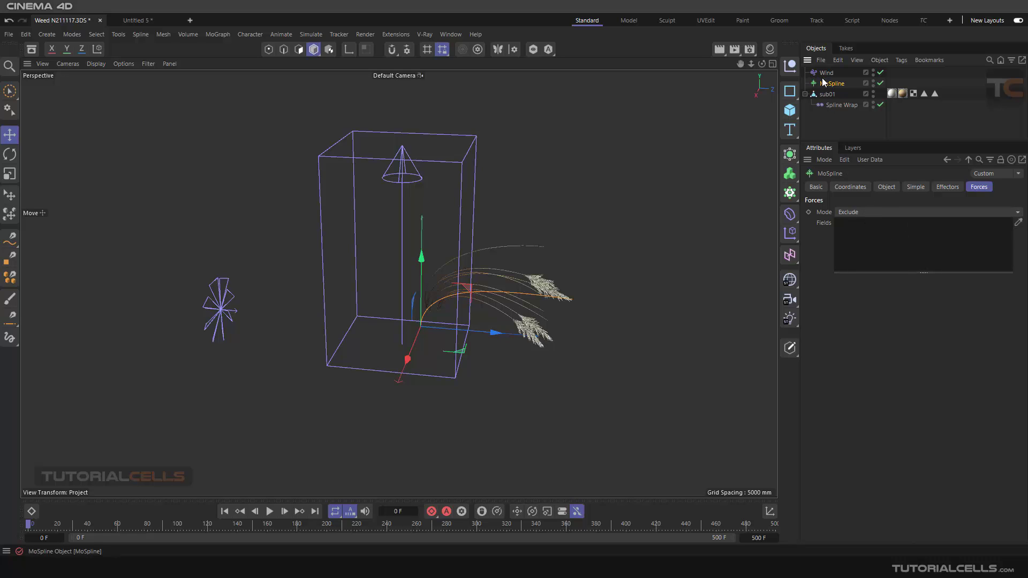
{"action": "left_click_drag", "start_coordinate": [826, 73], "coordinate": [886, 249]}
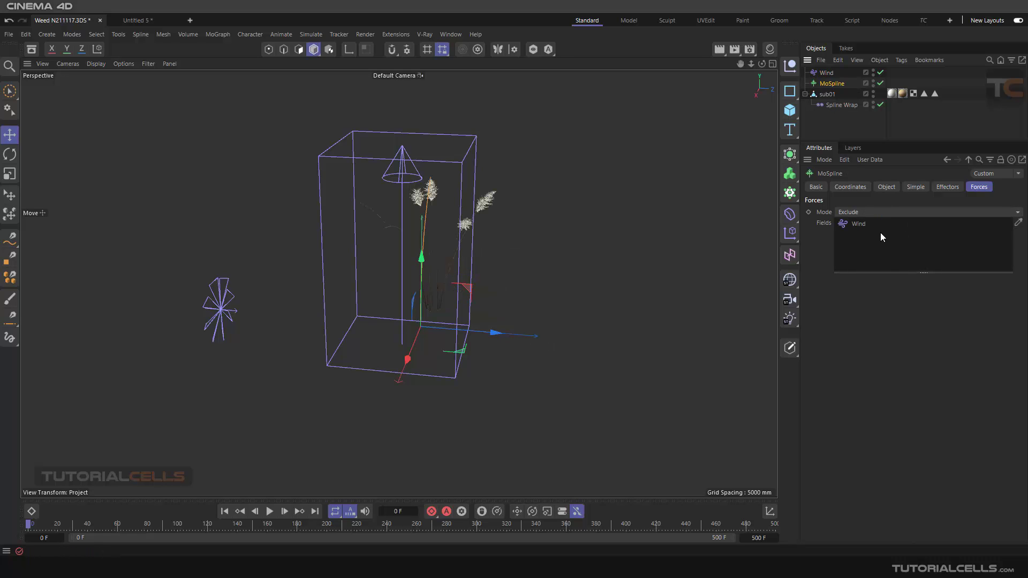
{"action": "left_click", "coordinate": [876, 213]}
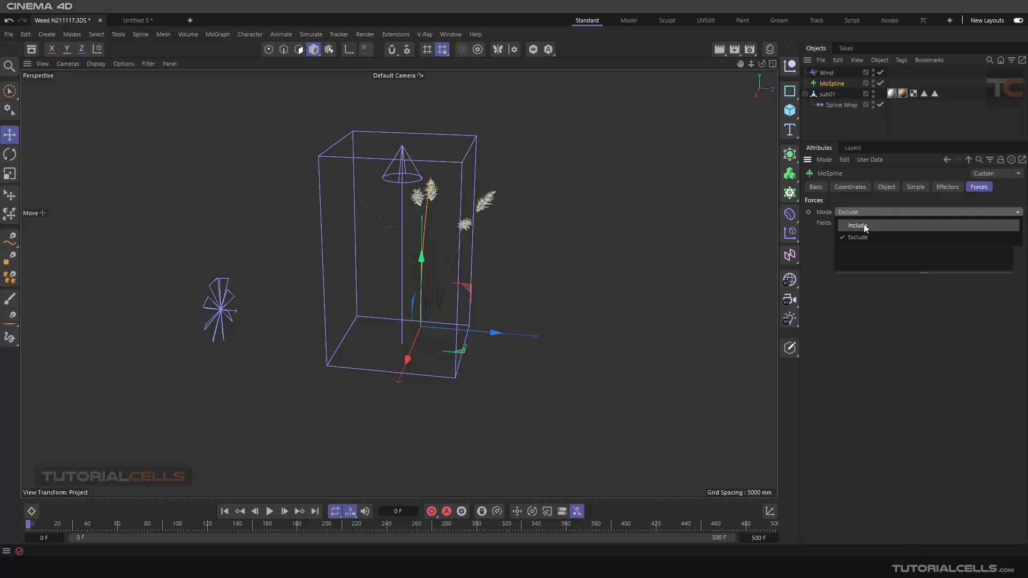
{"action": "left_click", "coordinate": [866, 227]}
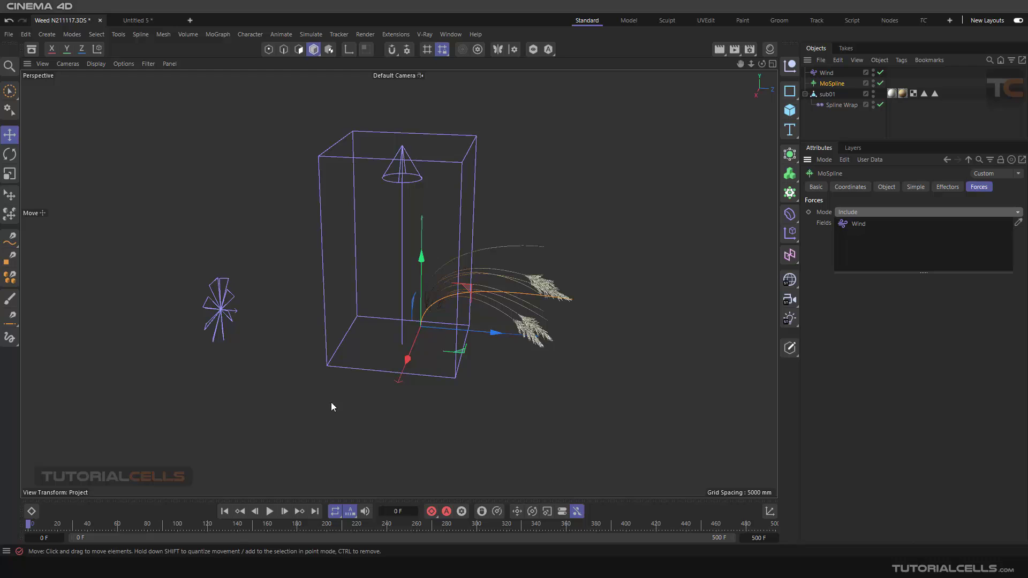
Play the animation and set the Wind's turbulence to 16.24%, turbulence frequency to 47.16% and wind speed to 28 mm
{"action": "left_click", "coordinate": [270, 511]}
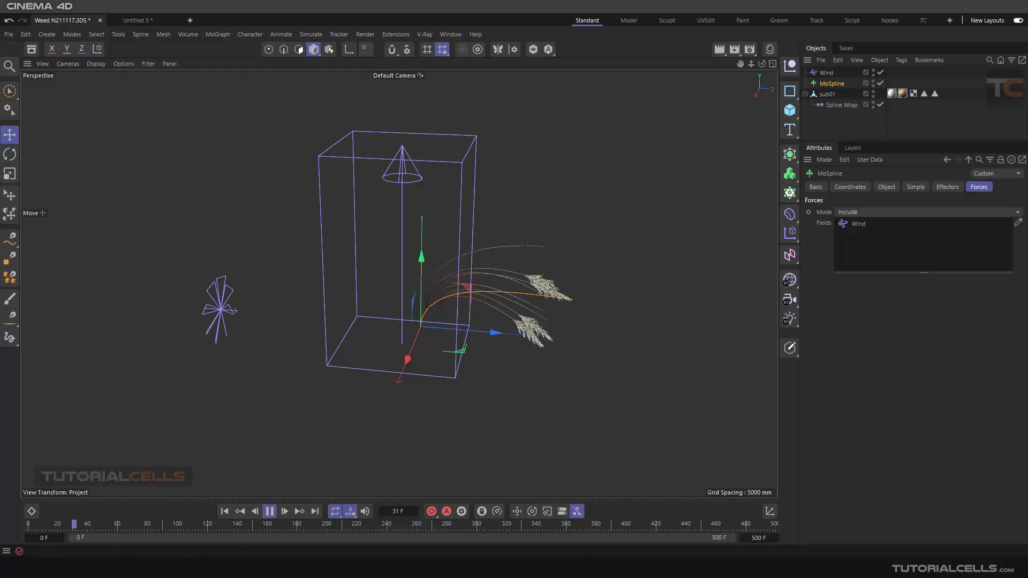
{"action": "left_click", "coordinate": [828, 74]}
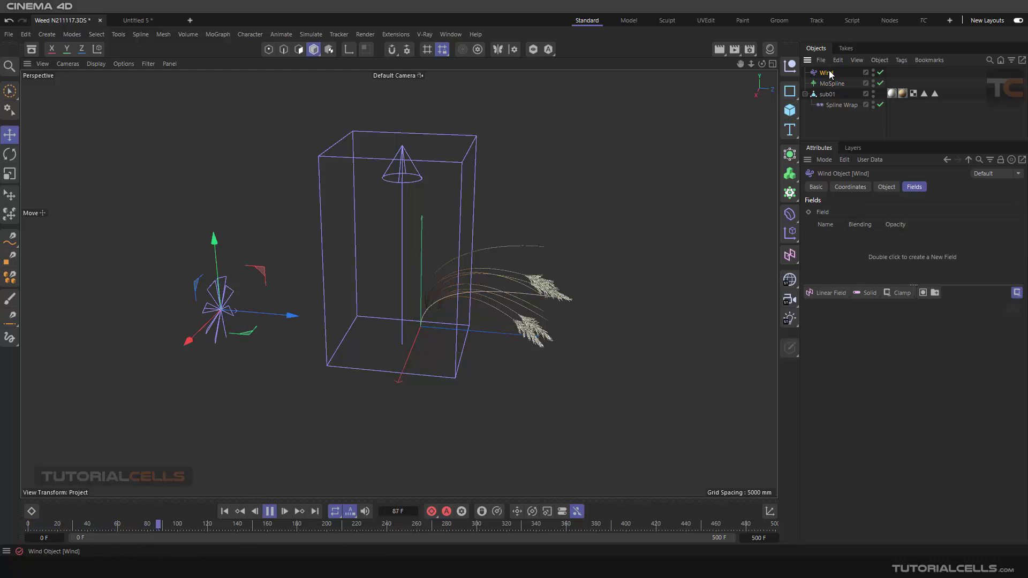
{"action": "left_click", "coordinate": [884, 187]}
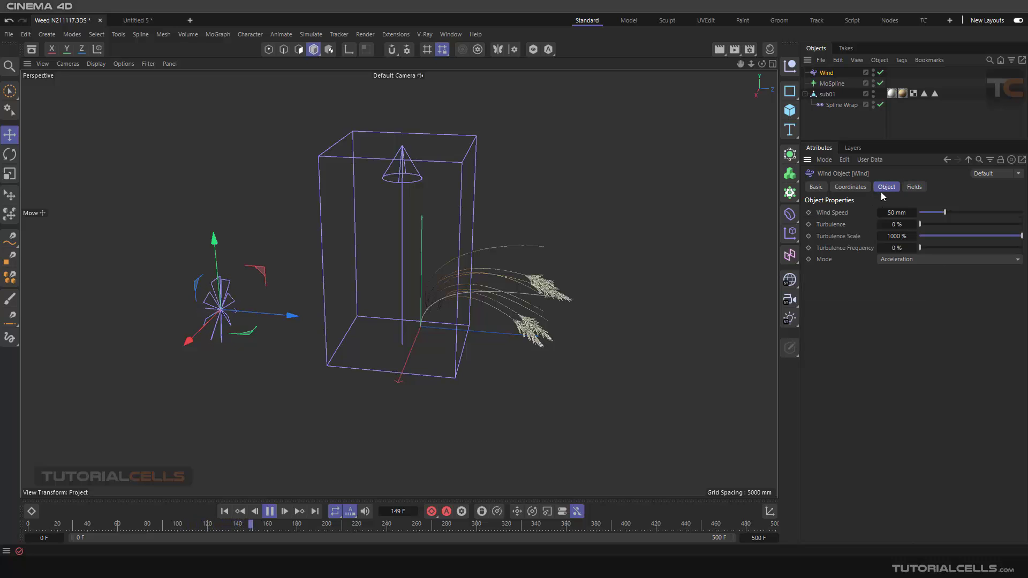
{"action": "left_click_drag", "start_coordinate": [919, 224], "coordinate": [966, 247]}
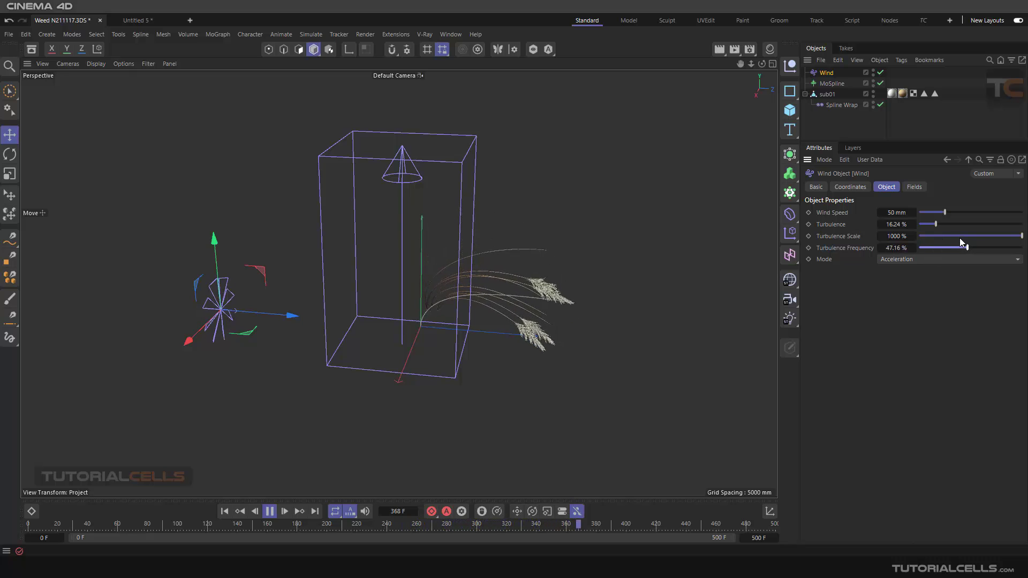
{"action": "left_click_drag", "start_coordinate": [942, 212], "coordinate": [933, 212]}
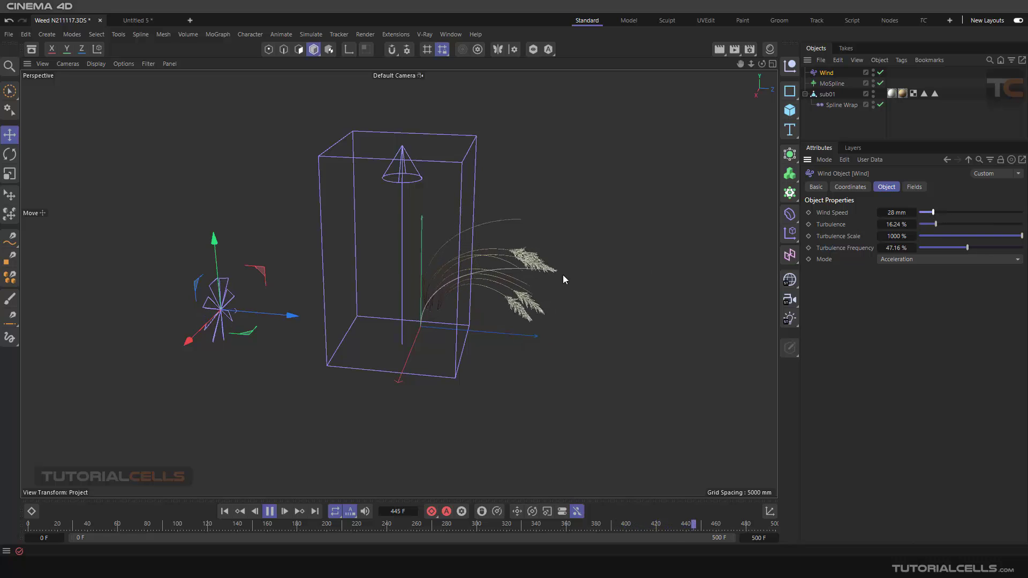
{"action": "left_click_drag", "start_coordinate": [563, 274], "coordinate": [400, 262], "text": "alt"}
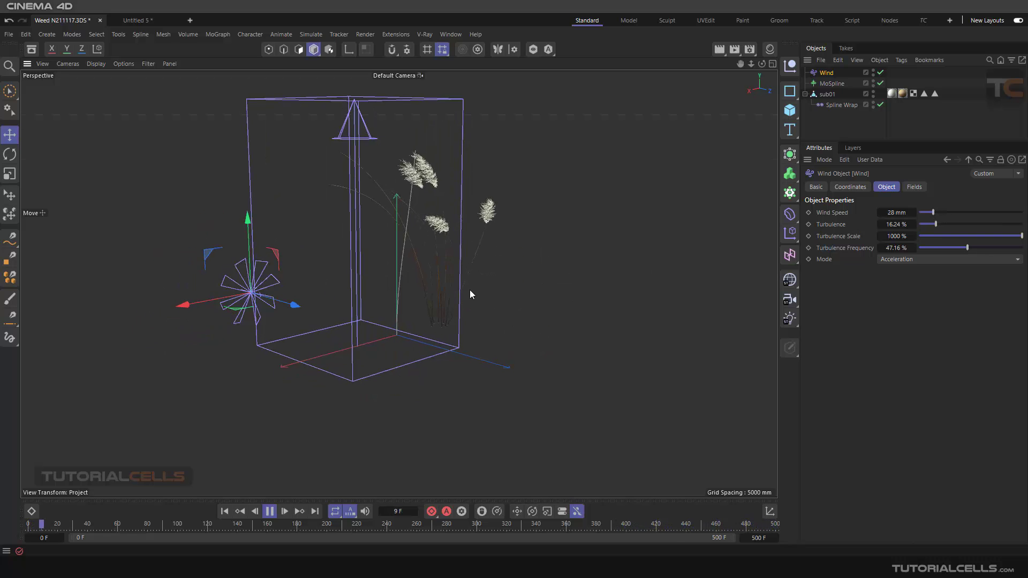
{"action": "left_click_drag", "start_coordinate": [470, 290], "coordinate": [532, 307], "text": "alt"}
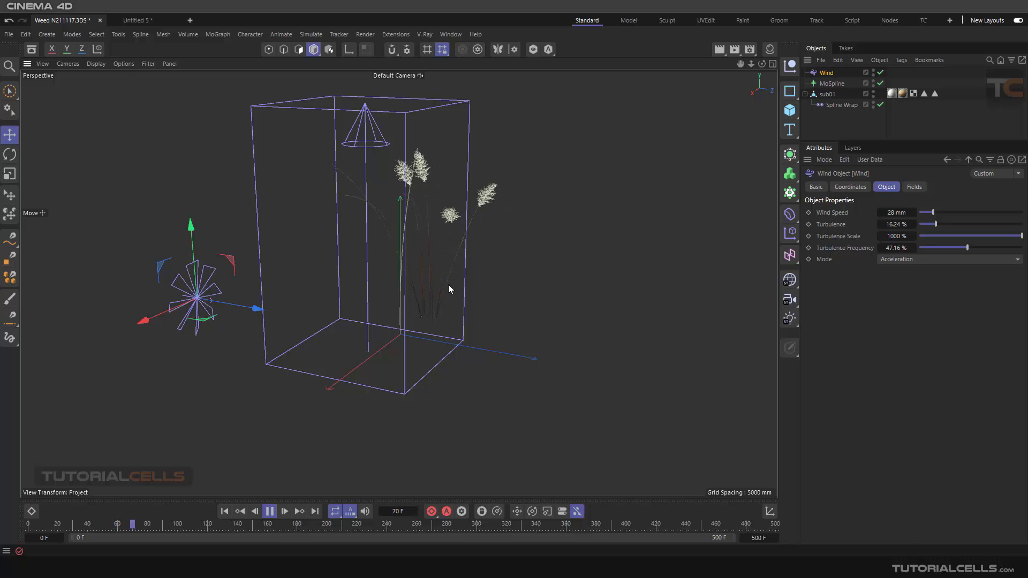
Raise the Wind's turbulence to 37.37% while the animation plays, select the MoSpline, and stop playback
{"action": "left_click_drag", "start_coordinate": [448, 284], "coordinate": [458, 285], "text": "alt"}
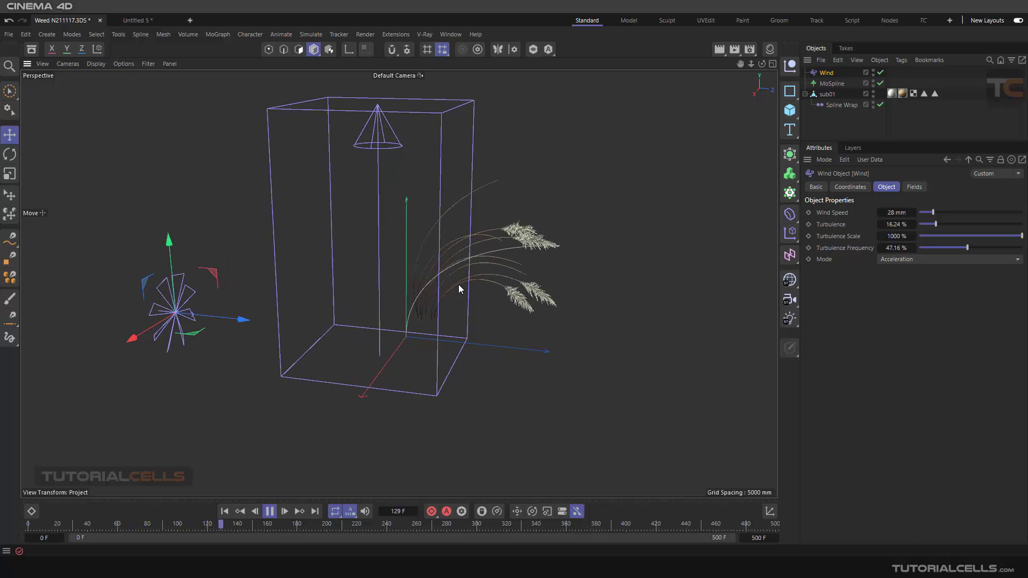
{"action": "left_click_drag", "start_coordinate": [936, 223], "coordinate": [959, 224]}
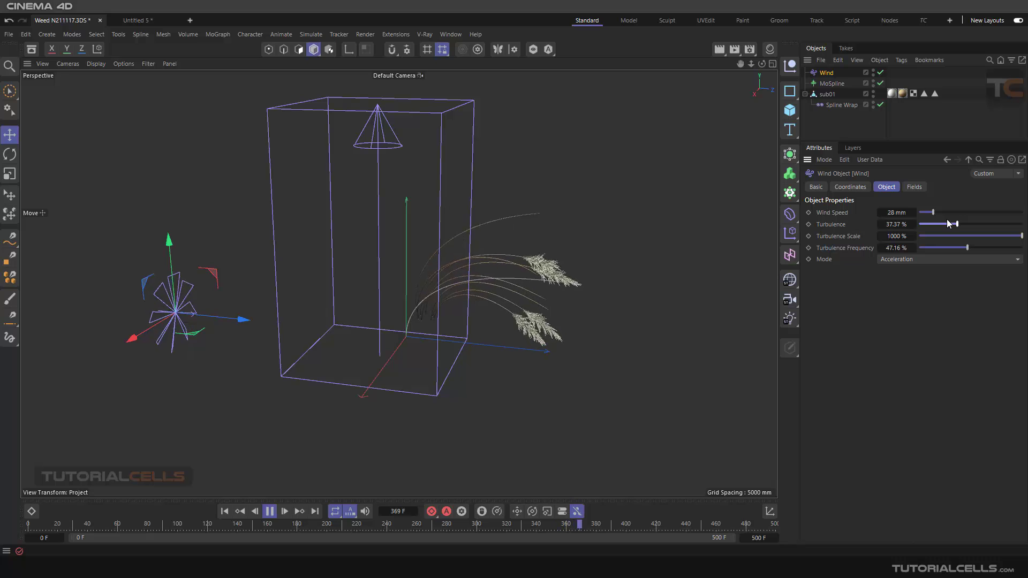
{"action": "left_click", "coordinate": [827, 86]}
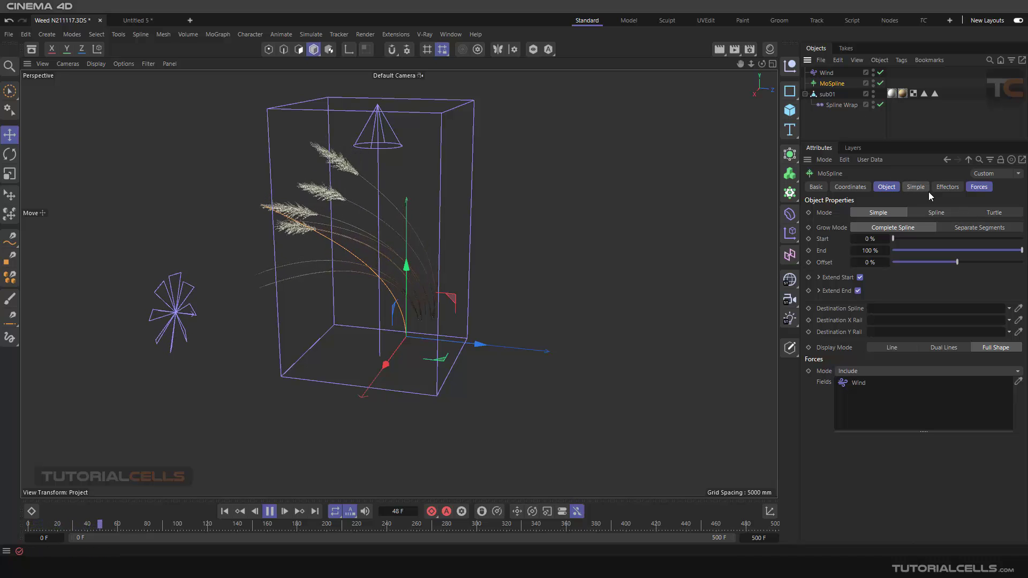
{"action": "left_click", "coordinate": [270, 511]}
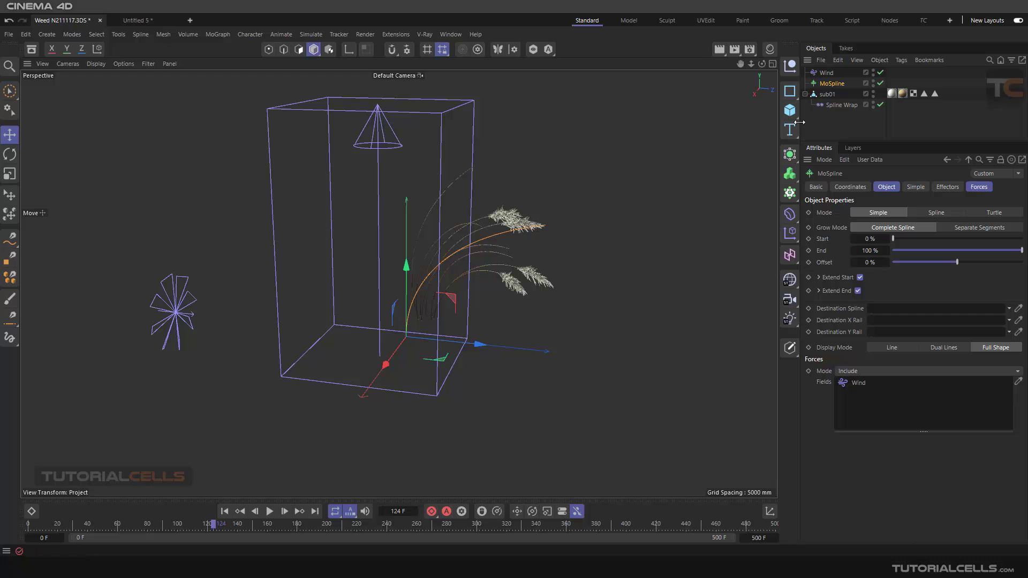
Create a new project and hide the workplane grid in the perspective view
{"action": "left_click", "coordinate": [191, 19]}
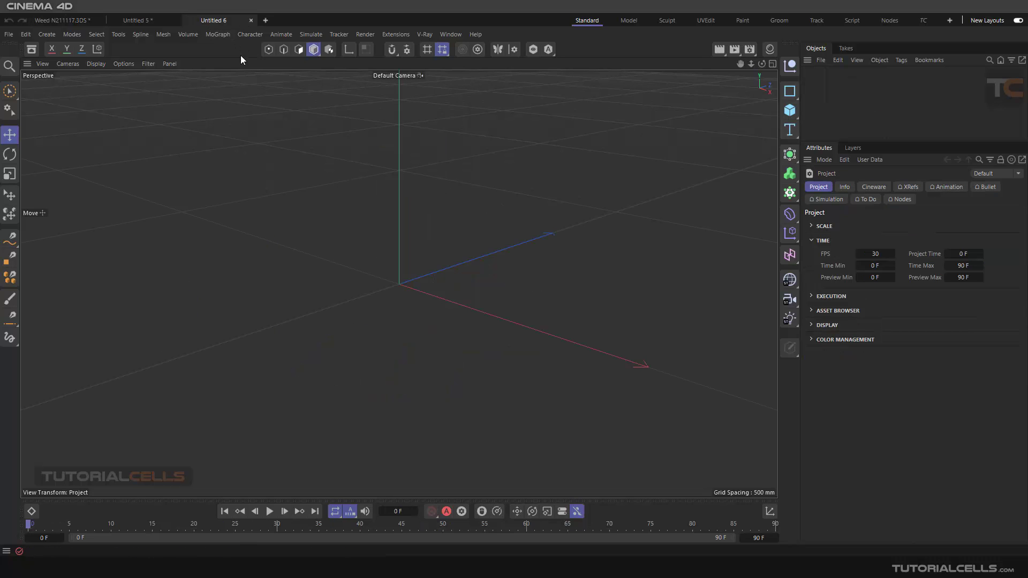
{"action": "left_click", "coordinate": [150, 65]}
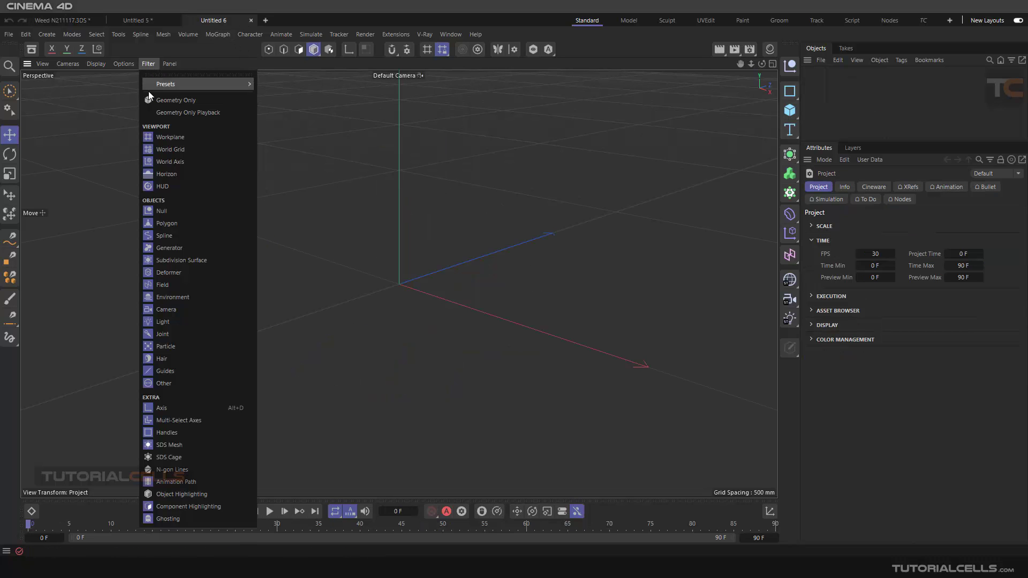
{"action": "left_click", "coordinate": [167, 135]}
{"action": "scroll", "coordinate": [464, 306], "scroll_direction": "down", "scroll_amount": 5}
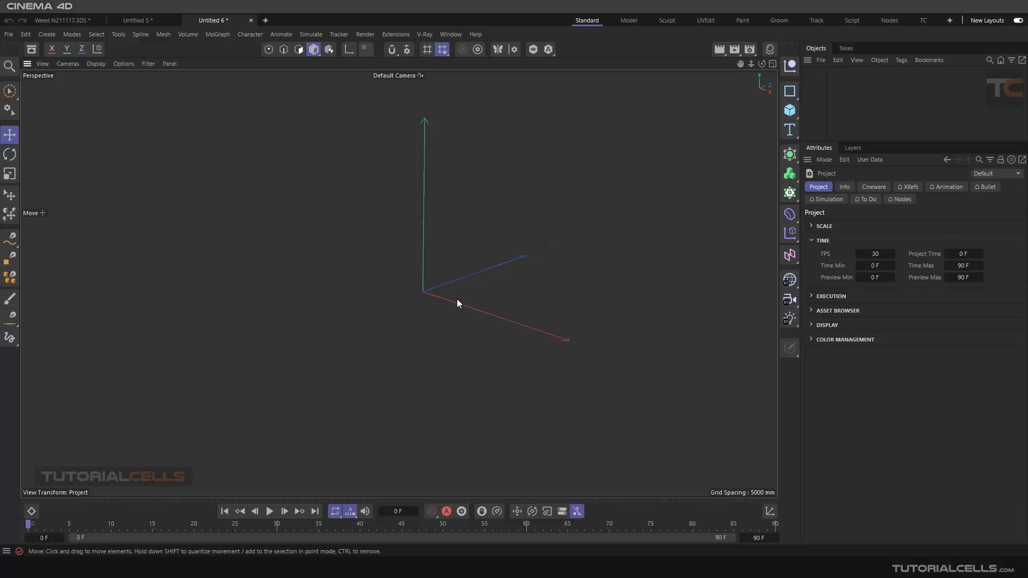
Add a Plane primitive and a MoSpline object to the scene
{"action": "left_click", "coordinate": [787, 114]}
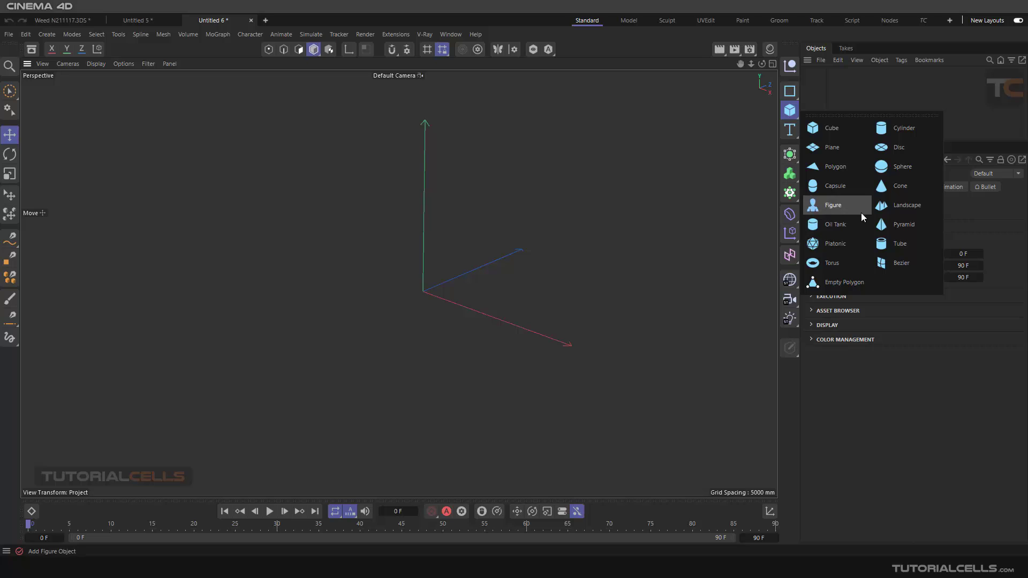
{"action": "left_click", "coordinate": [843, 147]}
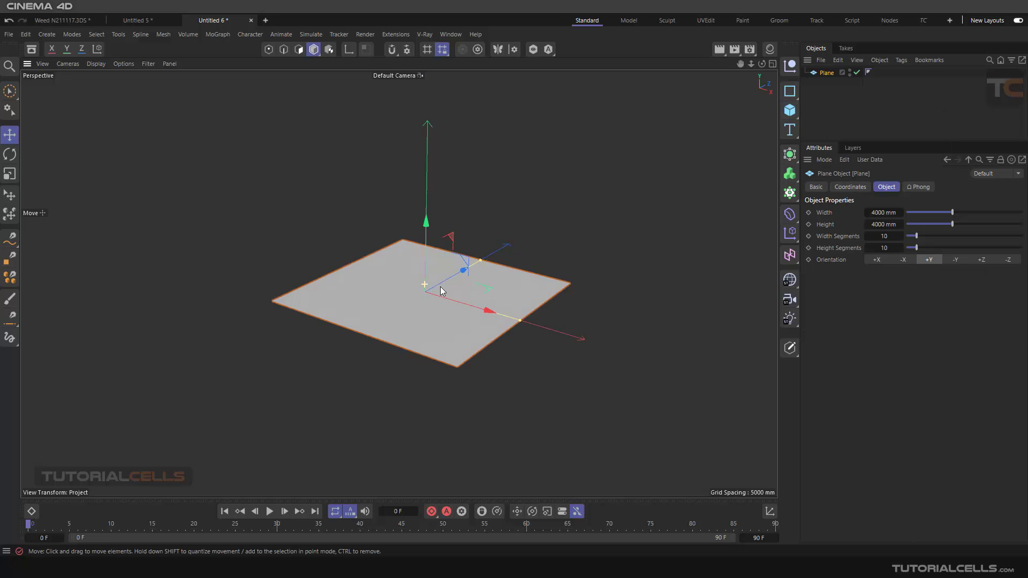
{"action": "scroll", "coordinate": [440, 287], "scroll_direction": "up", "scroll_amount": 2}
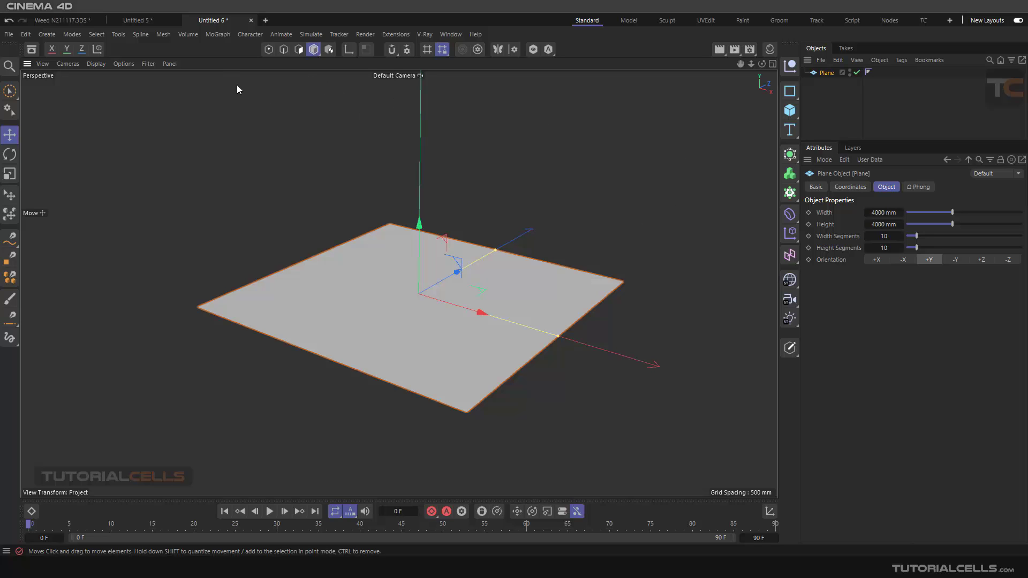
{"action": "left_click", "coordinate": [212, 35]}
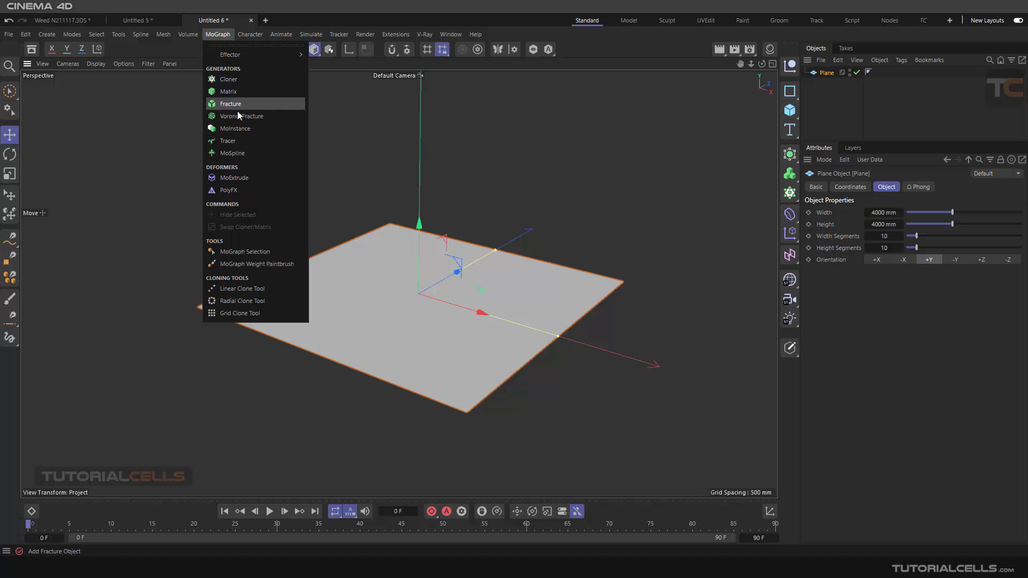
{"action": "left_click", "coordinate": [233, 153]}
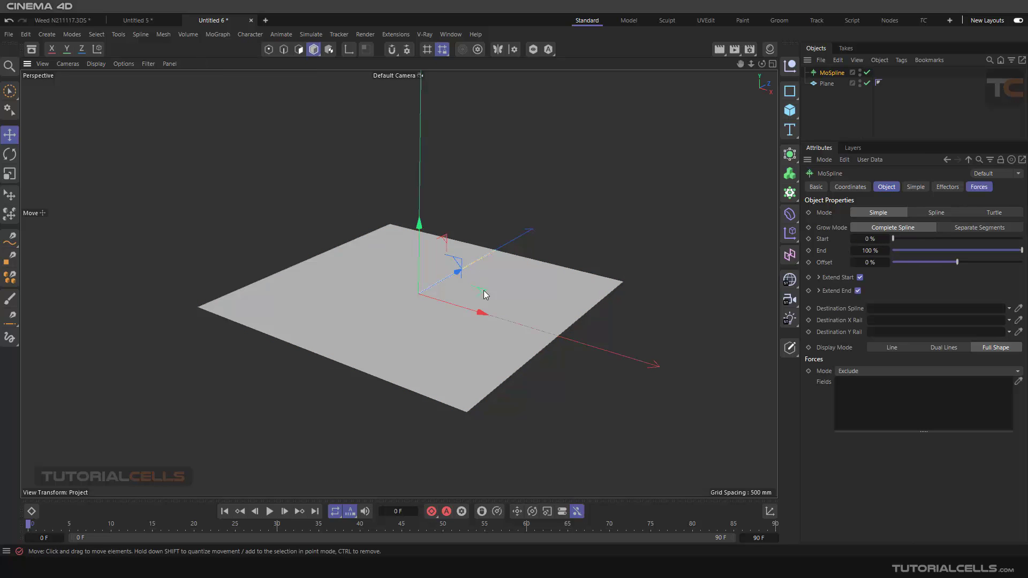
Add a Cloner and make the MoSpline its child
{"action": "left_click", "coordinate": [789, 154]}
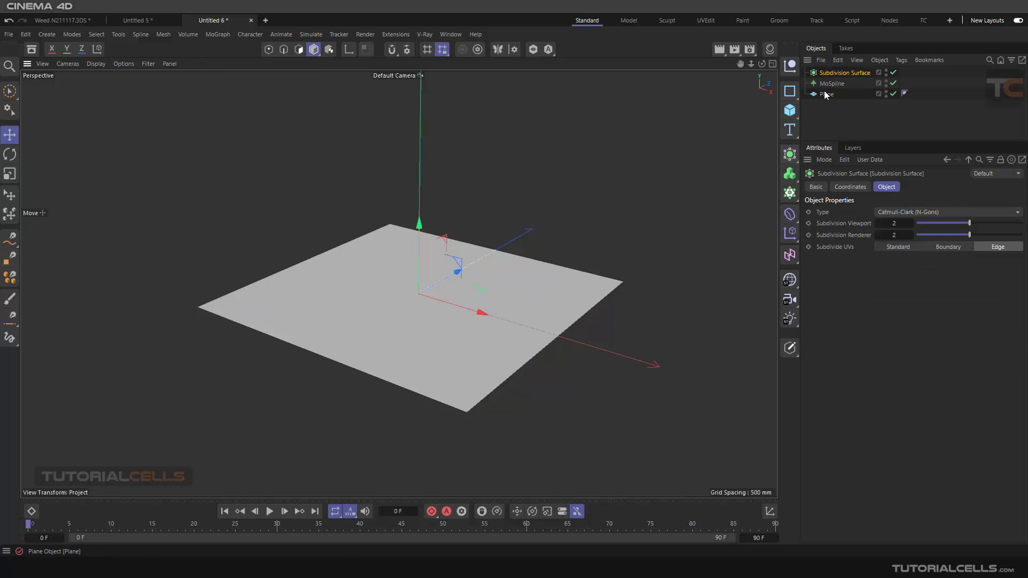
{"action": "key", "text": "ctrl+z"}
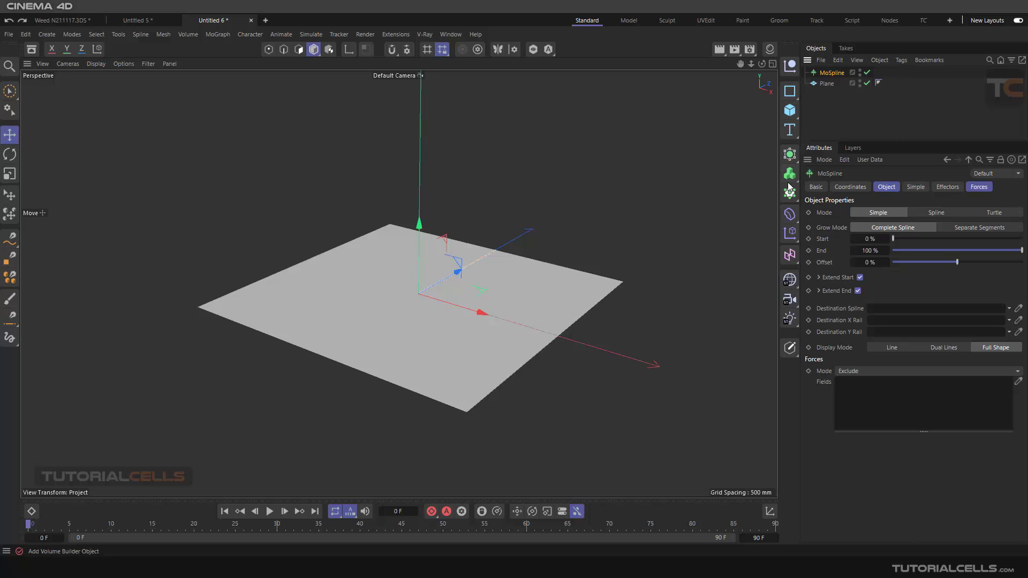
{"action": "left_click", "coordinate": [789, 193]}
{"action": "left_click_drag", "start_coordinate": [826, 84], "coordinate": [829, 76]}
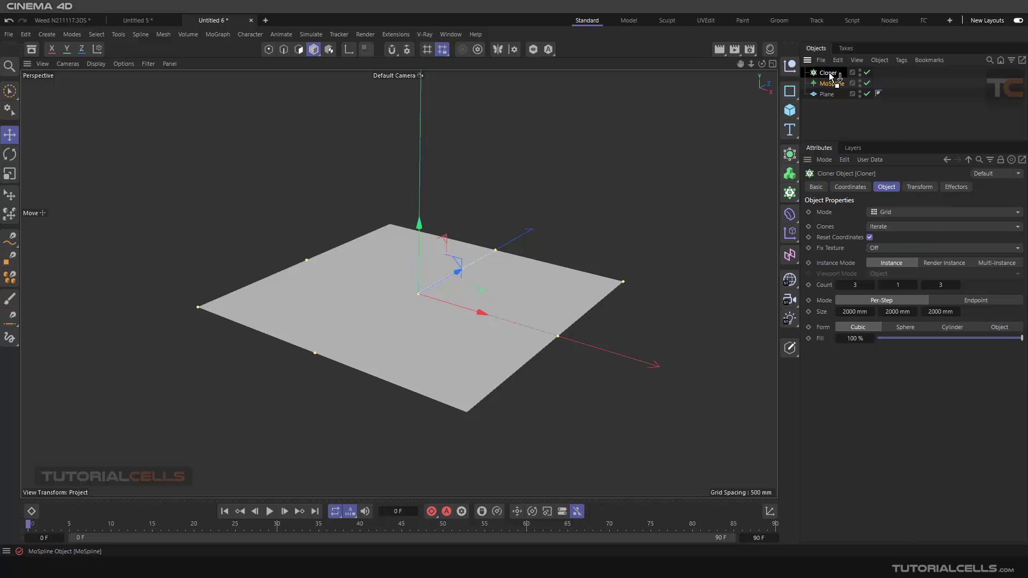
Set the Cloner's mode to Object and assign the Plane as its distribution object
{"action": "left_click", "coordinate": [828, 73]}
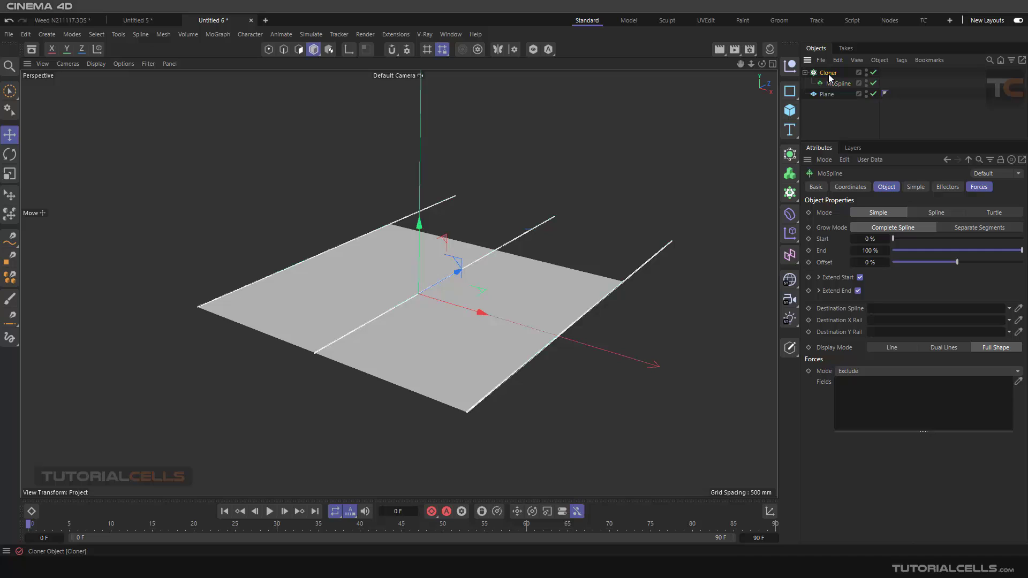
{"action": "left_click", "coordinate": [894, 213]}
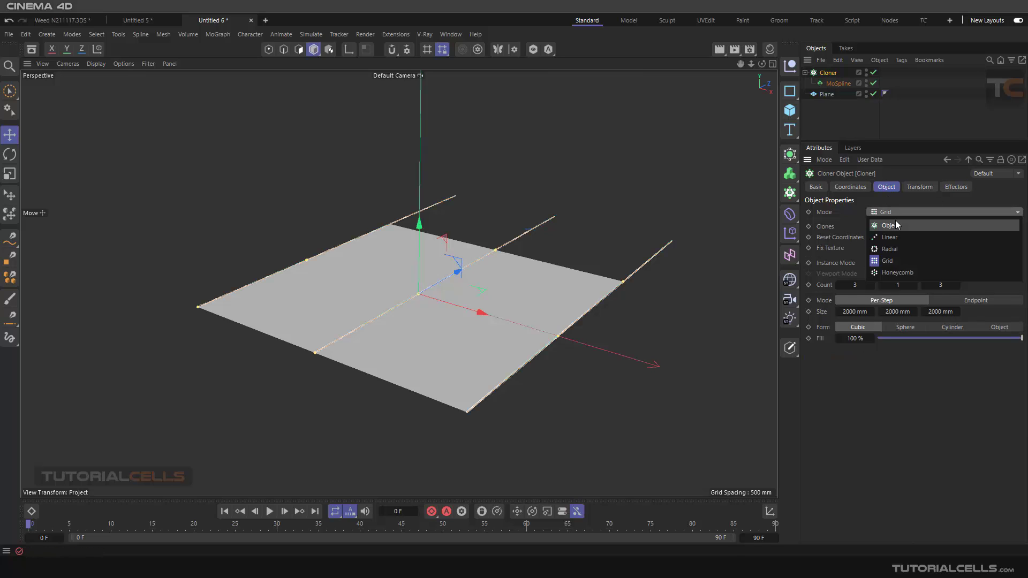
{"action": "left_click", "coordinate": [895, 224]}
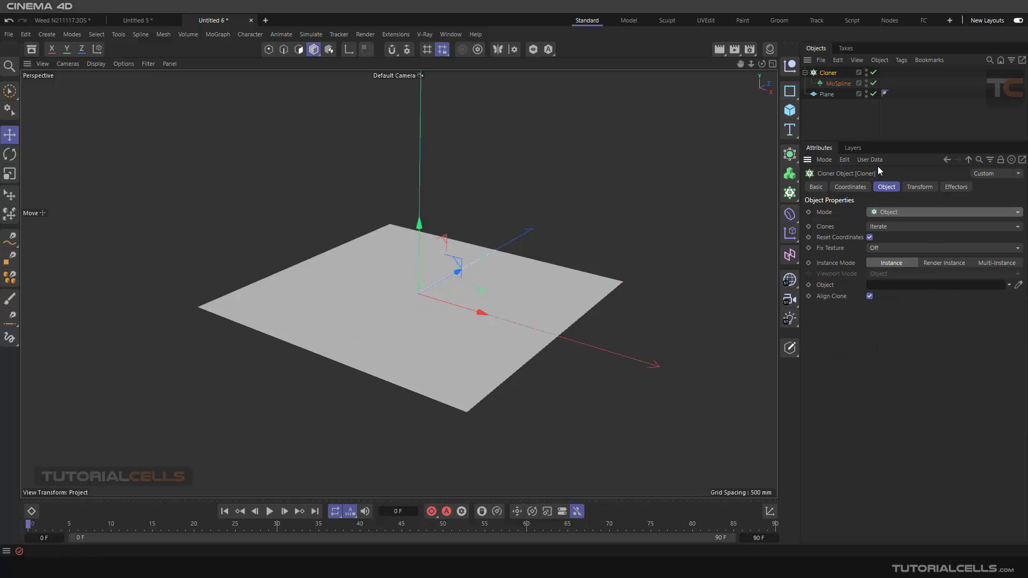
{"action": "left_click_drag", "start_coordinate": [826, 94], "coordinate": [886, 288]}
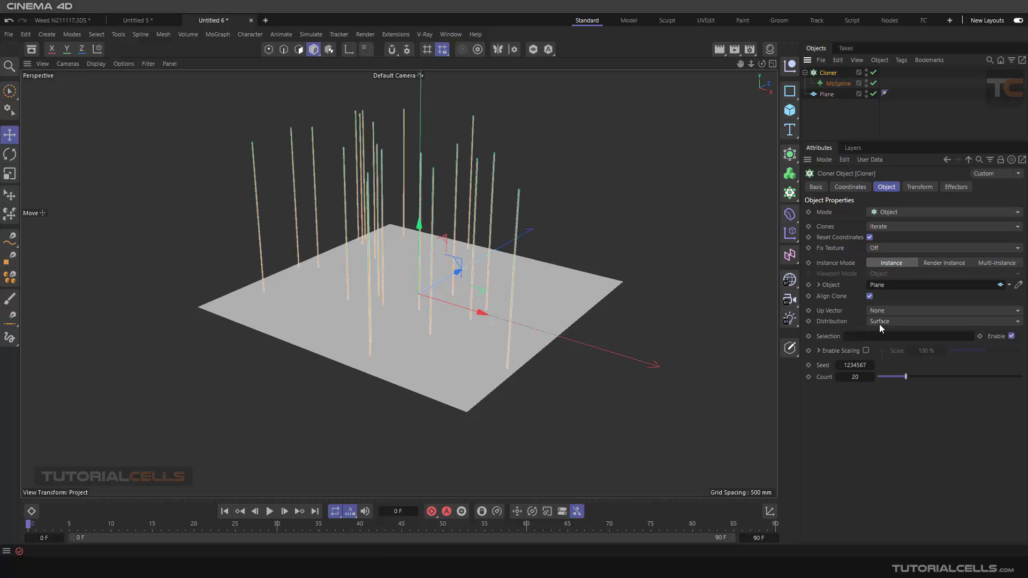
{"action": "left_click_drag", "start_coordinate": [424, 296], "coordinate": [444, 305], "text": "alt"}
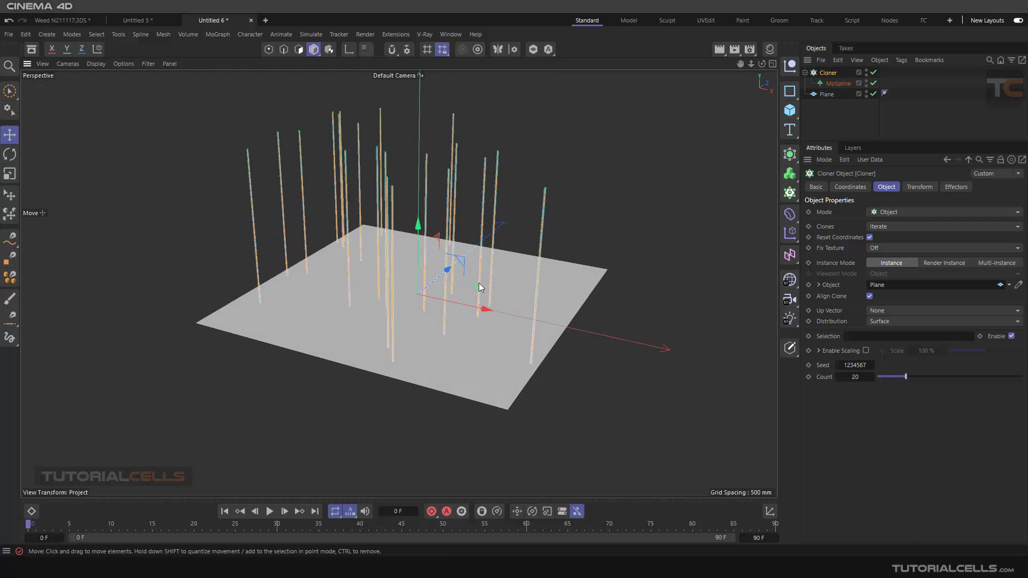
Duplicate the MoSpline inside the Cloner and compare the settings of the original and the copy
{"action": "left_click", "coordinate": [834, 84]}
{"action": "left_click_drag", "start_coordinate": [835, 88], "coordinate": [839, 90]}
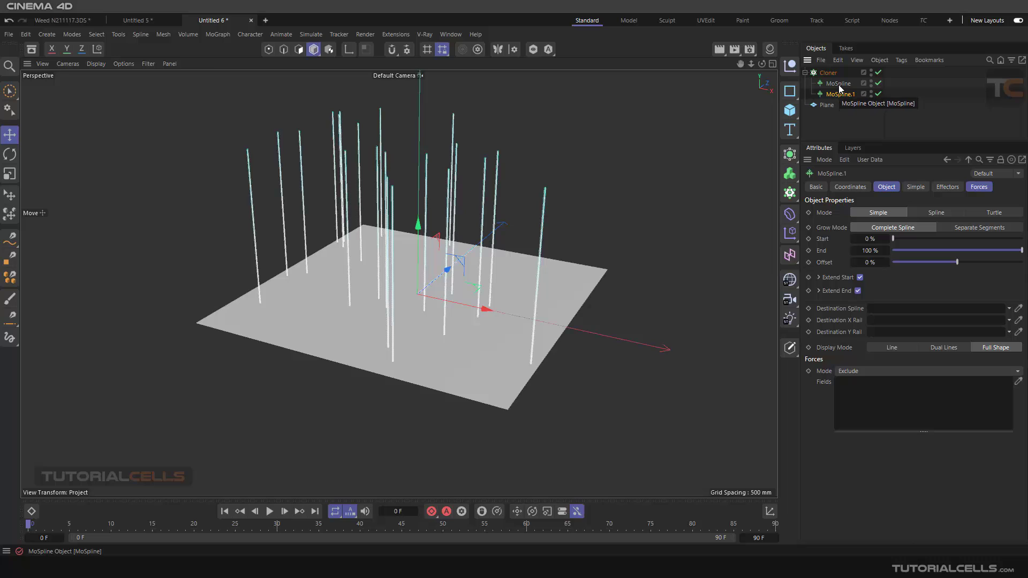
{"action": "left_click", "coordinate": [838, 85]}
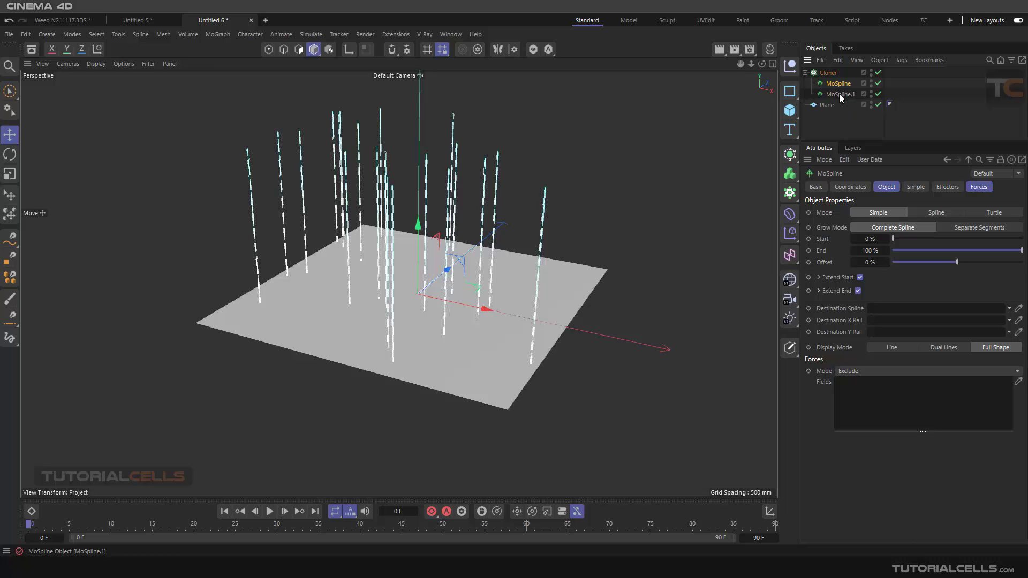
{"action": "left_click", "coordinate": [839, 95]}
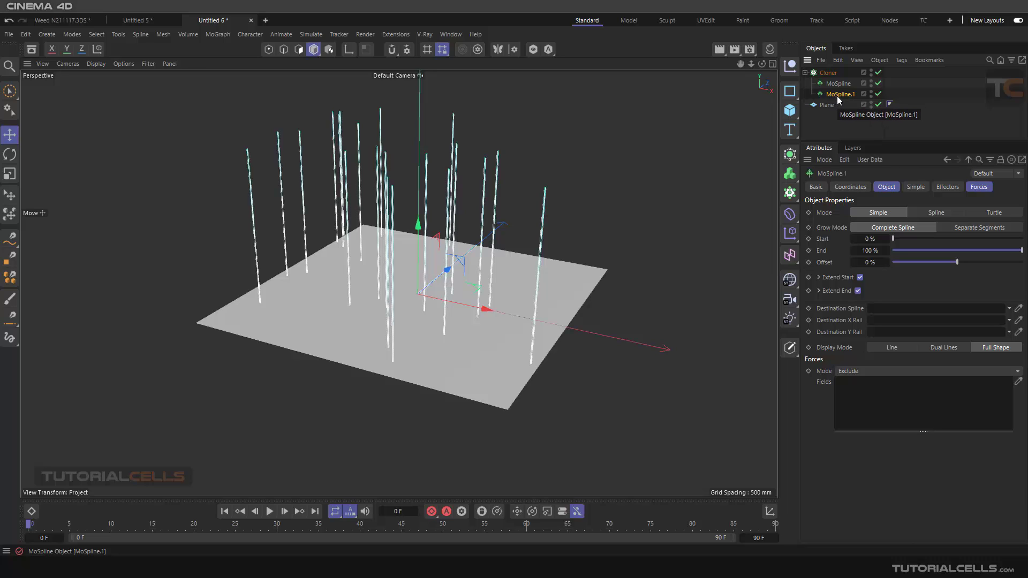
{"action": "left_click", "coordinate": [838, 85]}
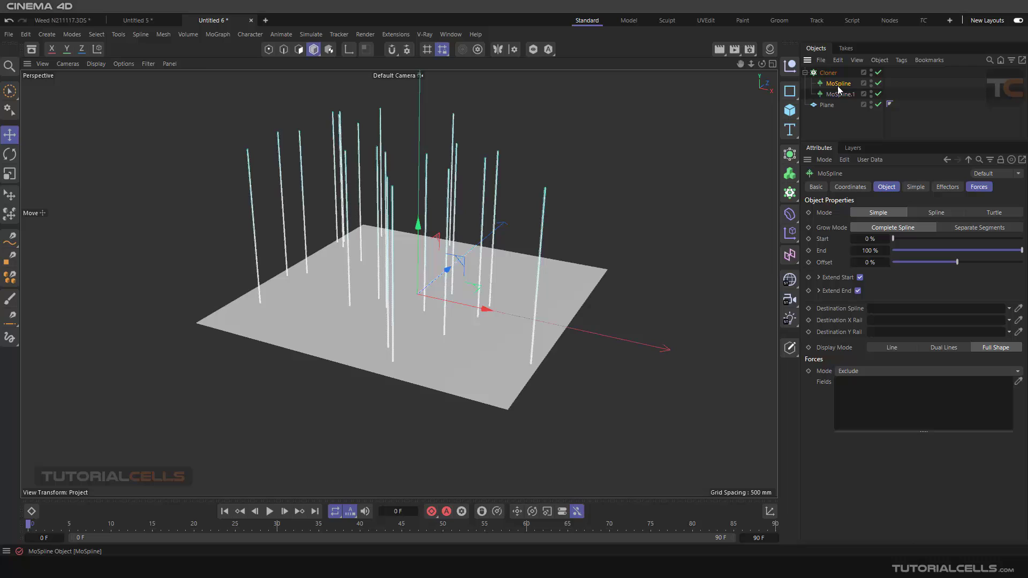
Show the Simple settings of the MoSplines and set the copy's length to 20 mm
{"action": "left_click", "coordinate": [887, 187]}
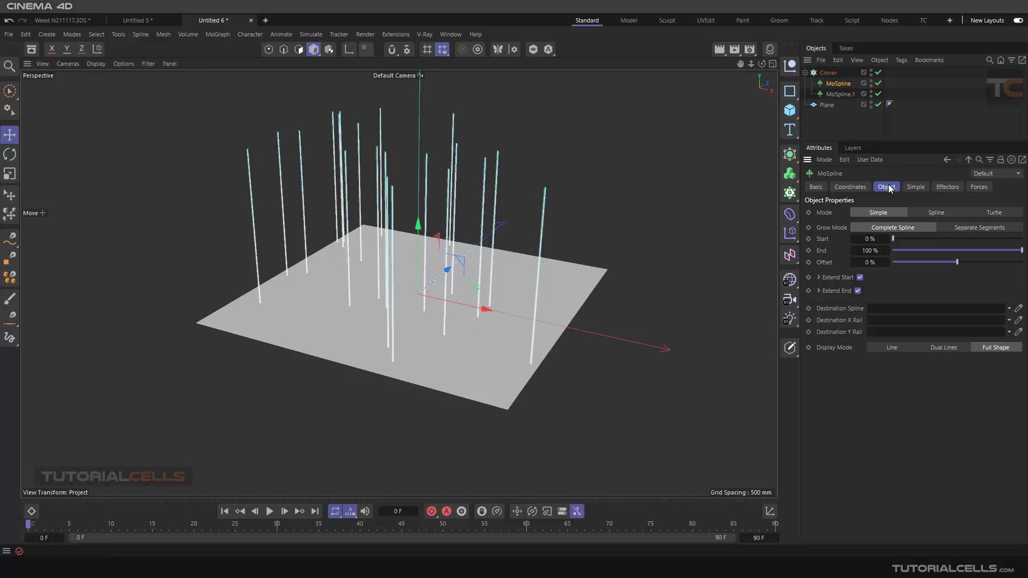
{"action": "left_click", "coordinate": [911, 187]}
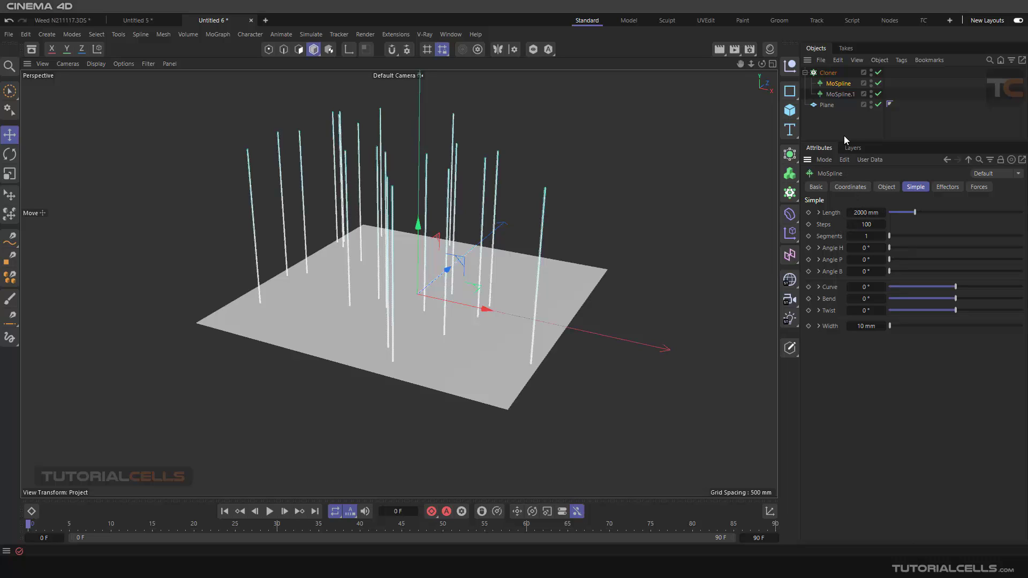
{"action": "left_click", "coordinate": [839, 95]}
{"action": "left_click_drag", "start_coordinate": [904, 215], "coordinate": [892, 214]}
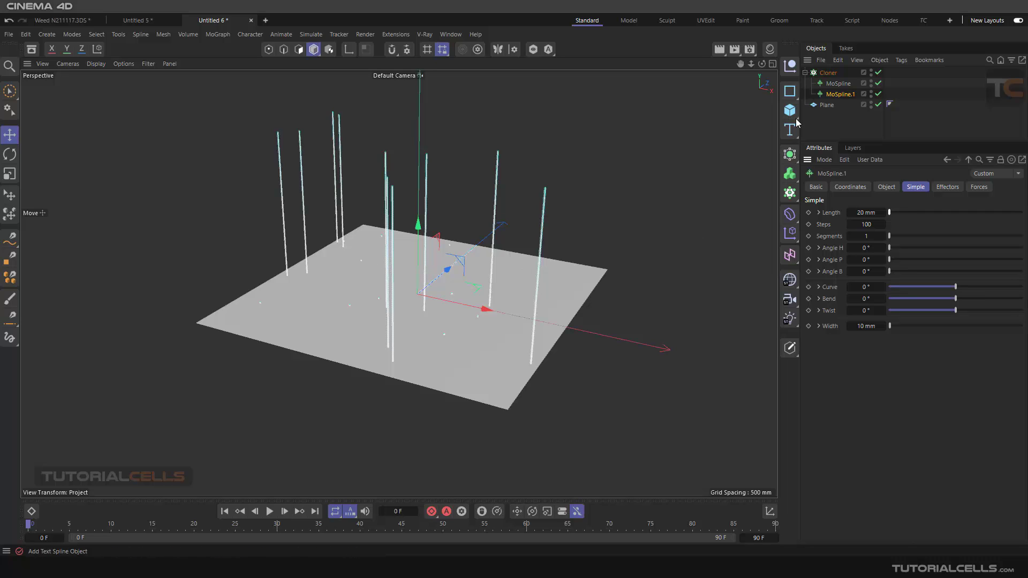
Set the Cloner's Clones option to Blend and check the varying spline lengths on the plane
{"action": "left_click", "coordinate": [827, 74]}
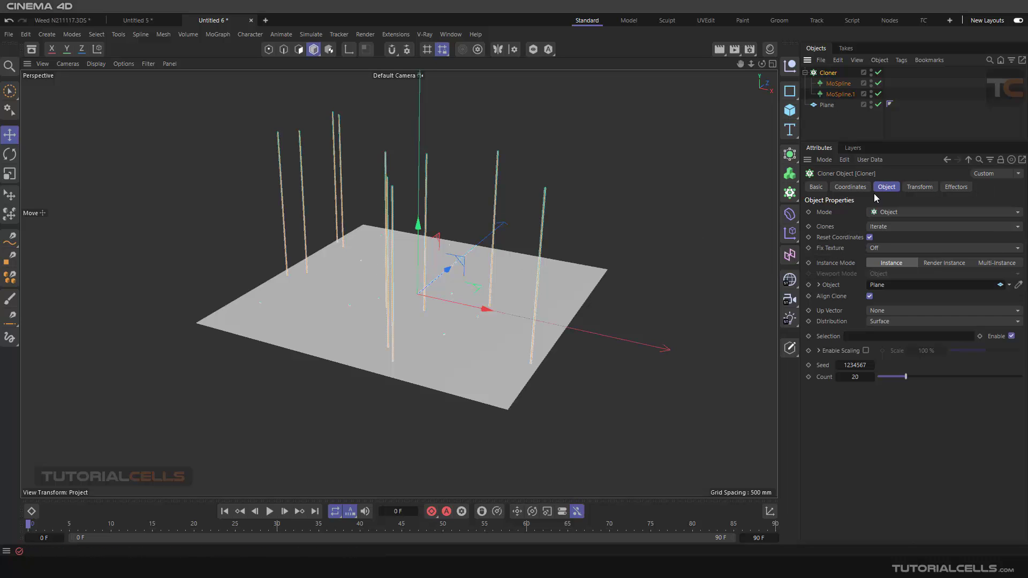
{"action": "left_click", "coordinate": [890, 230]}
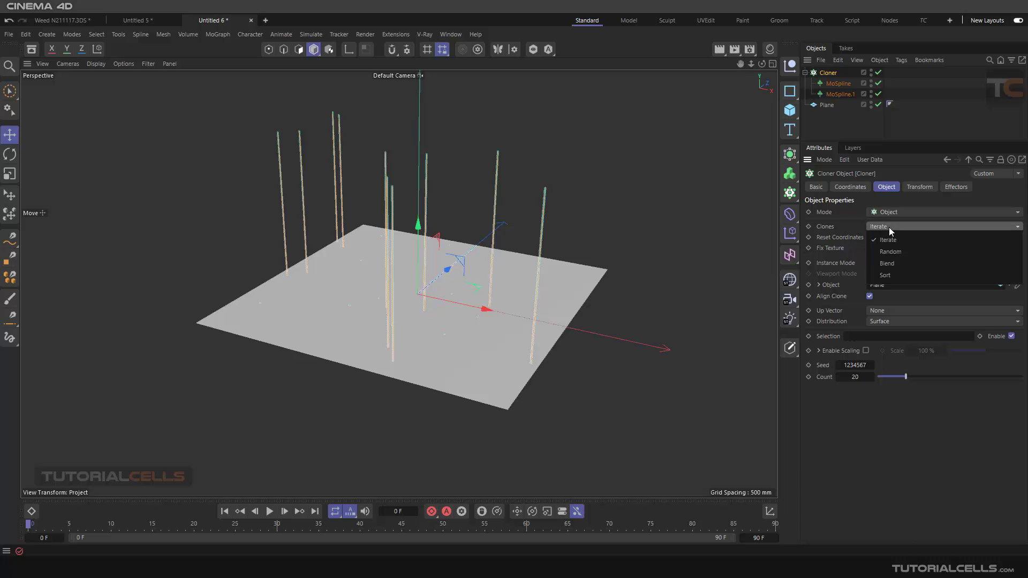
{"action": "left_click", "coordinate": [891, 267]}
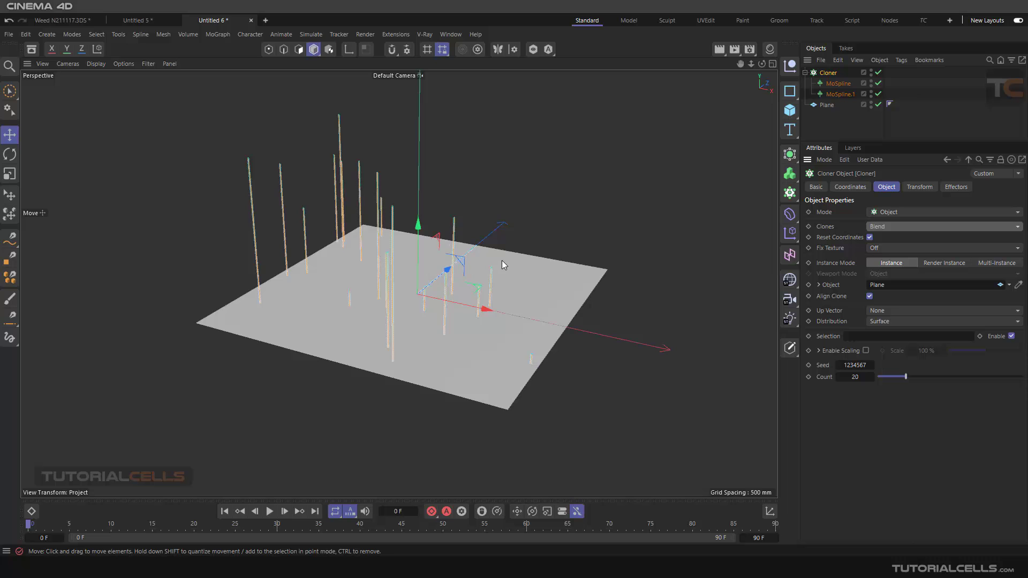
{"action": "mouse_move", "coordinate": [502, 260]}
{"action": "left_mouse_down", "text": "alt"}
{"action": "mouse_move", "coordinate": [322, 267]}
{"action": "mouse_move", "coordinate": [392, 256]}
{"action": "mouse_move", "coordinate": [457, 269]}
{"action": "mouse_move", "coordinate": [480, 259]}
{"action": "mouse_move", "coordinate": [444, 248]}
{"action": "mouse_move", "coordinate": [490, 261]}
{"action": "left_mouse_up", "text": "alt"}
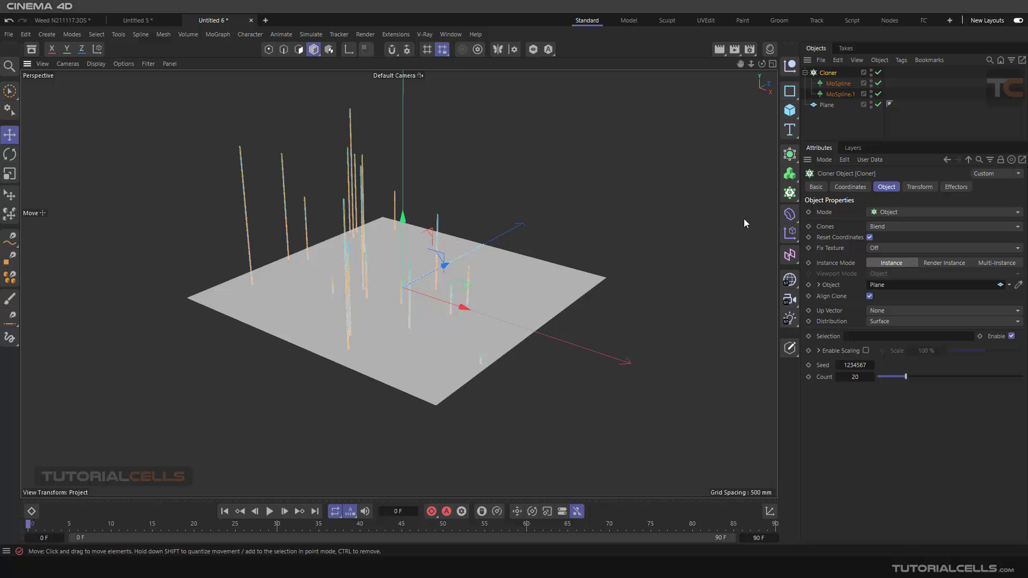
{"action": "scroll", "coordinate": [623, 246], "scroll_direction": "down", "scroll_amount": 1}
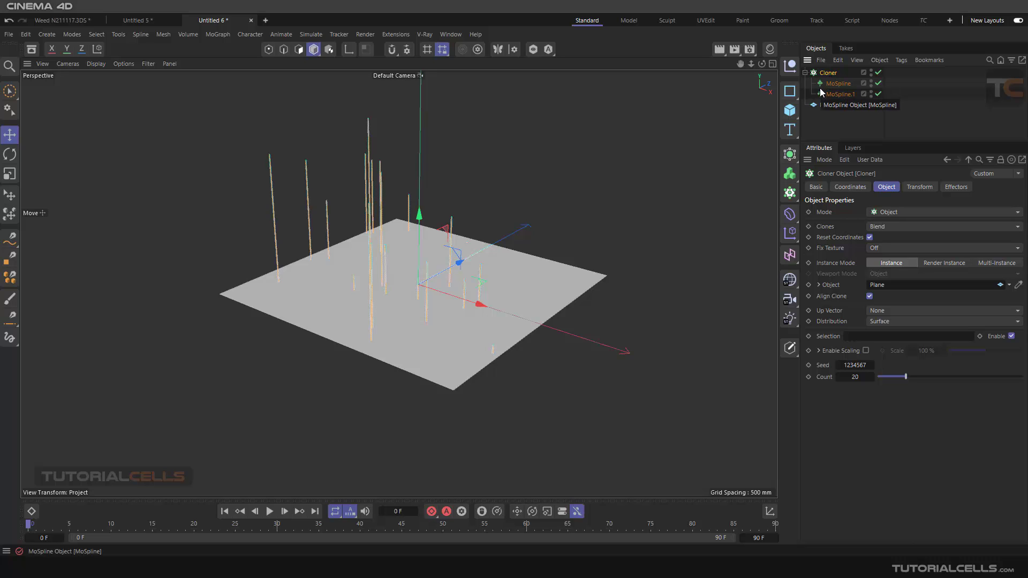
Add a Plain effector to the Cloner
{"action": "left_click", "coordinate": [225, 36]}
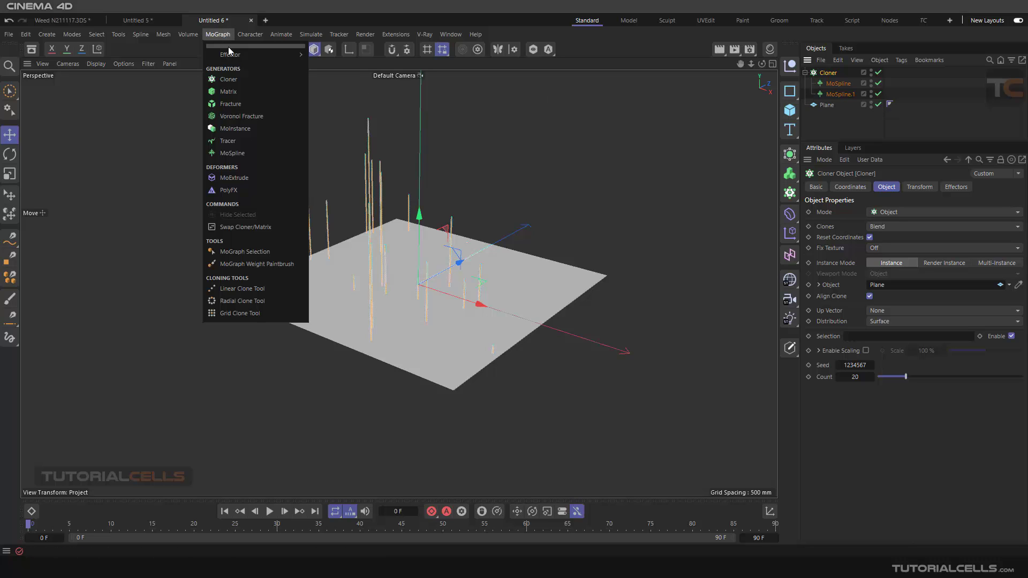
{"action": "mouse_move", "coordinate": [270, 54]}
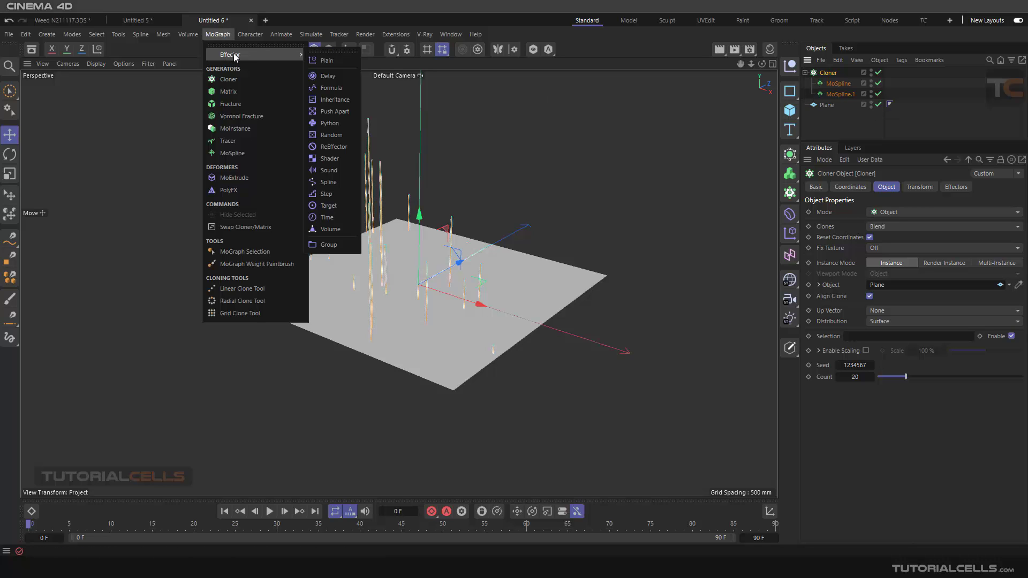
{"action": "left_click", "coordinate": [336, 62]}
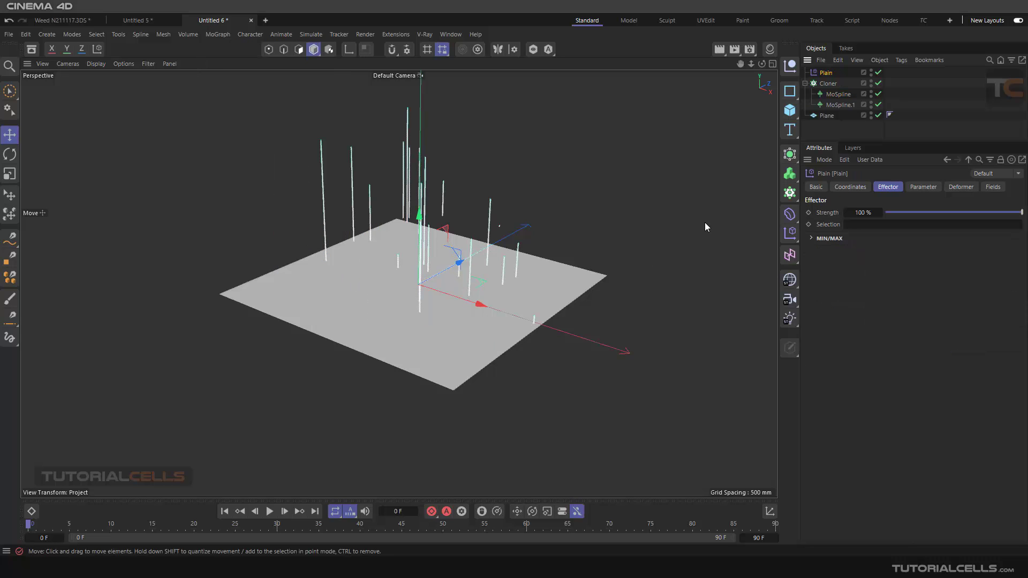
Disable the Plain effector's Position parameter and set its Modify Clone to 100%
{"action": "left_click", "coordinate": [923, 187]}
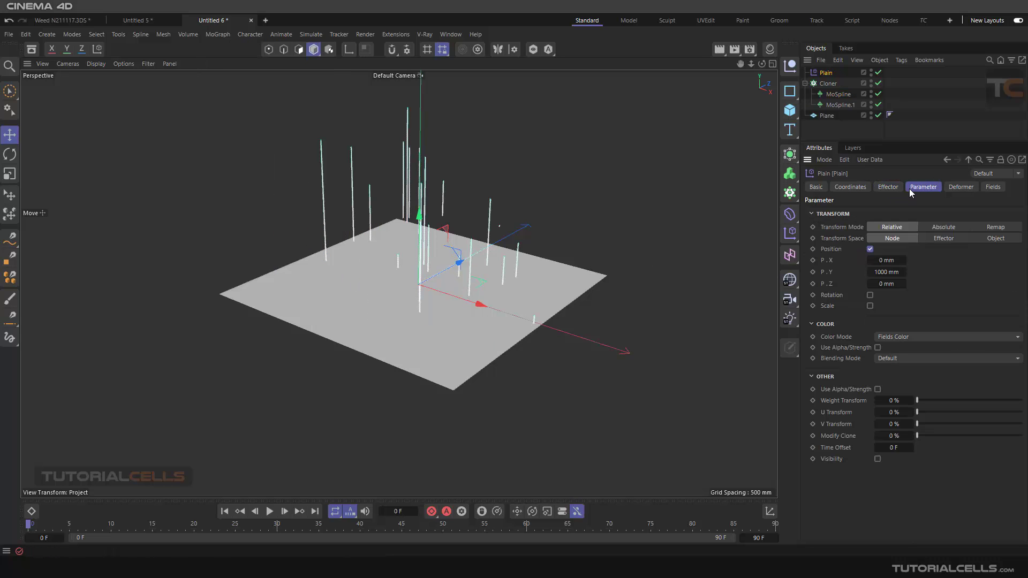
{"action": "left_click", "coordinate": [870, 250]}
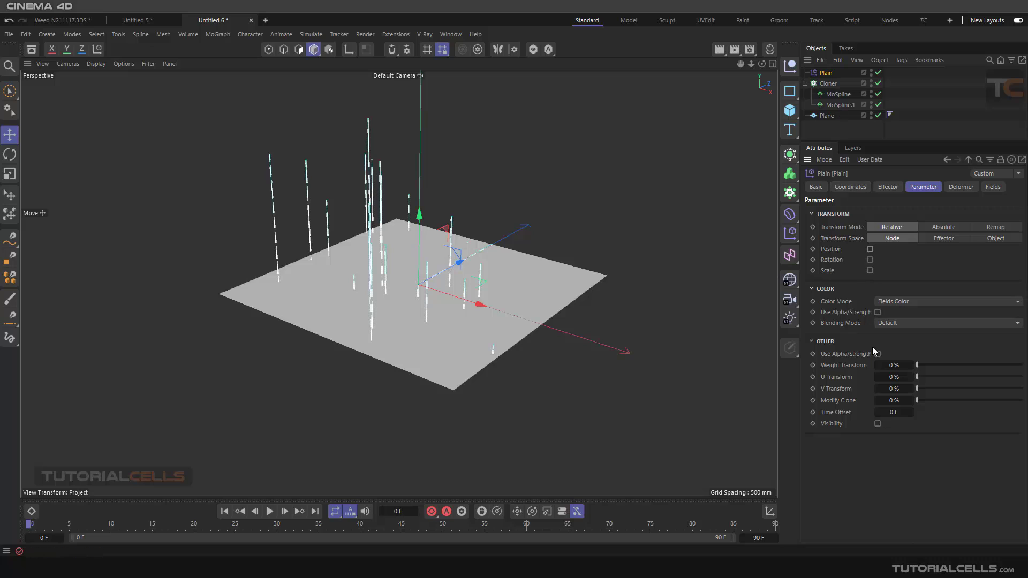
{"action": "left_click_drag", "start_coordinate": [916, 400], "coordinate": [1022, 400]}
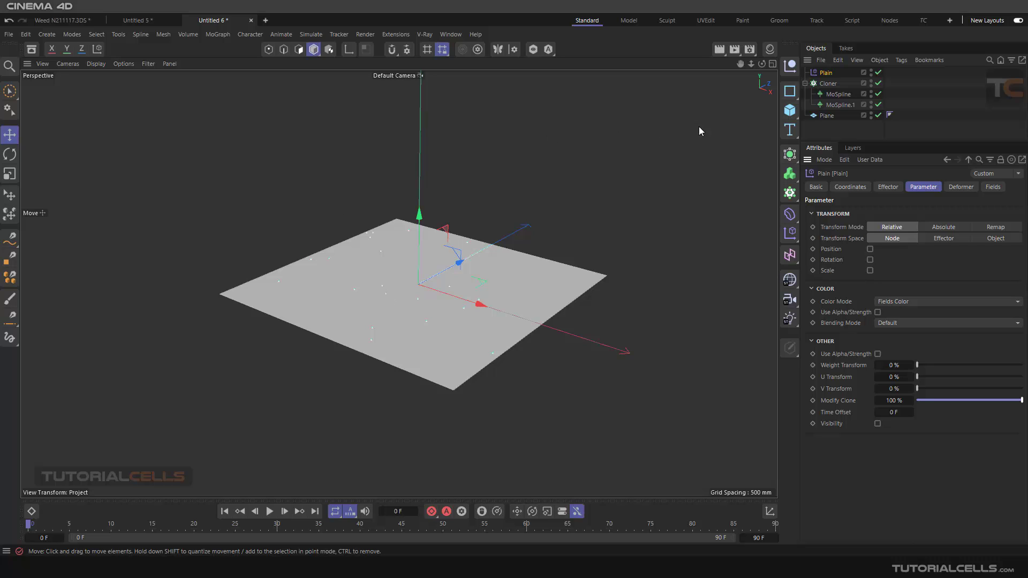
Add a Linear Field to the Plain effector and move it along the X axis past the plane's edge
{"action": "left_click", "coordinate": [993, 187]}
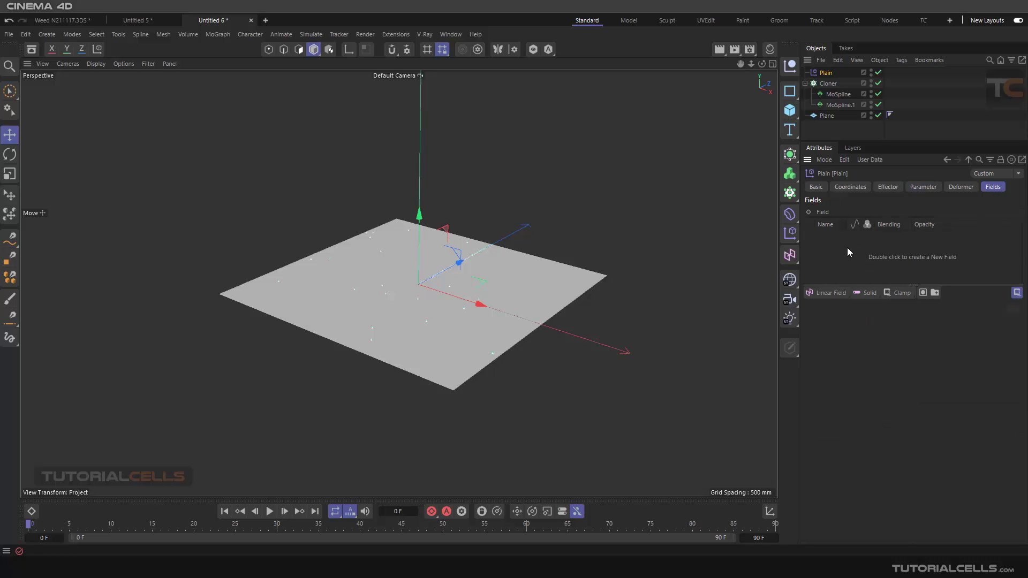
{"action": "left_click", "coordinate": [828, 293]}
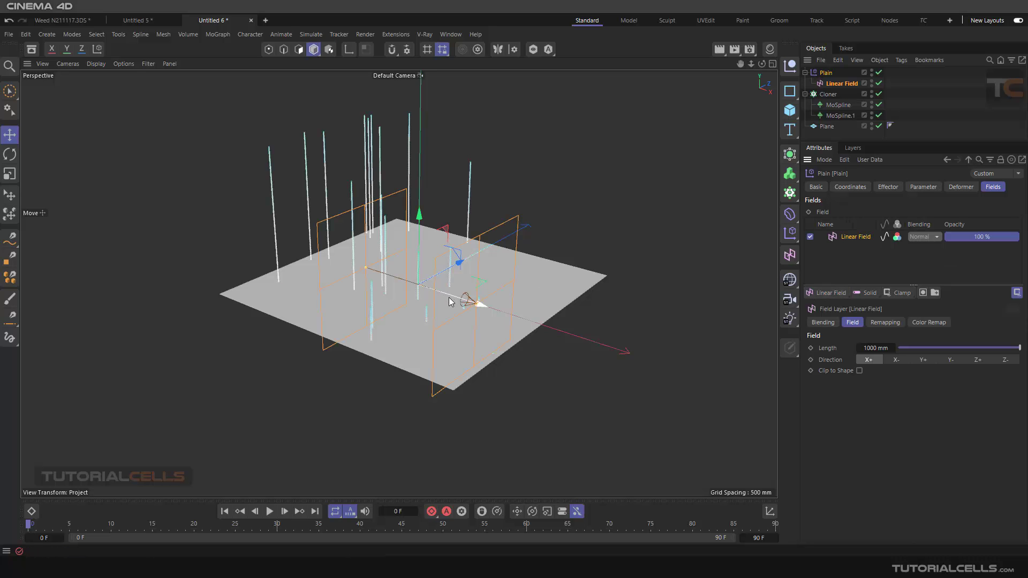
{"action": "left_click_drag", "start_coordinate": [458, 298], "coordinate": [665, 240]}
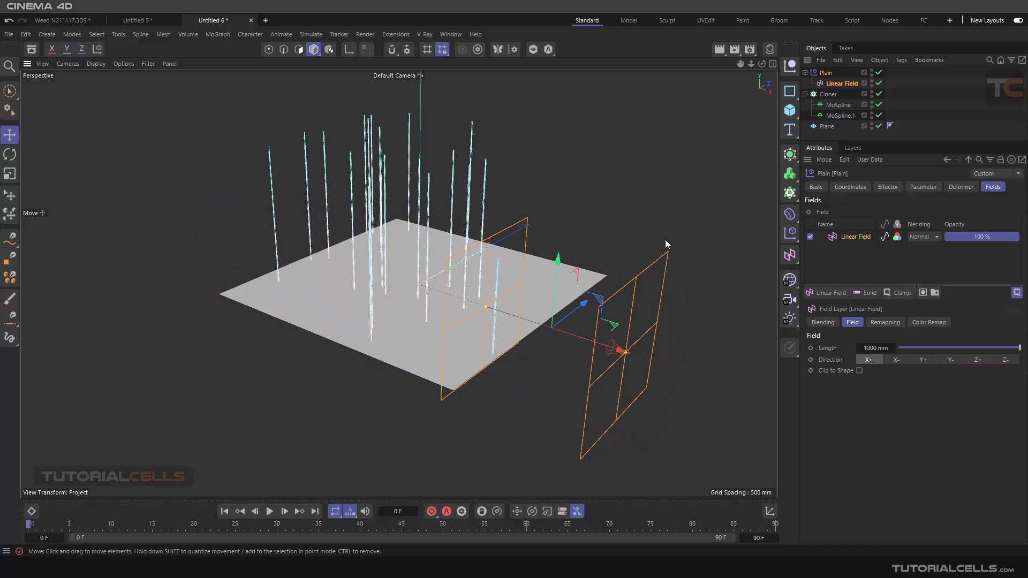
Show the Effectors settings of the copied MoSpline inside the Cloner
{"action": "left_click", "coordinate": [828, 115]}
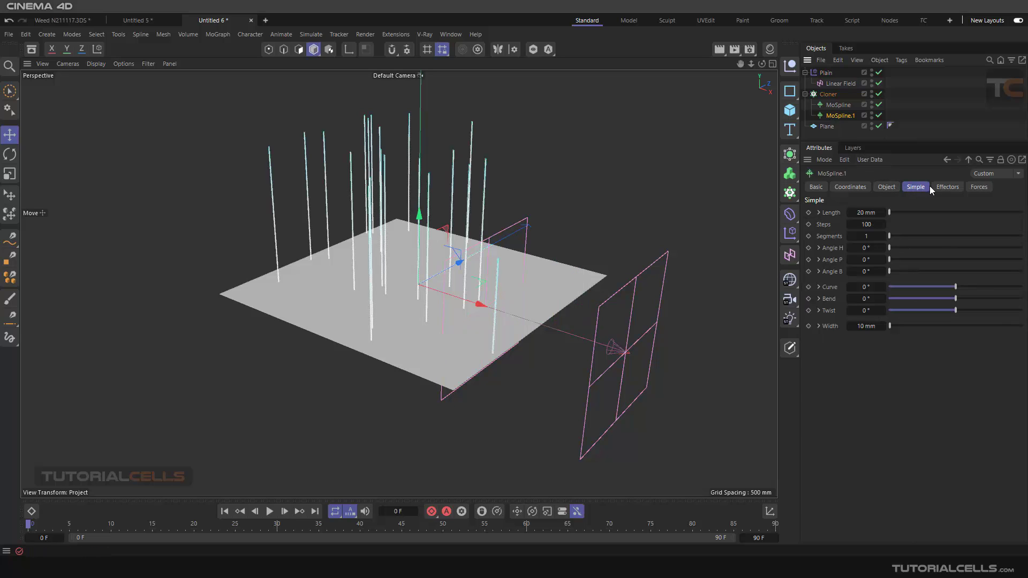
{"action": "left_click", "coordinate": [946, 187]}
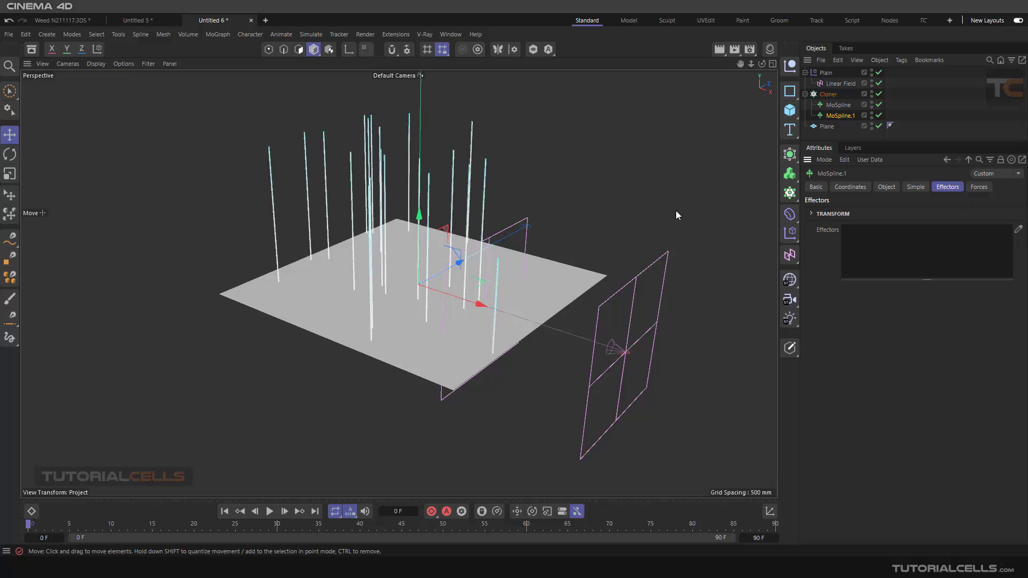
In the Weed N211117 project, switch the MoSpline's mode to Turtle, followed by Spline
{"action": "left_click", "coordinate": [72, 21]}
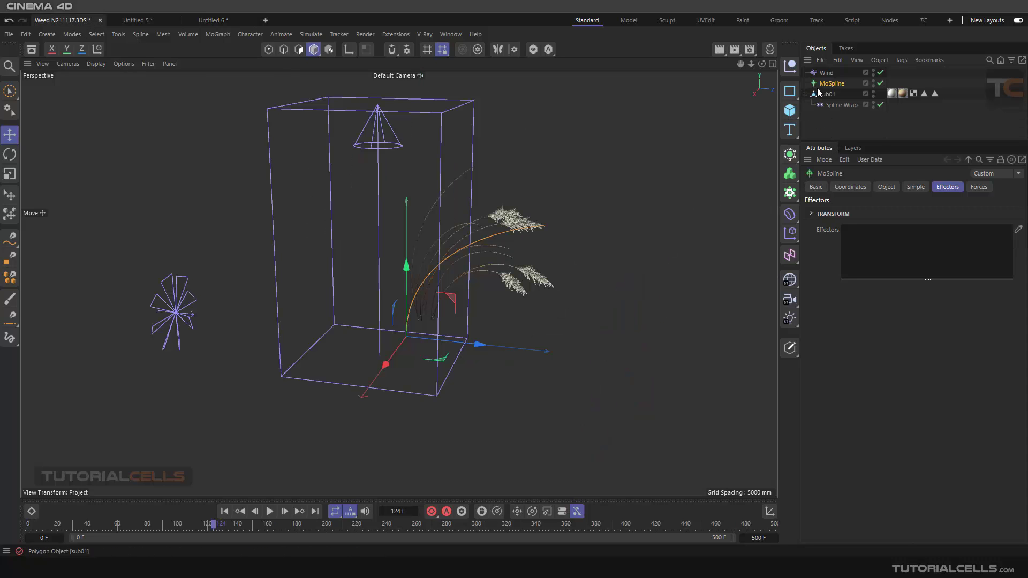
{"action": "left_click", "coordinate": [912, 186]}
{"action": "left_click", "coordinate": [888, 188]}
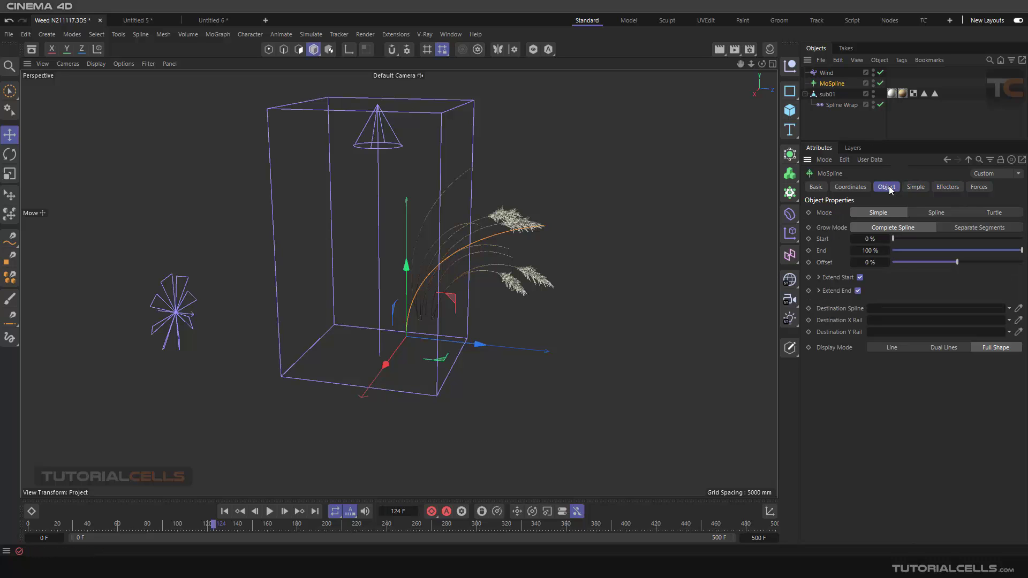
{"action": "left_click", "coordinate": [987, 215]}
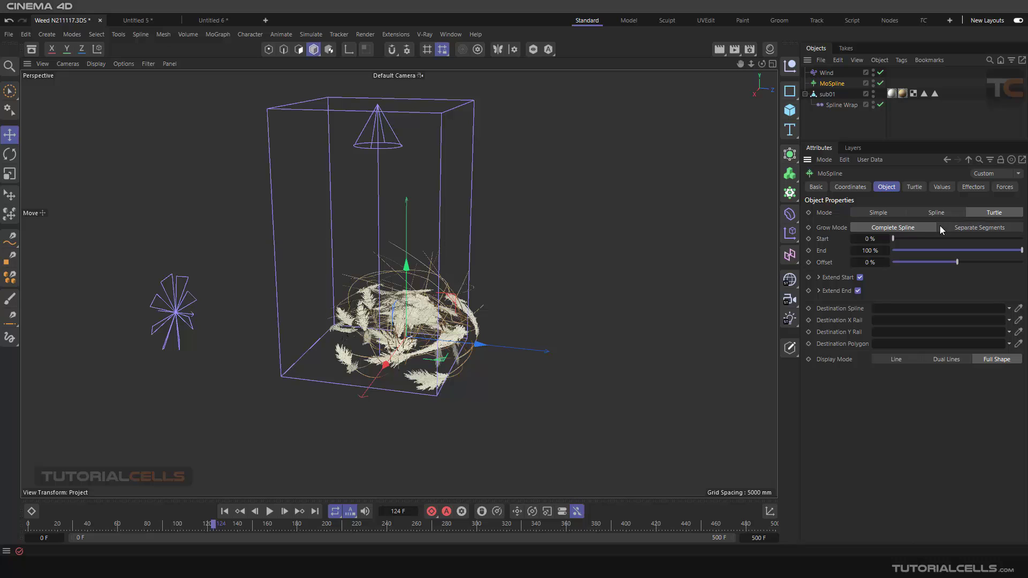
{"action": "left_click", "coordinate": [931, 213]}
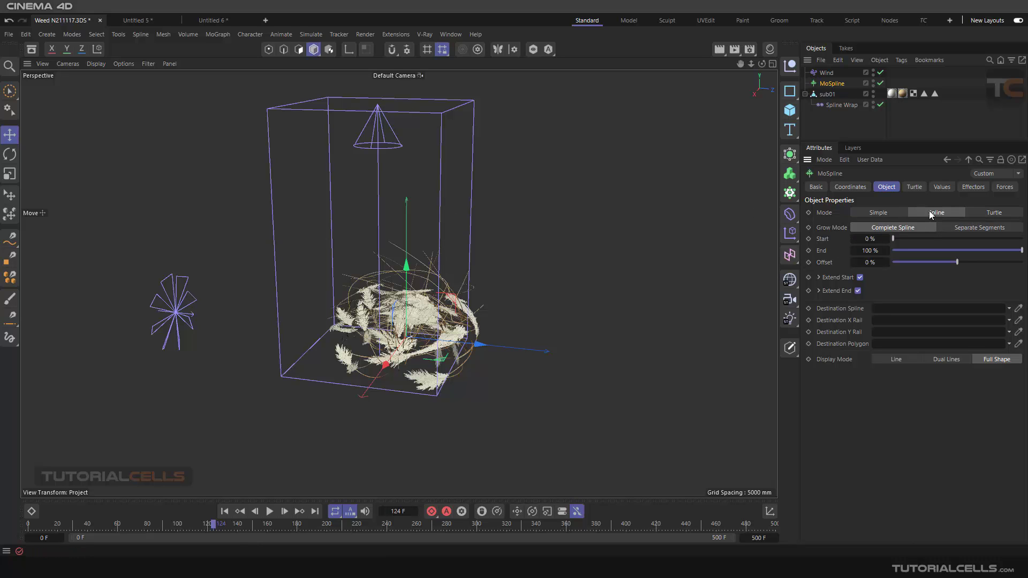
Create a new project and hide the grid in its perspective view
{"action": "left_click", "coordinate": [265, 20]}
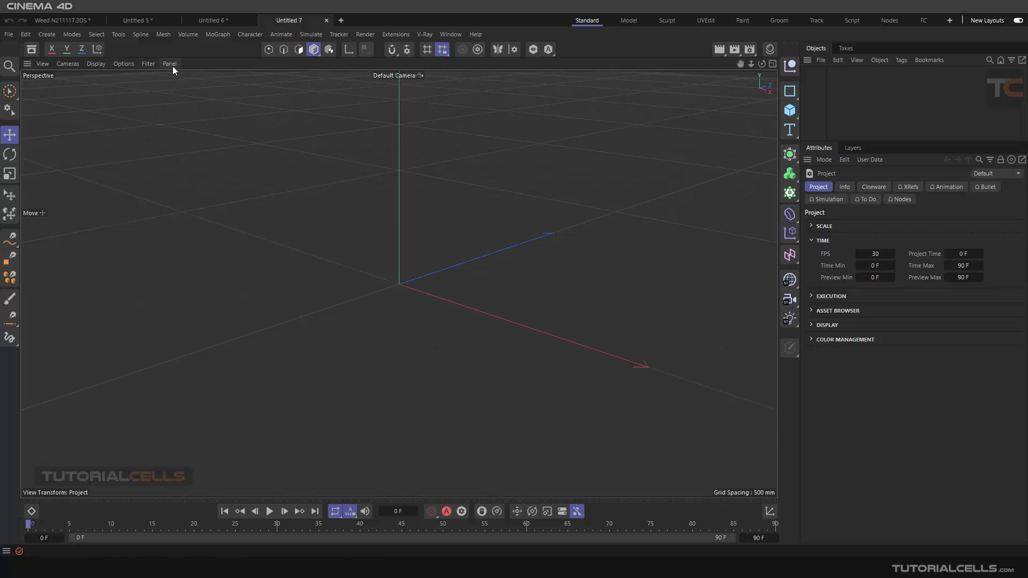
{"action": "left_click", "coordinate": [150, 63]}
{"action": "left_click", "coordinate": [163, 137]}
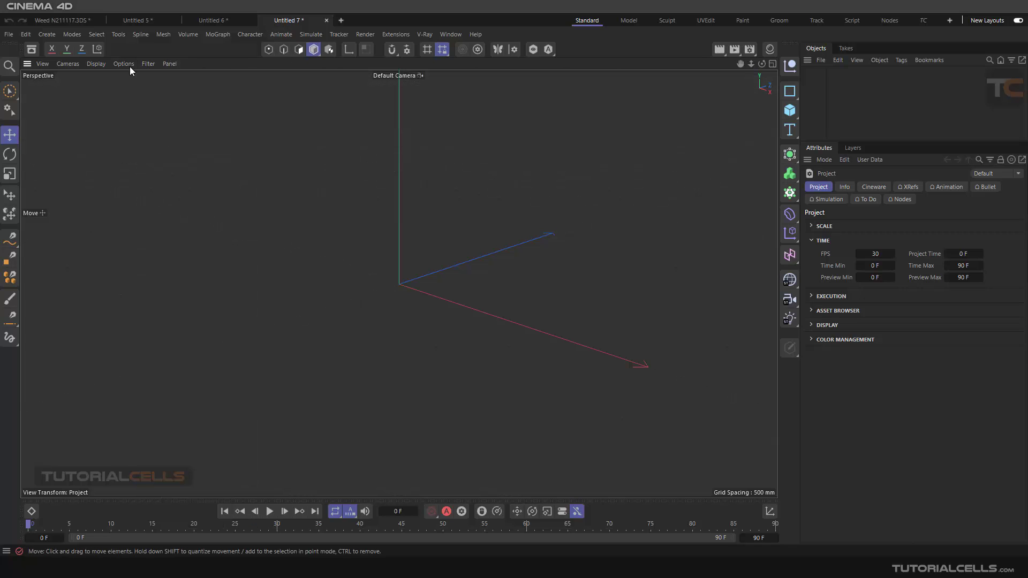
Add a MoSpline to the empty scene and set its mode to Turtle
{"action": "left_click", "coordinate": [216, 34]}
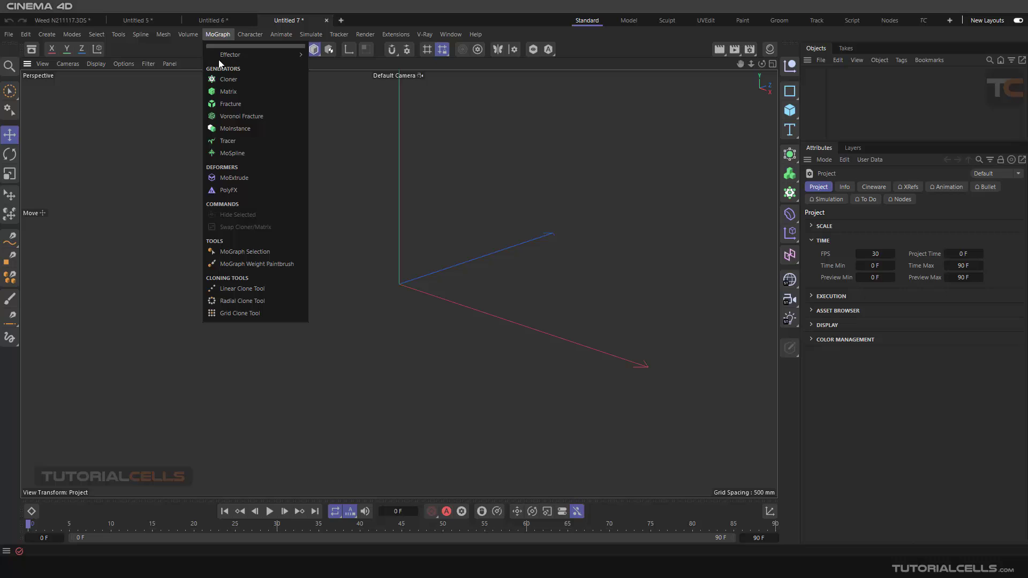
{"action": "left_click", "coordinate": [246, 150]}
{"action": "left_click", "coordinate": [995, 212]}
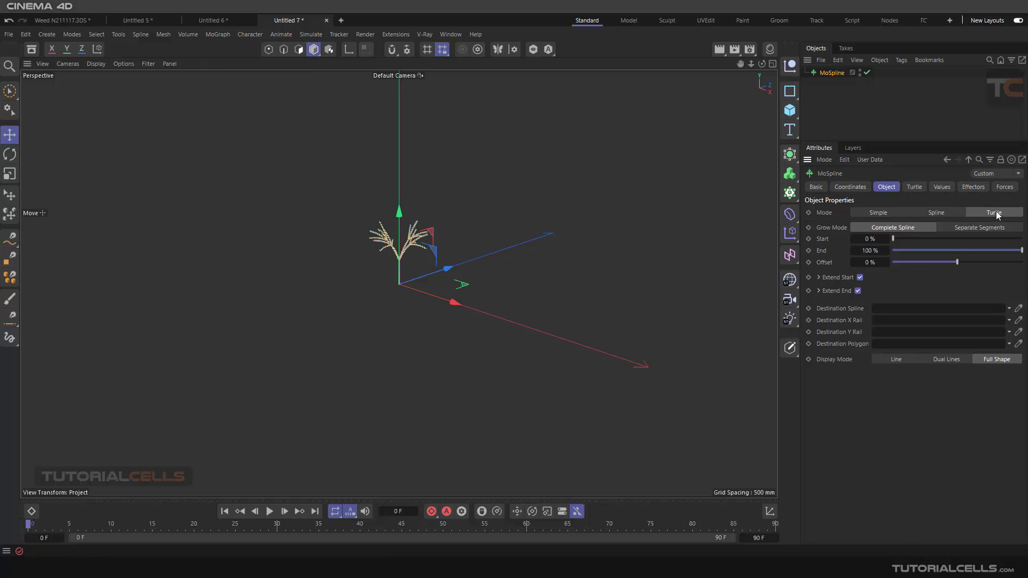
Examine the branching MoSpline closely and compare its Turtle premise and rules with its Values settings
{"action": "scroll", "coordinate": [379, 234], "scroll_direction": "up", "scroll_amount": 8}
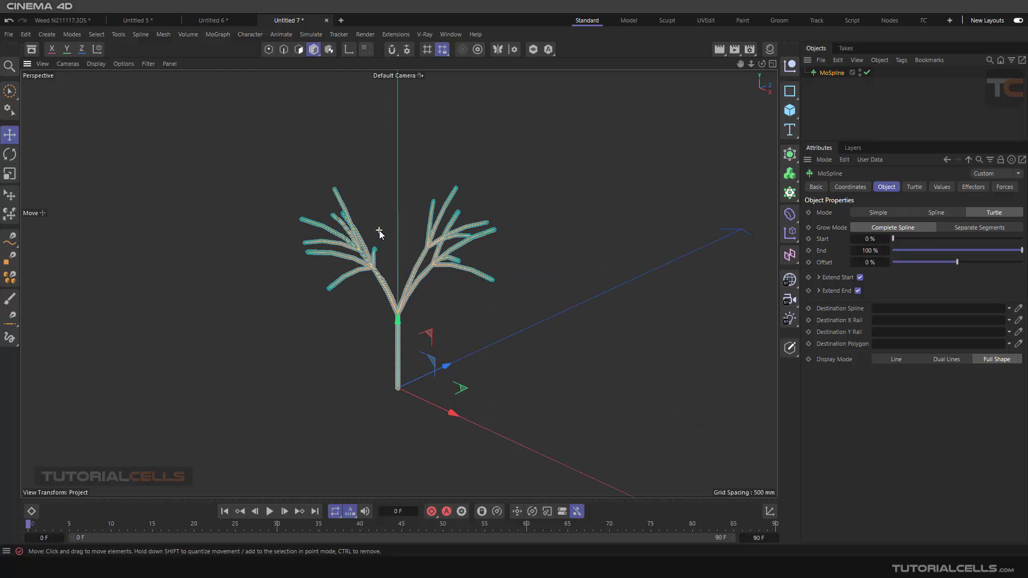
{"action": "scroll", "coordinate": [410, 278], "scroll_direction": "up", "scroll_amount": 1}
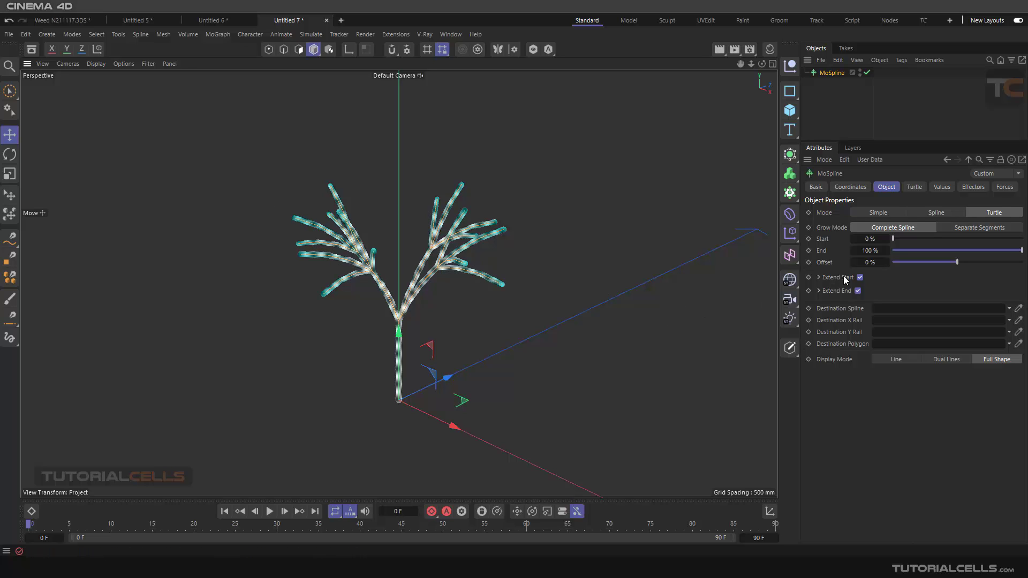
{"action": "left_click", "coordinate": [914, 187]}
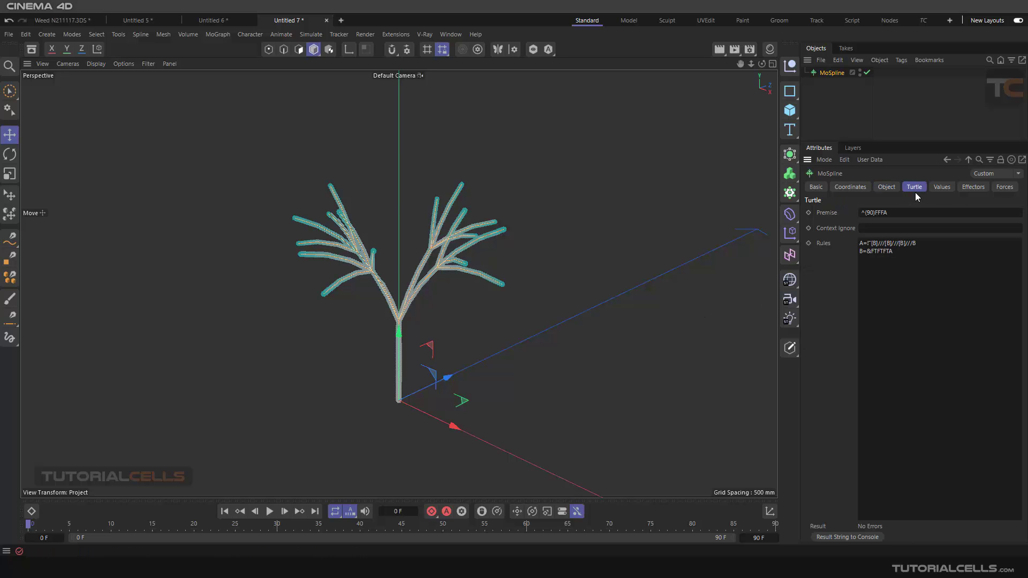
{"action": "left_click", "coordinate": [942, 187]}
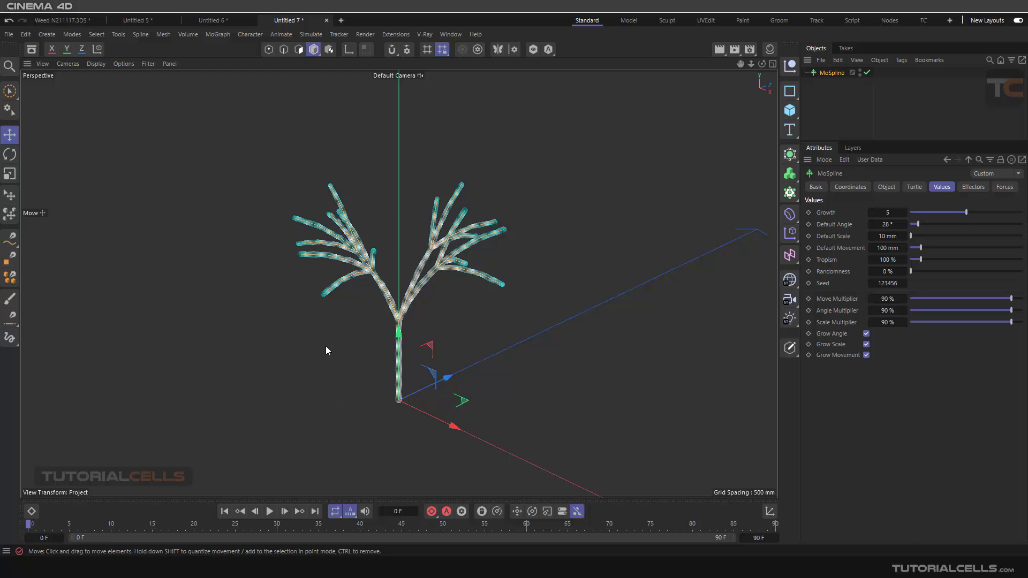
{"action": "middle_click_drag", "start_coordinate": [393, 337], "coordinate": [431, 314], "text": "alt"}
{"action": "left_click_drag", "start_coordinate": [443, 309], "coordinate": [453, 325], "text": "alt"}
{"action": "left_click", "coordinate": [916, 187]}
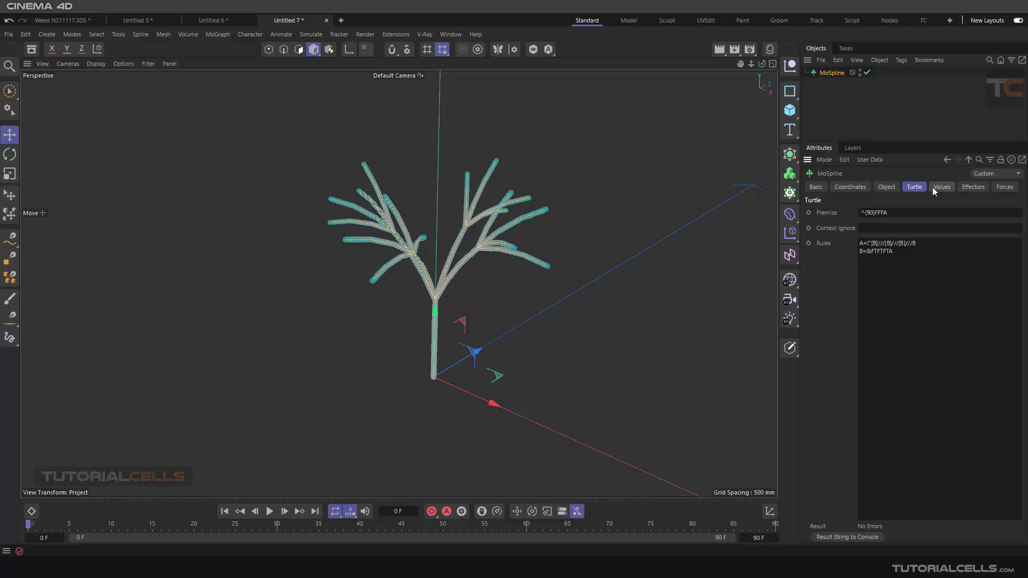
{"action": "left_click", "coordinate": [932, 187]}
{"action": "left_click", "coordinate": [913, 187]}
{"action": "left_click", "coordinate": [930, 190]}
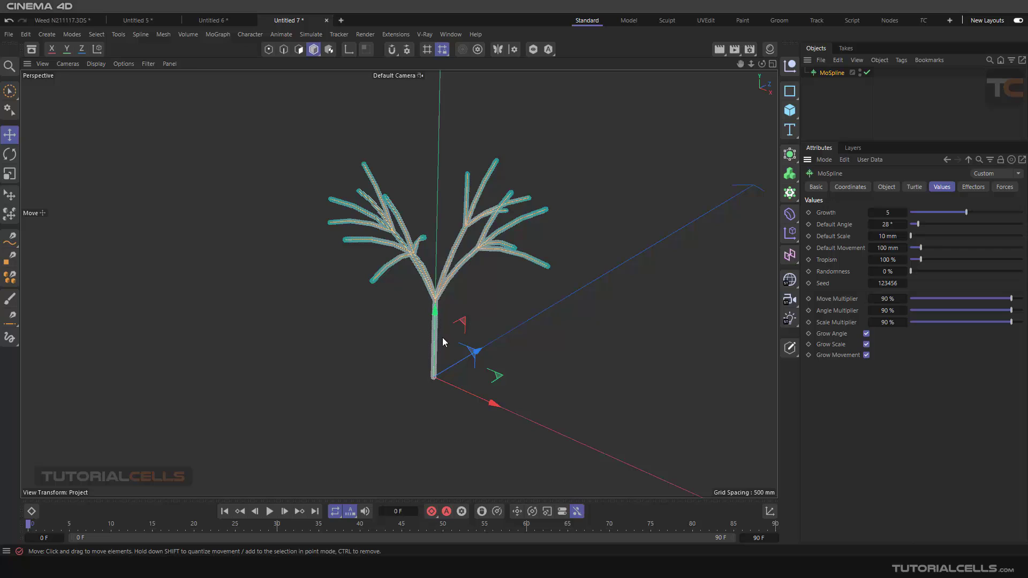